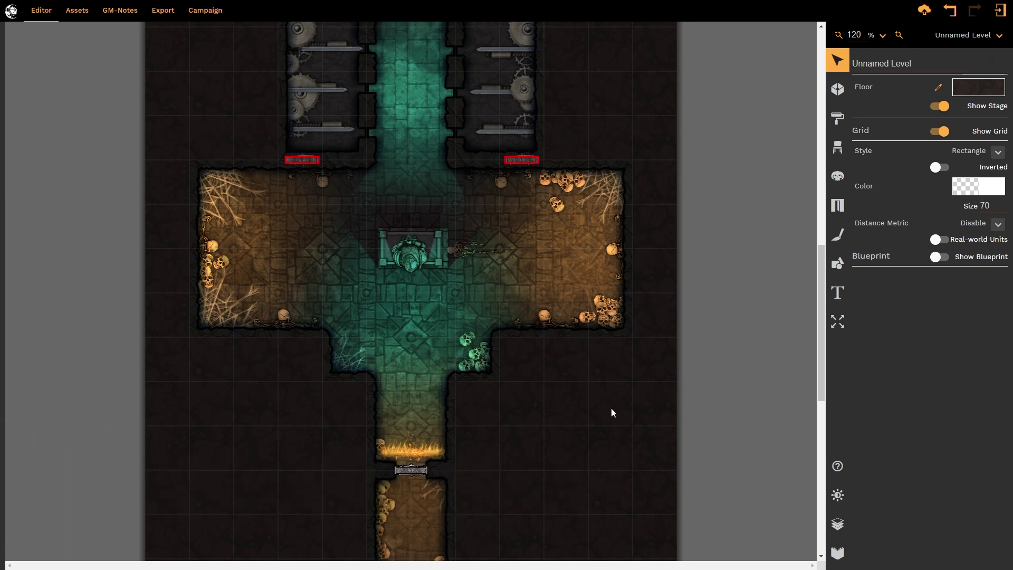
Start a new Viking Norse text label reading 'Old Tomb'
click(836, 293)
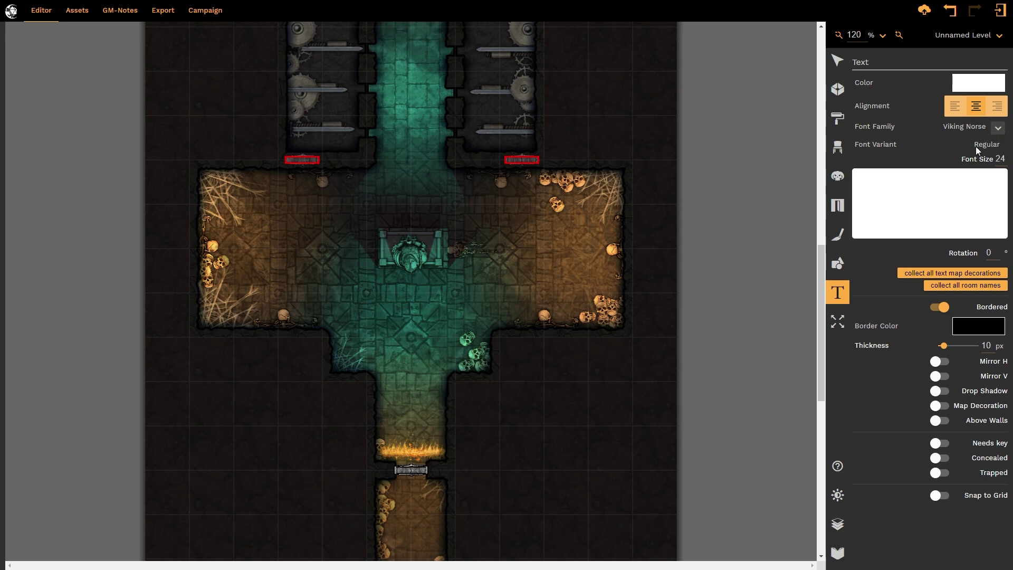
click(889, 191)
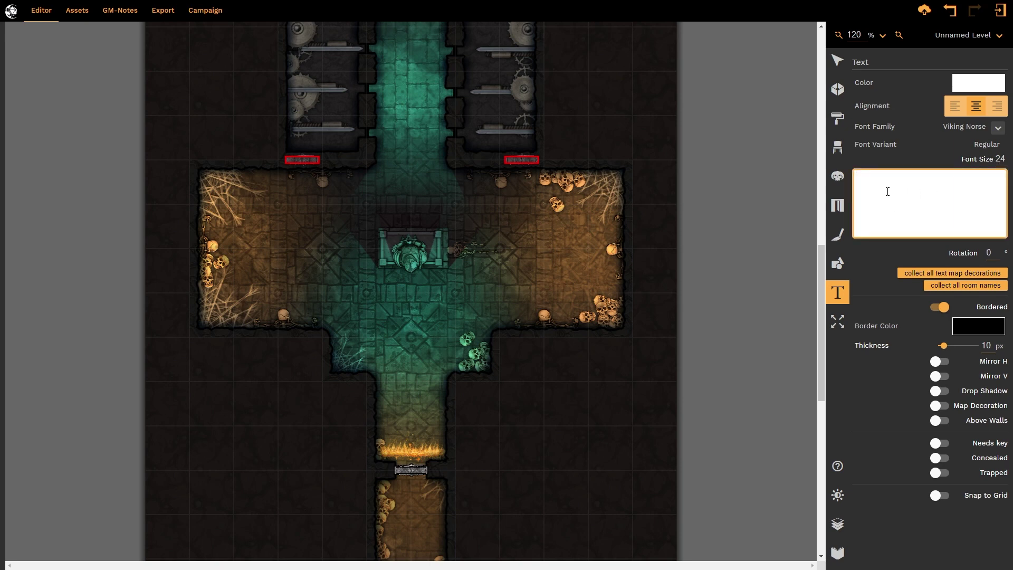
text(Old Tomb)
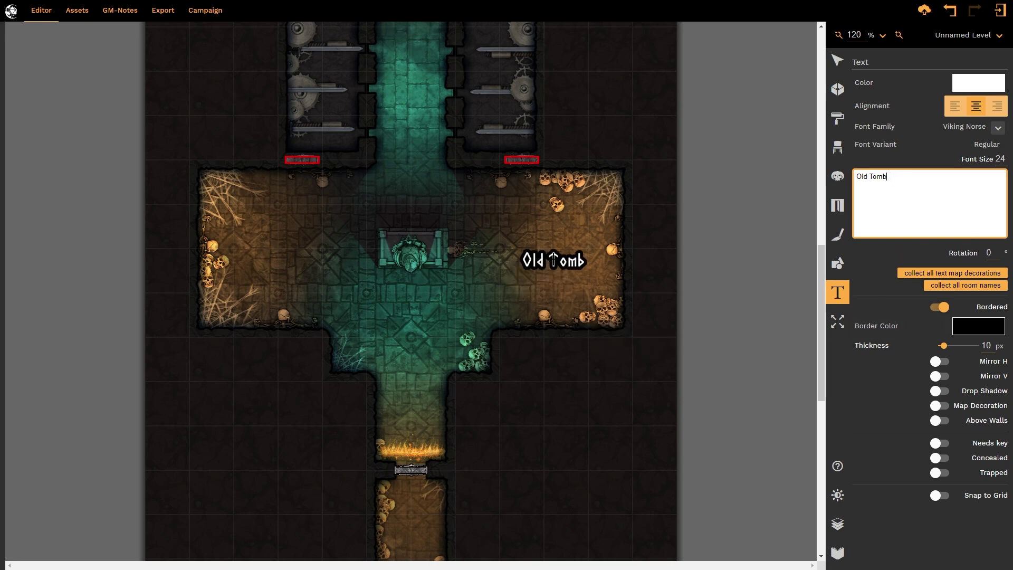
Give the label a 1 px border and place 'Old Tomb' in the upper chamber's right wing
click(938, 307)
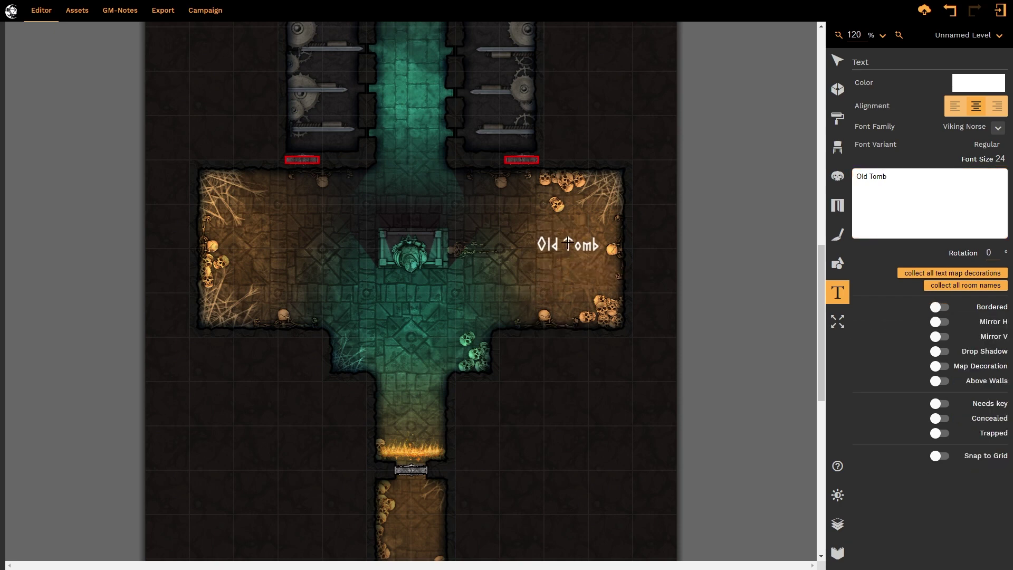
click(939, 307)
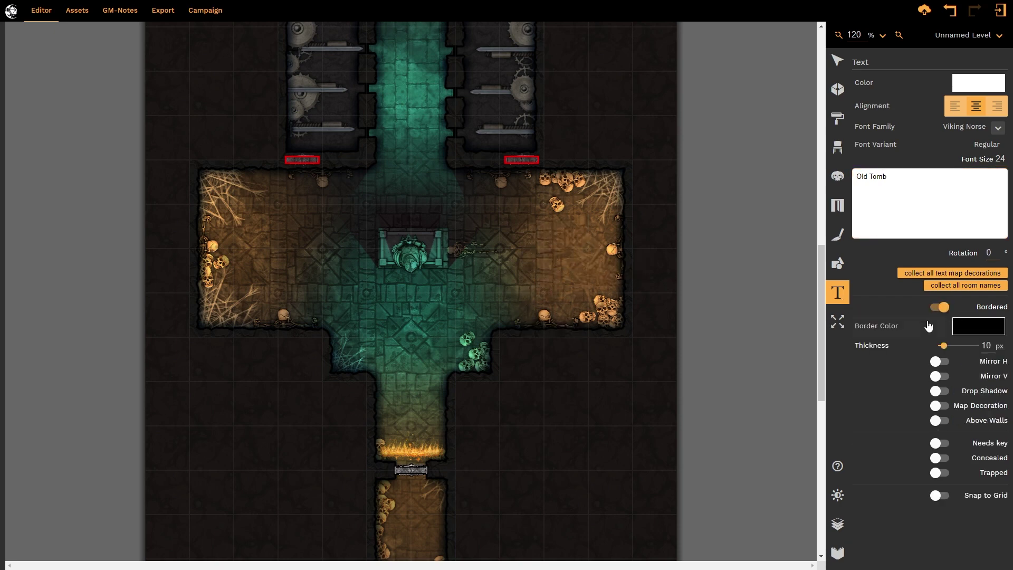
drag(943, 348, 939, 349)
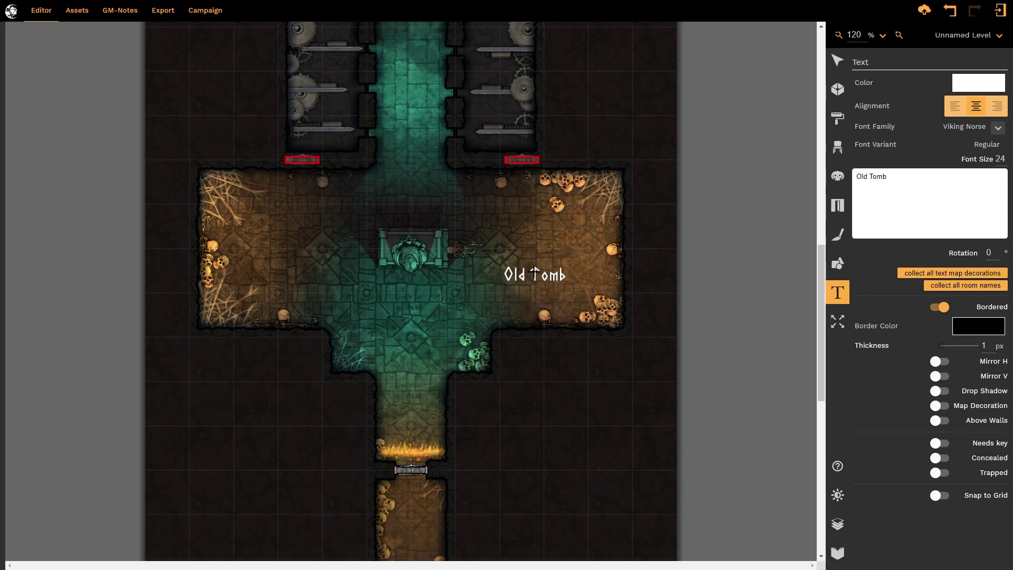
click(534, 263)
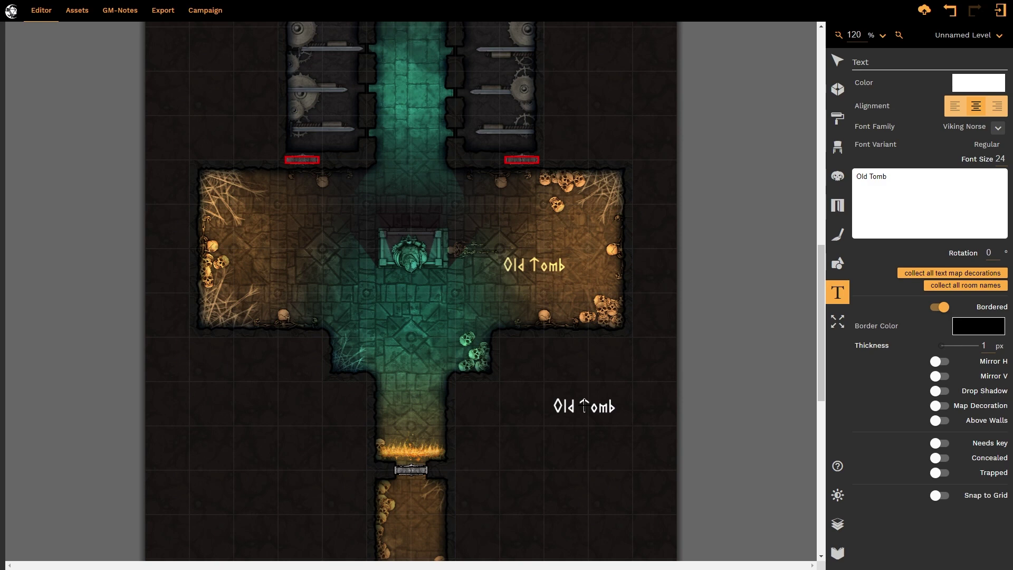
click(837, 64)
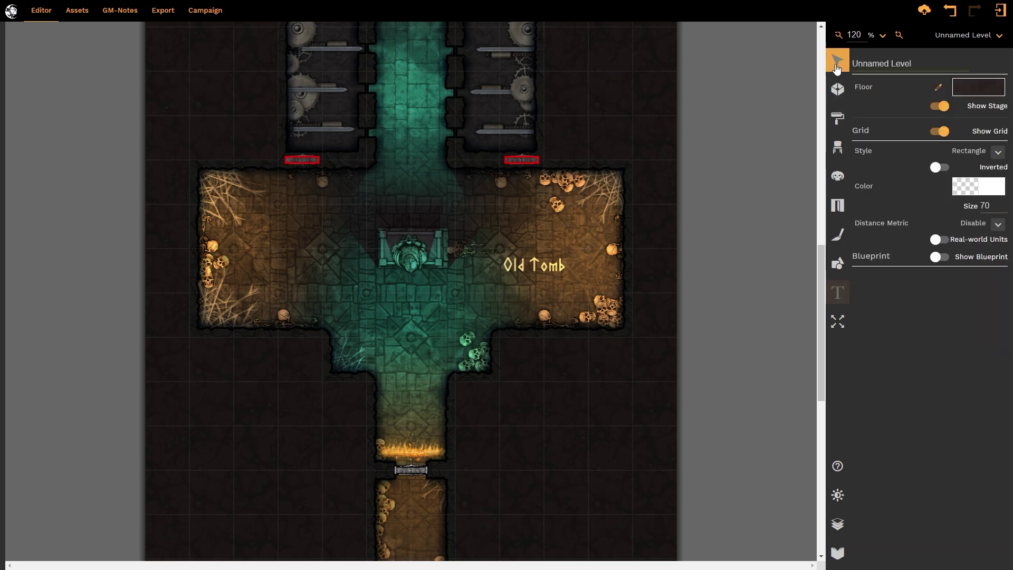
Select the Old Tomb label and try horizontal and vertical mirroring, leaving both off
click(533, 267)
click(533, 267)
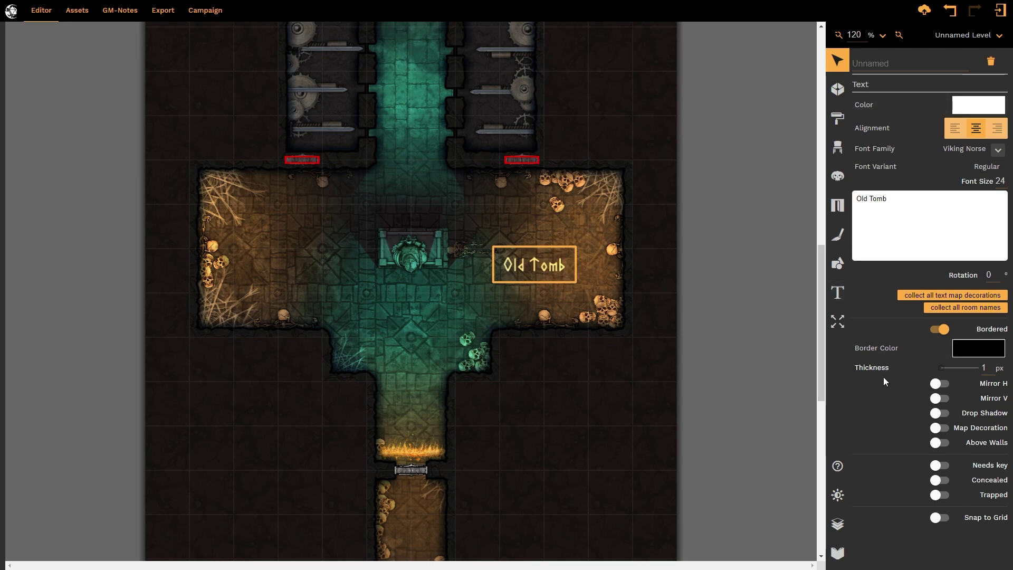
click(945, 385)
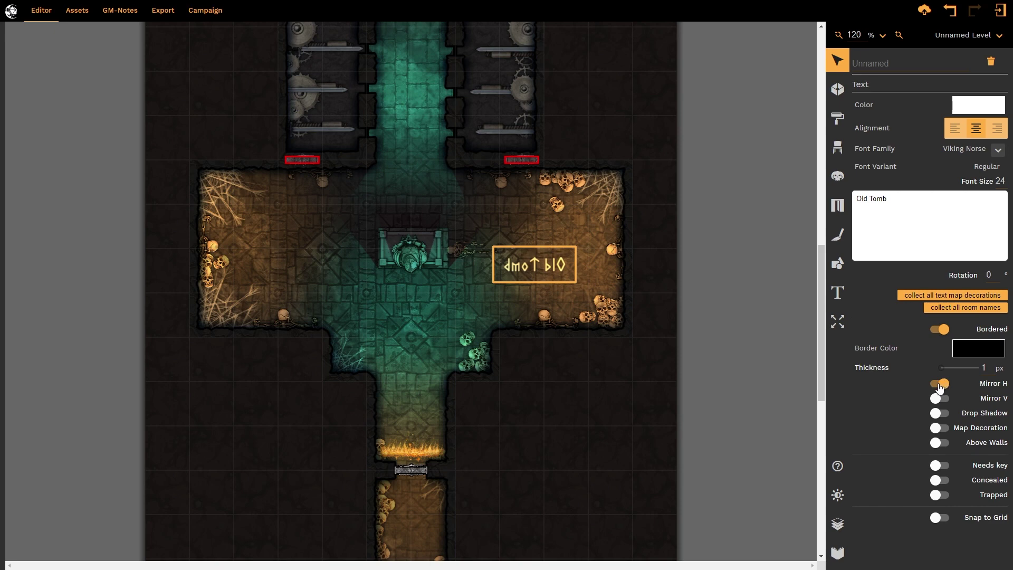
click(940, 386)
click(943, 399)
click(944, 400)
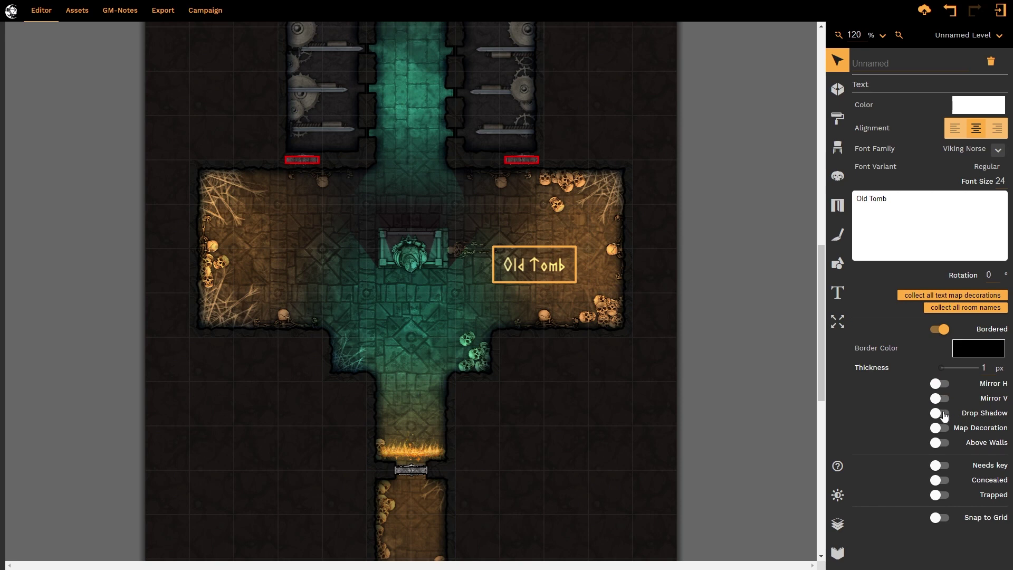
Give the label a drop shadow, draw it above walls, and nudge it within the wing
click(944, 414)
click(939, 443)
mouse_move(531, 274)
mouse_down()
mouse_move(613, 298)
mouse_move(579, 299)
mouse_move(547, 354)
mouse_move(465, 353)
mouse_move(534, 290)
mouse_move(530, 256)
mouse_up()
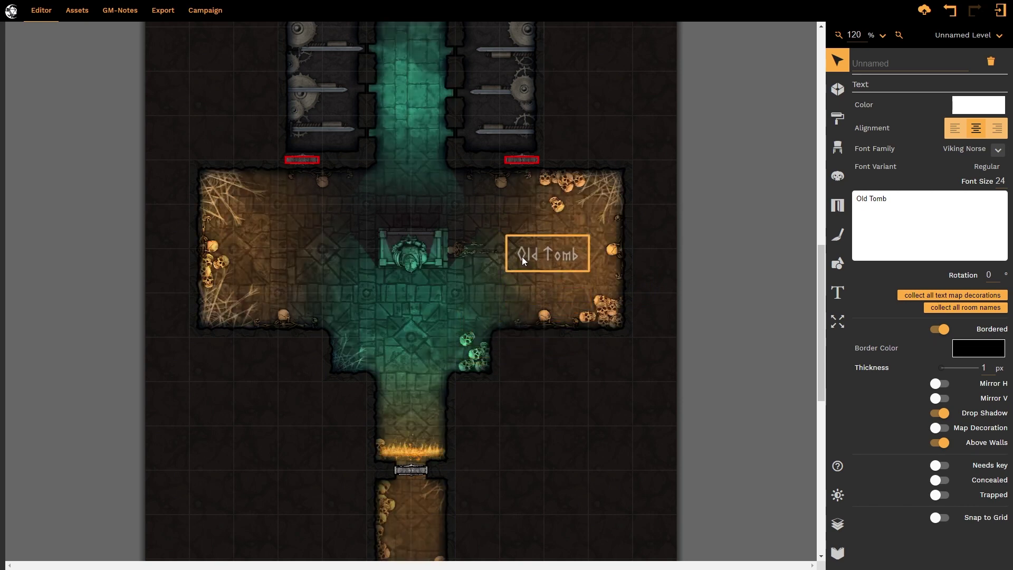
Turn off Above Walls and Snap to Grid, then position the label right of the central statue
click(930, 442)
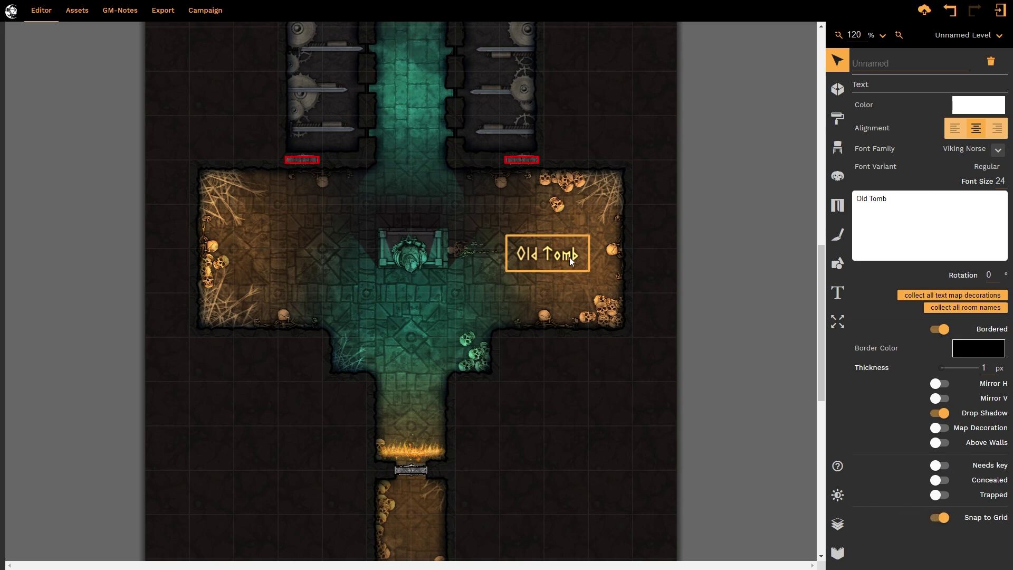
drag(568, 258, 289, 258)
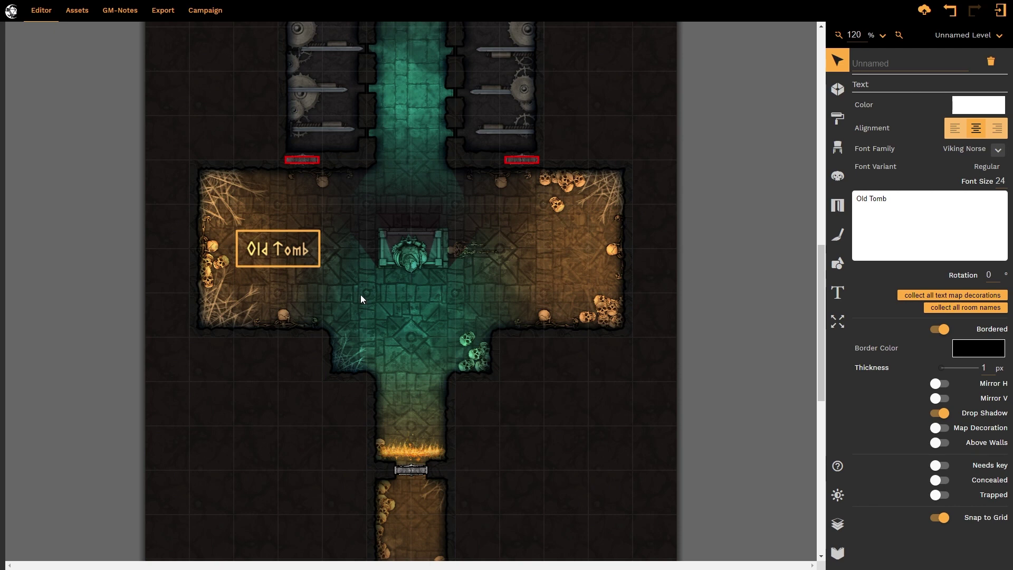
click(940, 517)
drag(308, 254, 546, 268)
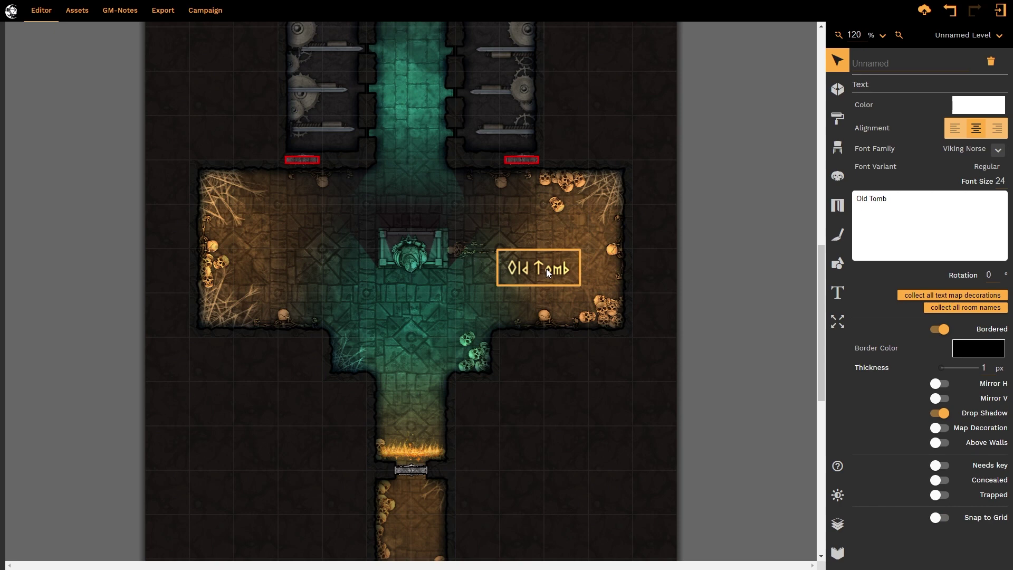
Delete the Old Tomb label and show the stage's room list under Layers
key(Delete)
click(547, 267)
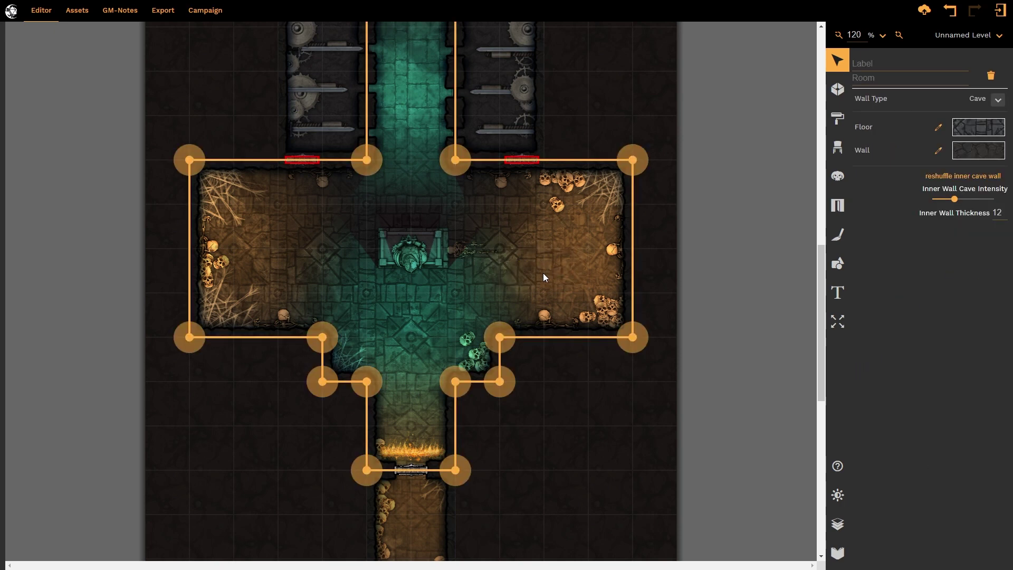
scroll(543, 273, down, 5)
scroll(542, 273, down, 4)
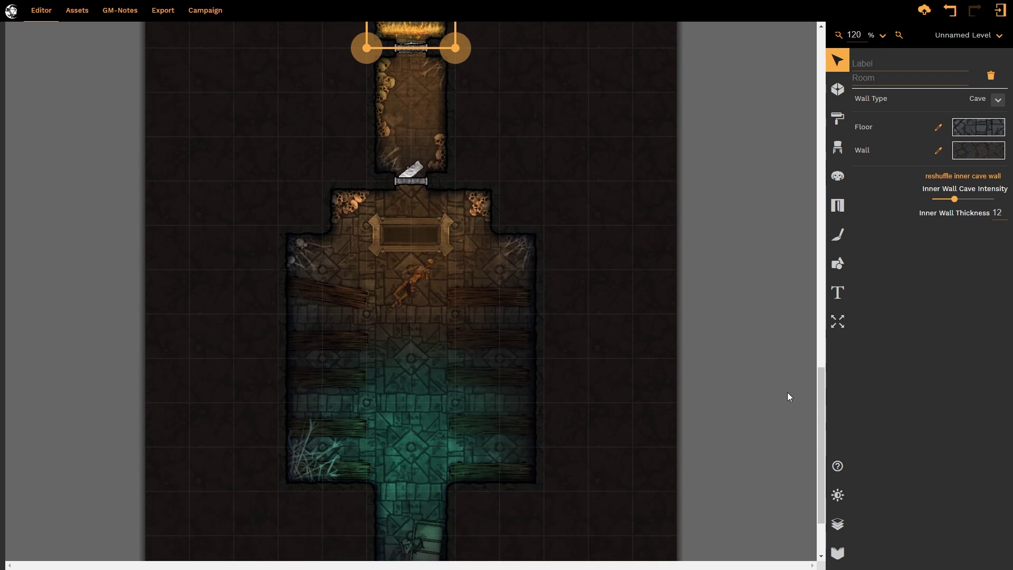
click(837, 523)
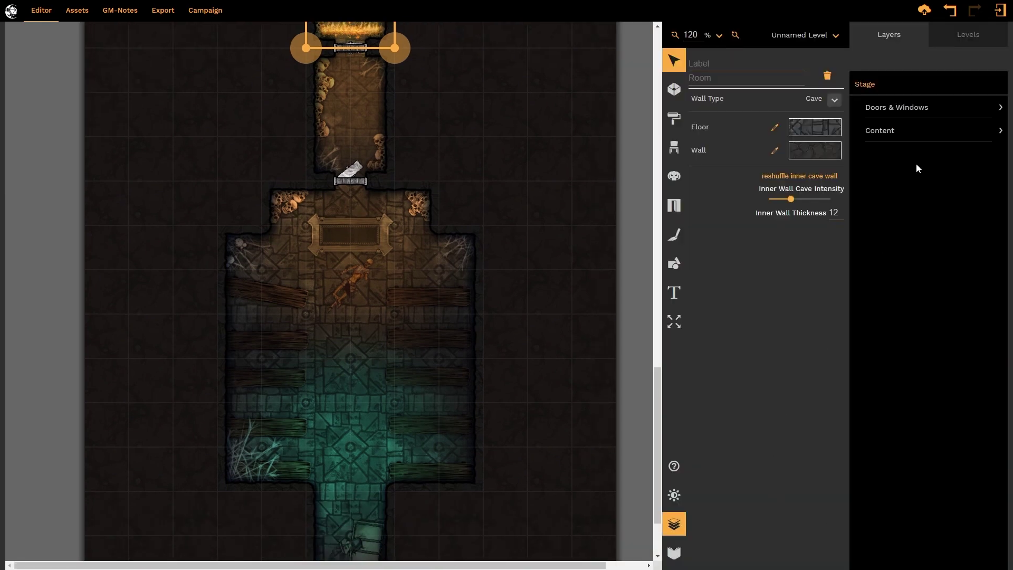
click(912, 86)
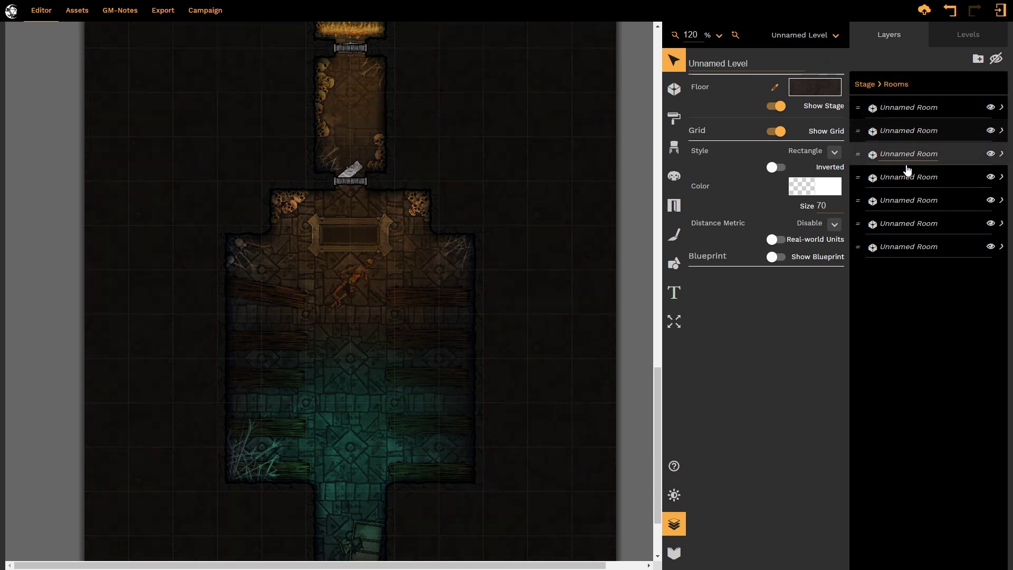
scroll(552, 338, down, 1)
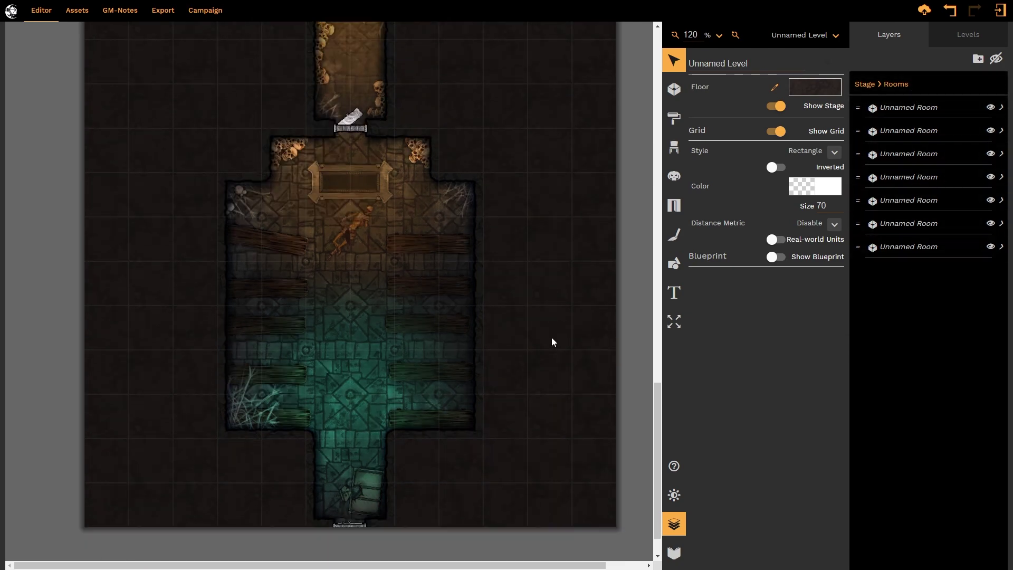
Label the lower tomb room 1, name it Crypt, and move its marker to the top-left corner
click(353, 291)
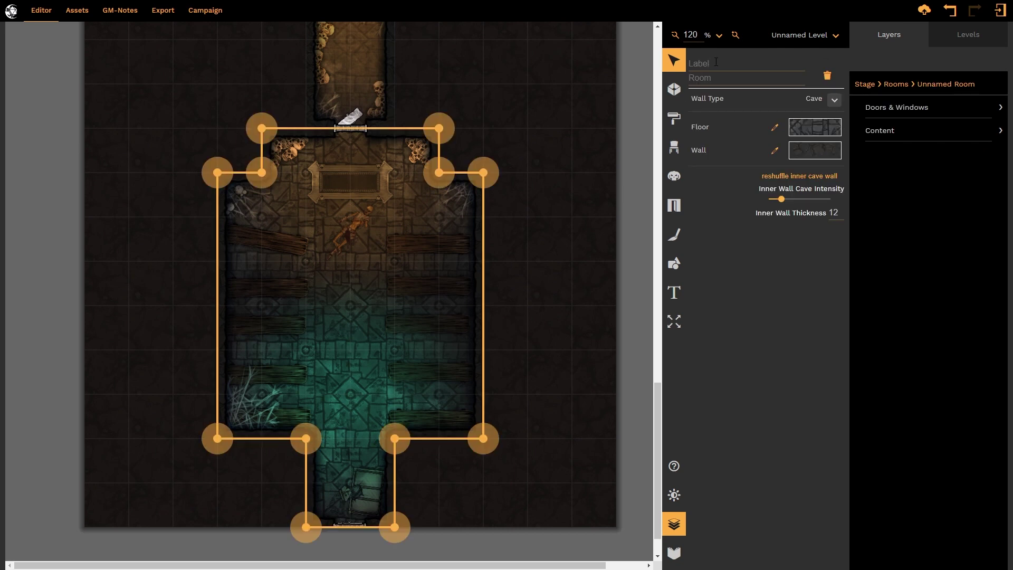
text(1)
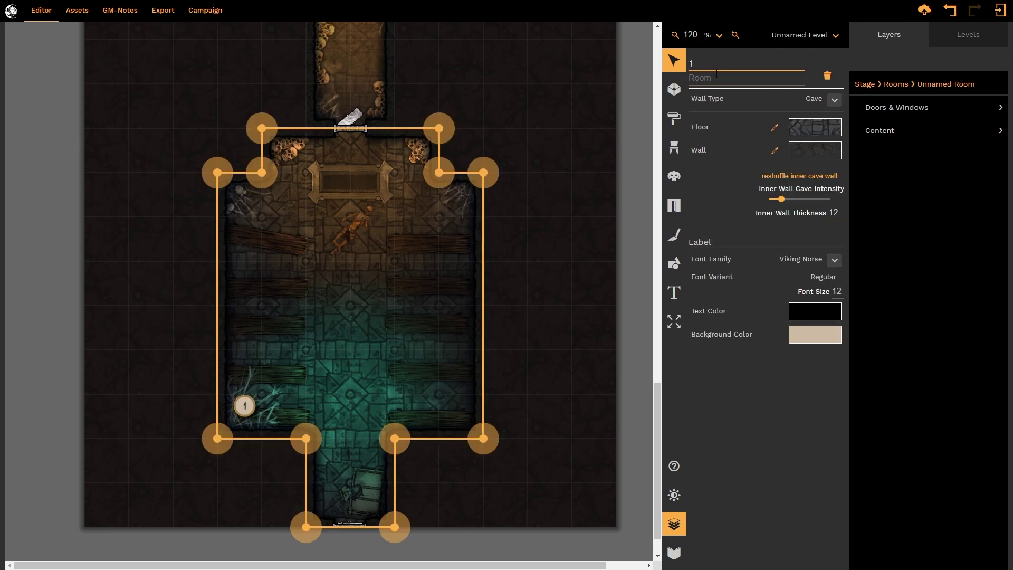
click(715, 78)
text(Crypt)
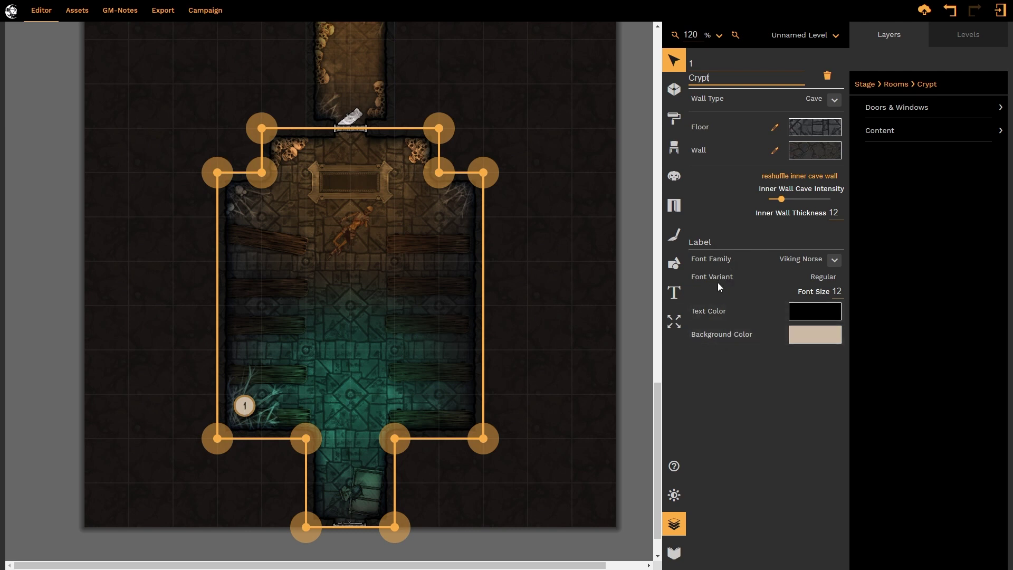
click(723, 65)
text(Crypt)
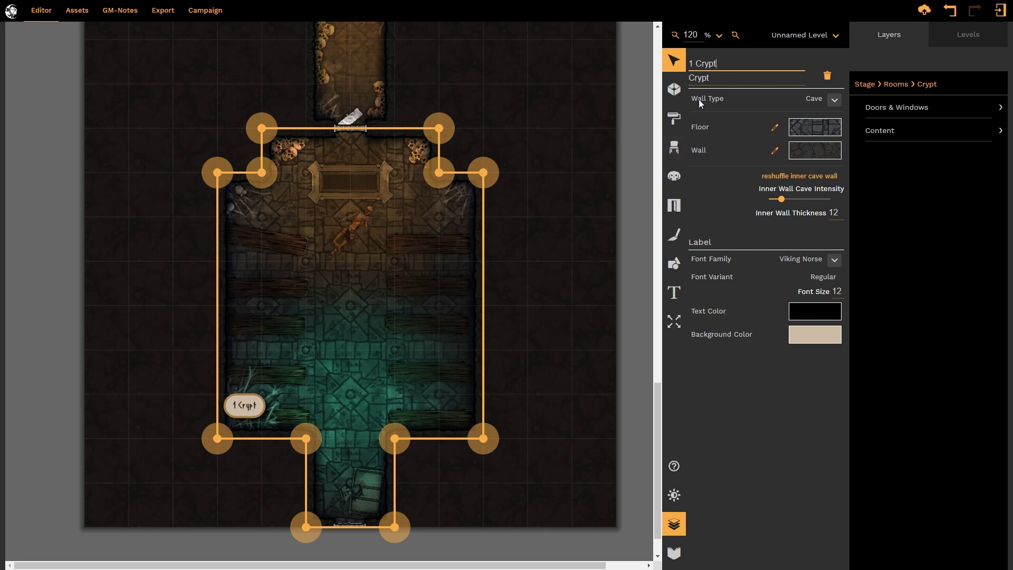
drag(726, 65, 698, 64)
key(BackSpace)
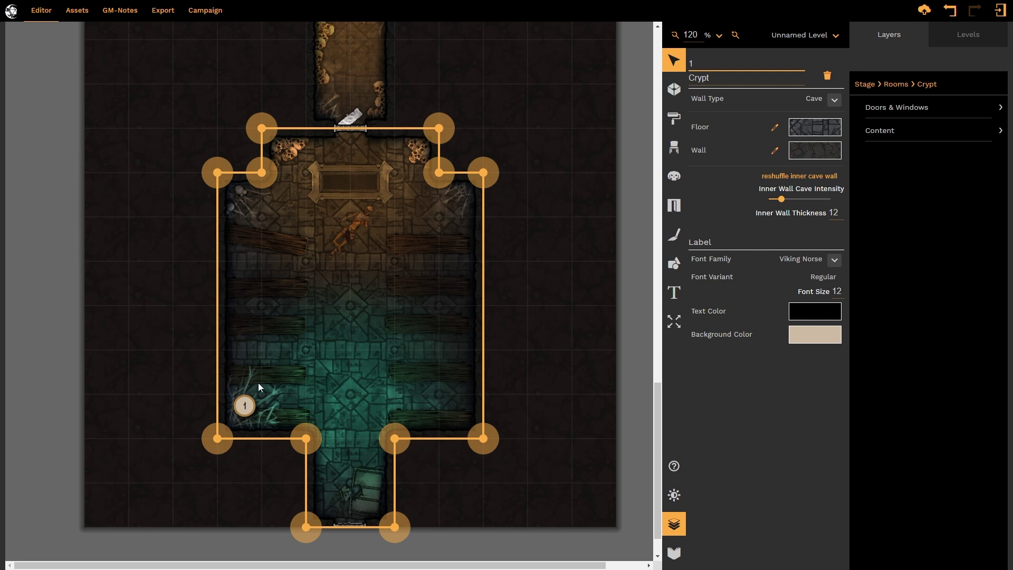
mouse_move(302, 397)
mouse_down()
mouse_move(400, 289)
mouse_move(332, 168)
mouse_up()
mouse_move(409, 315)
mouse_down()
mouse_move(297, 292)
mouse_move(247, 213)
mouse_up()
Name the narrow middle room 'Corridor'
click(551, 341)
click(621, 375)
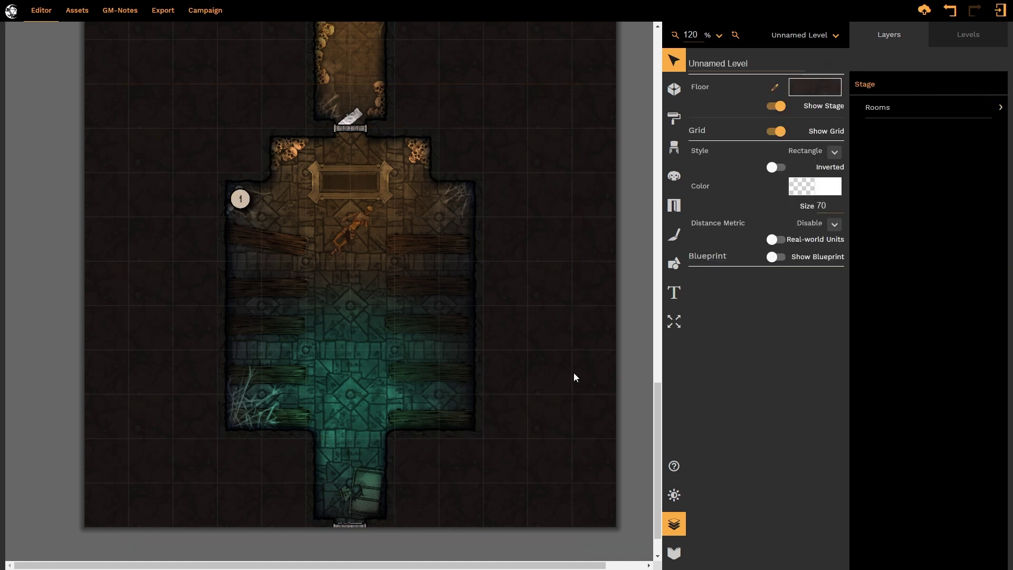
scroll(574, 373, up, 5)
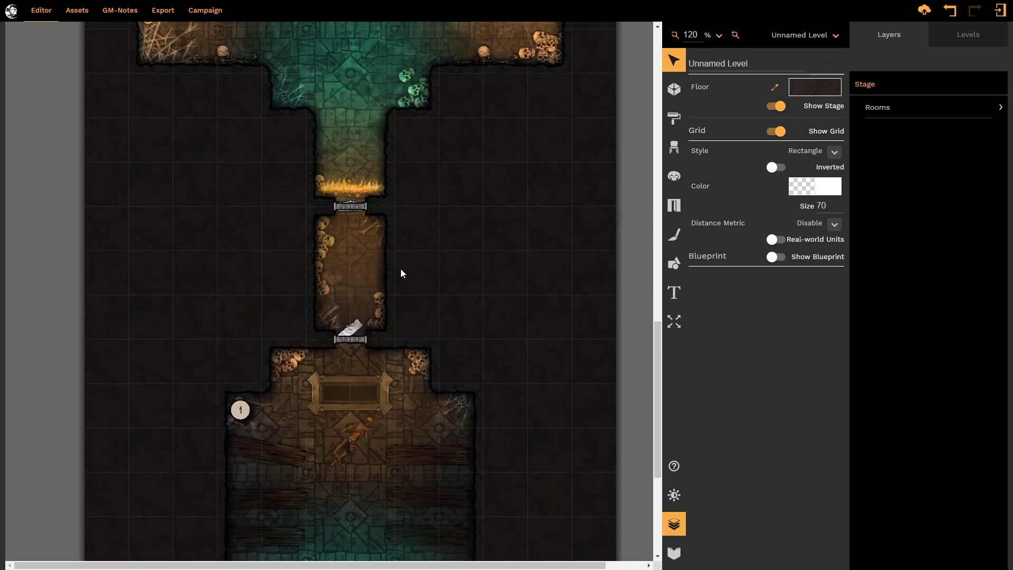
click(372, 268)
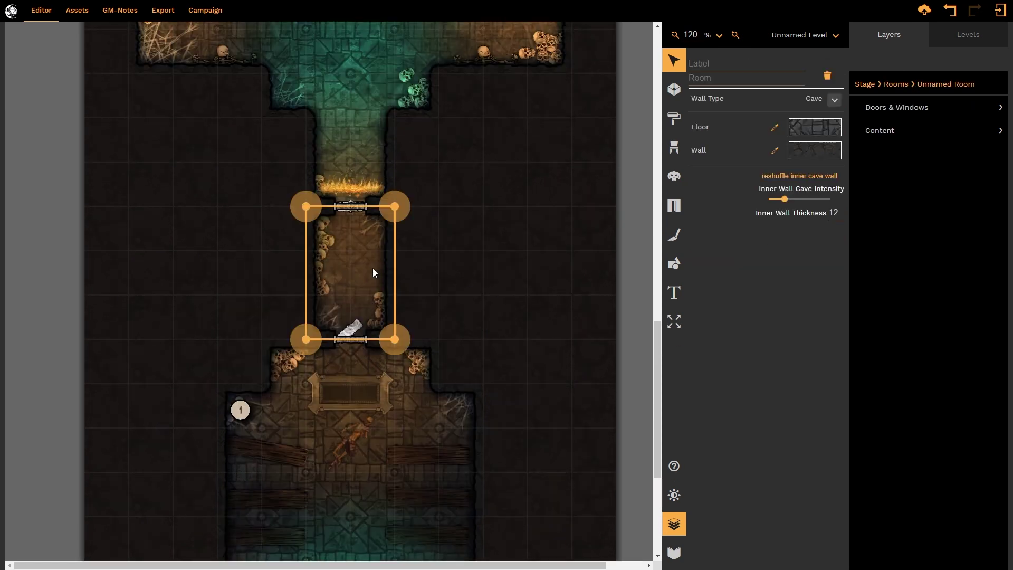
click(722, 77)
text(Corridor)
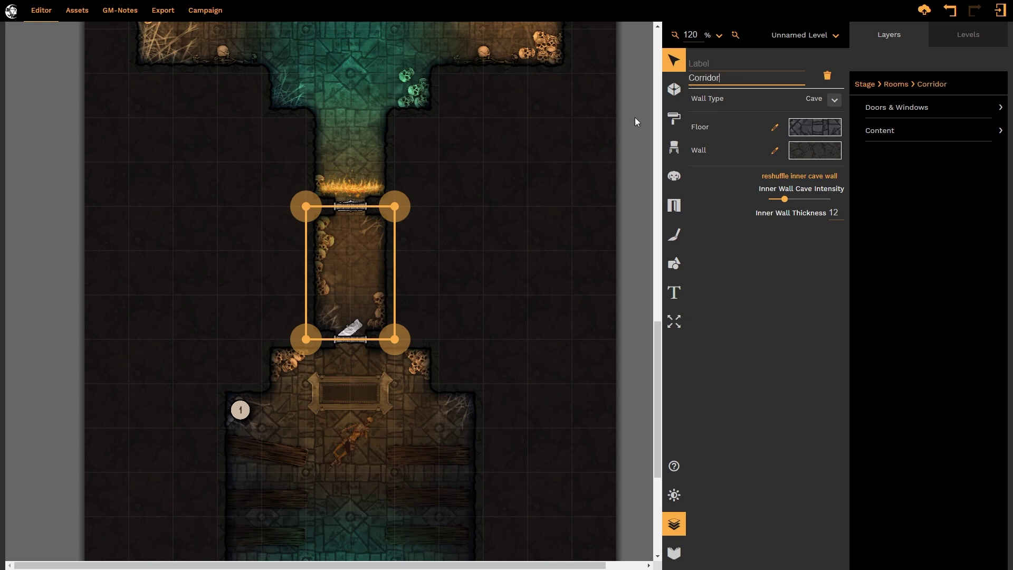
Label the upper cross-shaped chamber 2 and name it 'Grave of the Warrior'
click(527, 211)
scroll(496, 246, up, 3)
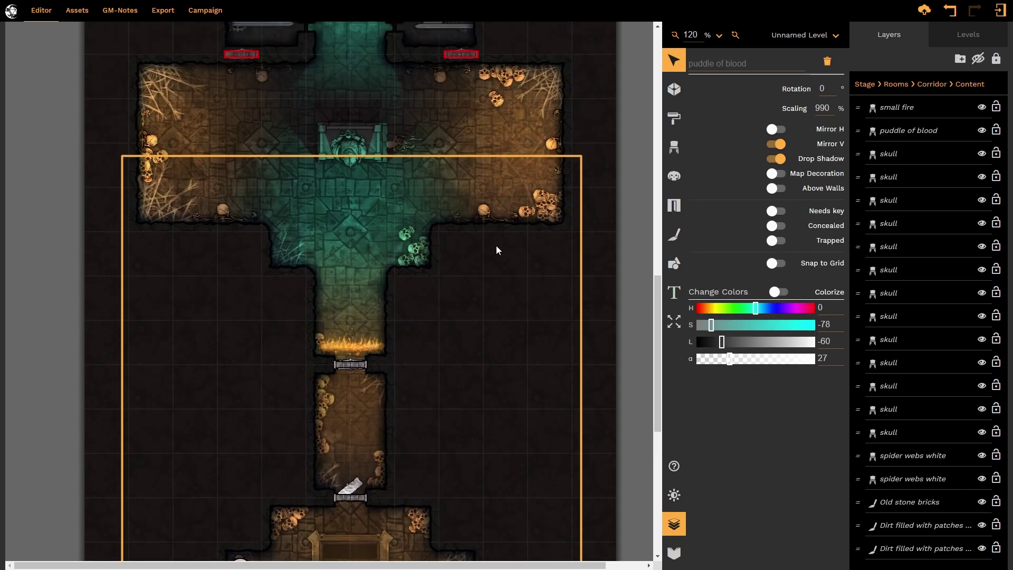
click(354, 97)
click(709, 59)
text(2)
key(Tab)
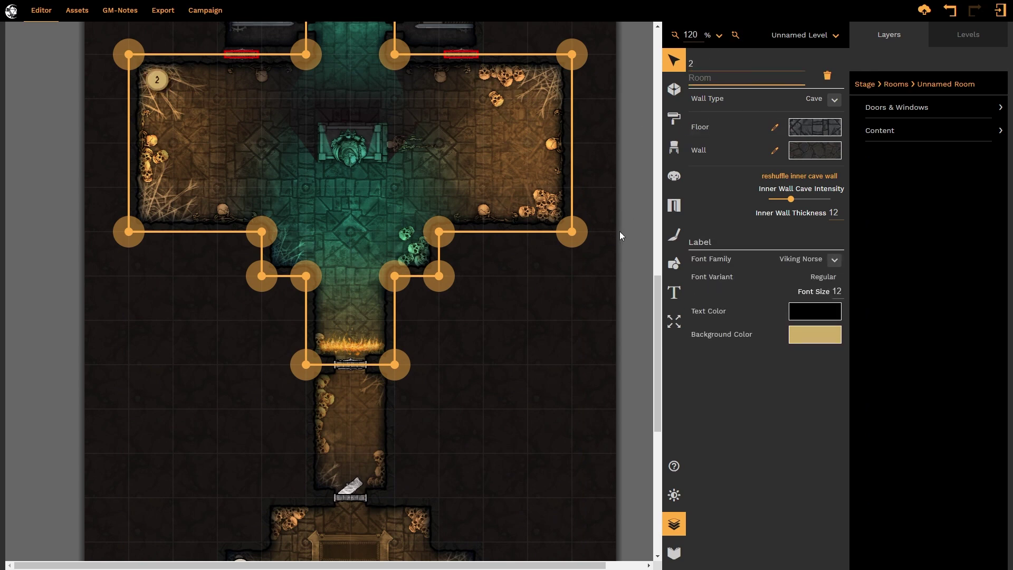
text(Grave of the Warrior)
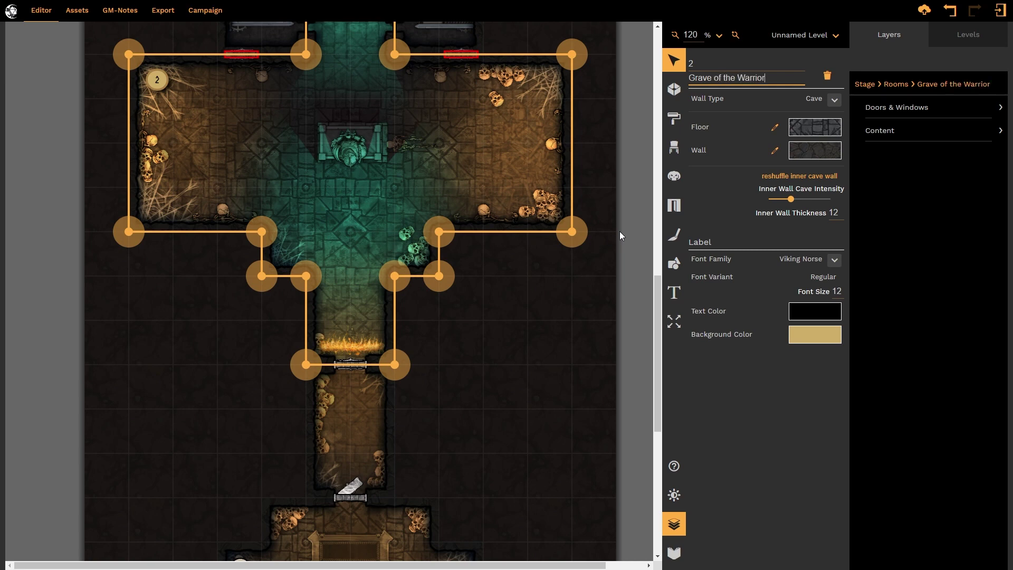
Deselect the room and scroll up to the large northern hall
click(564, 335)
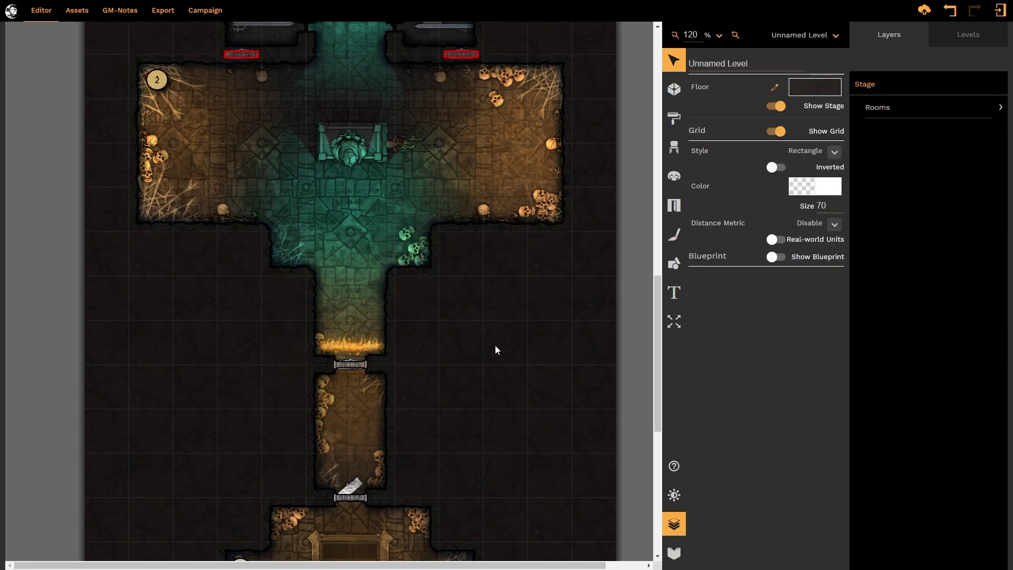
scroll(498, 353, down, 3)
scroll(501, 369, up, 15)
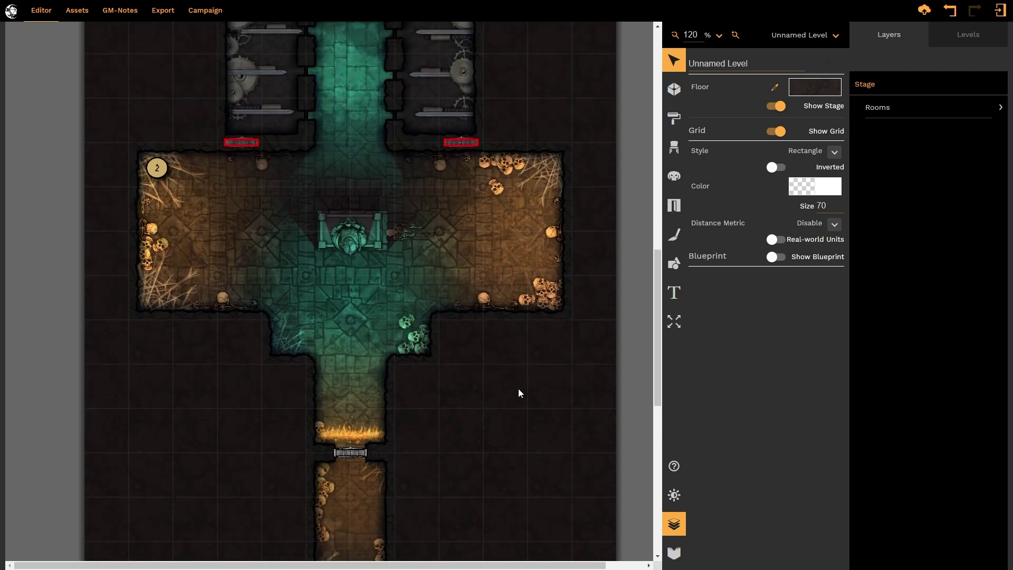
scroll(518, 393, up, 1)
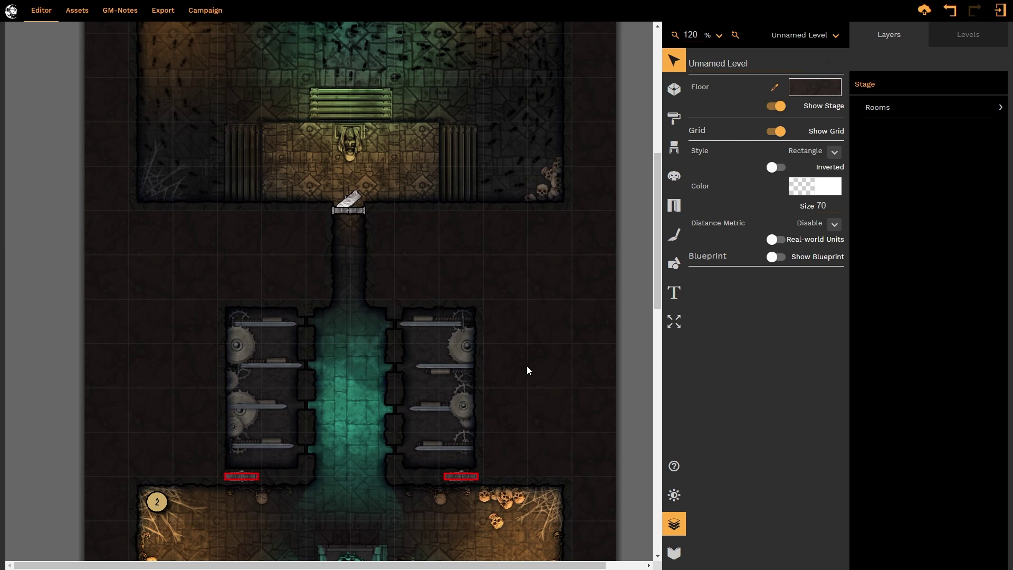
scroll(530, 369, up, 10)
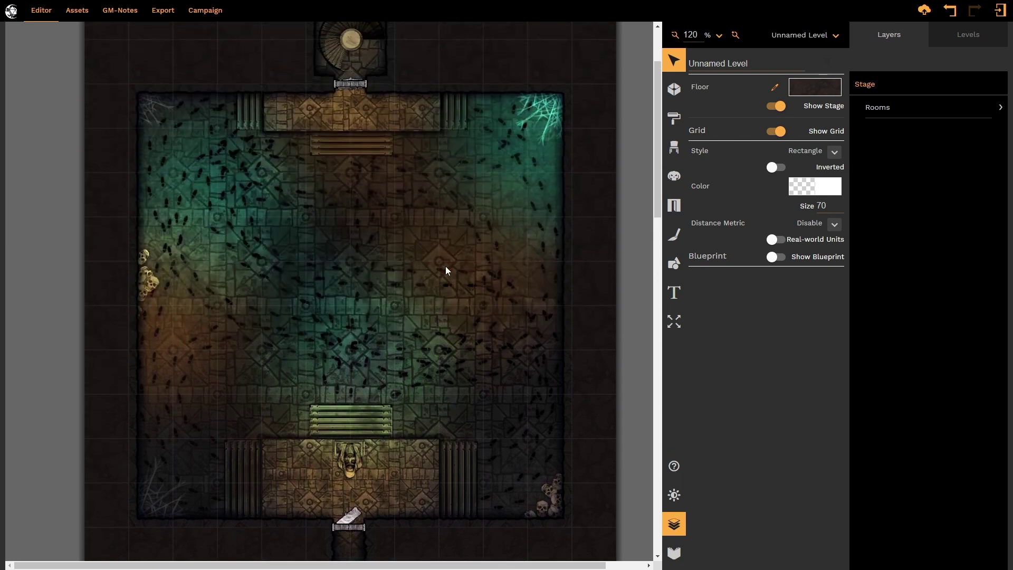
Label the northern hall 3 and name it 'Steps of the Mother'
click(445, 266)
click(709, 61)
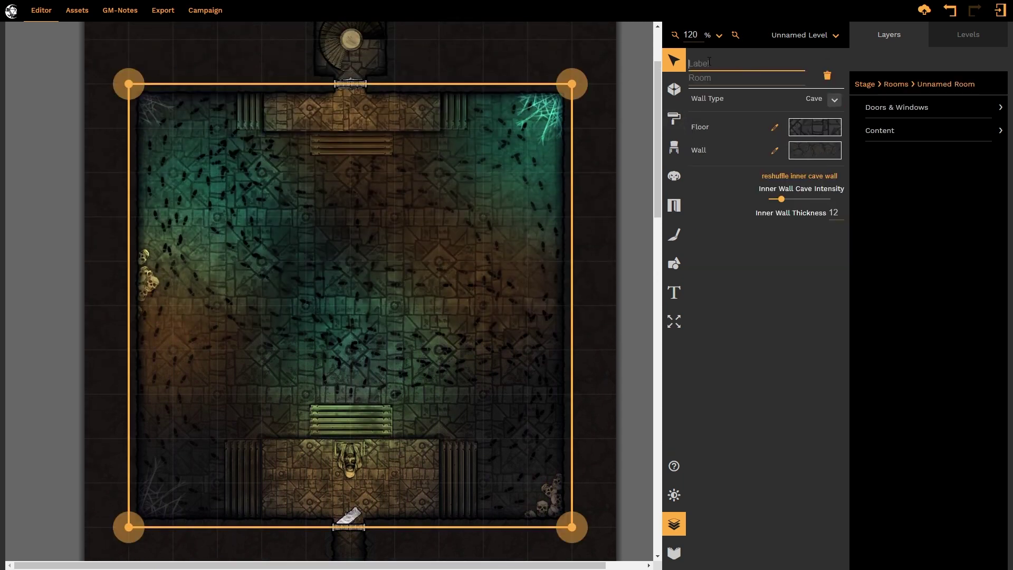
text(3)
click(706, 78)
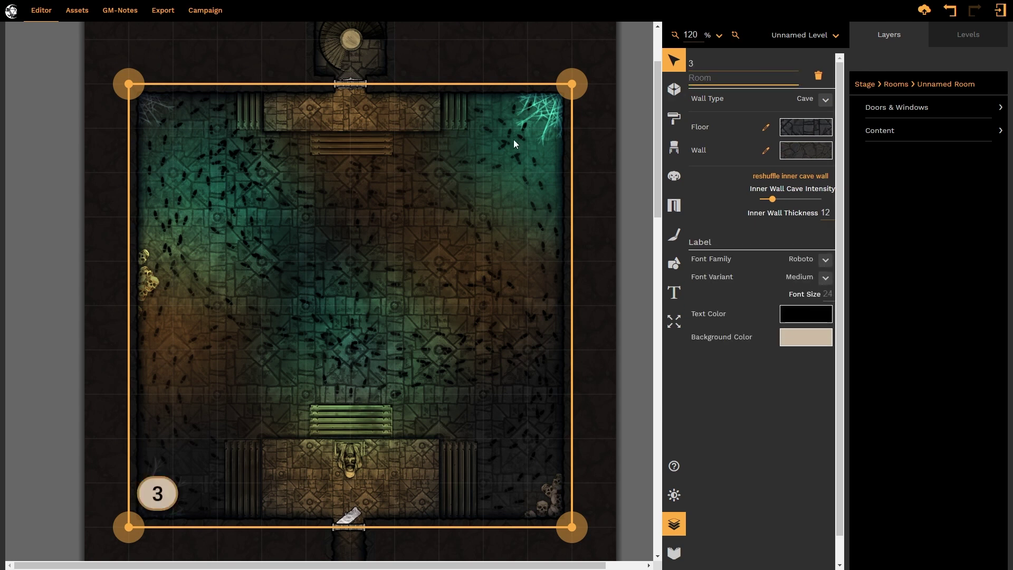
text(Steps of the Mother)
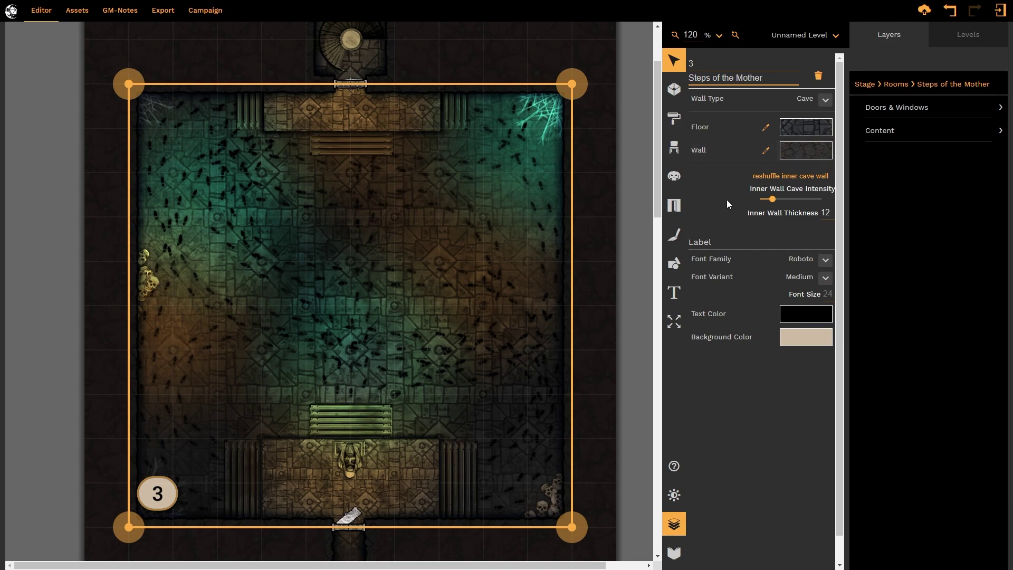
Set room 3's label font to Viking Norse at size 12
click(622, 292)
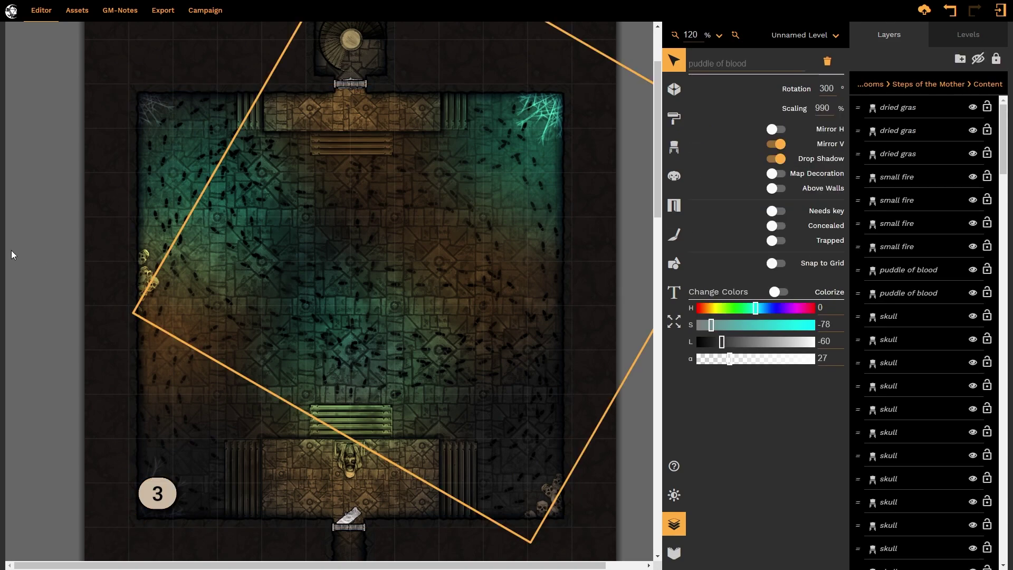
click(33, 258)
scroll(33, 257, down, 8)
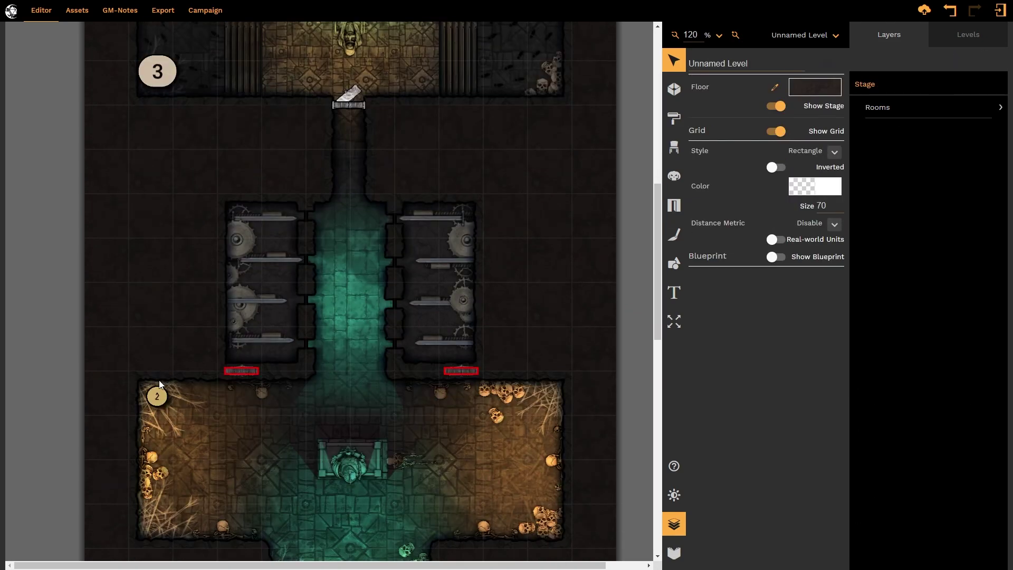
click(161, 398)
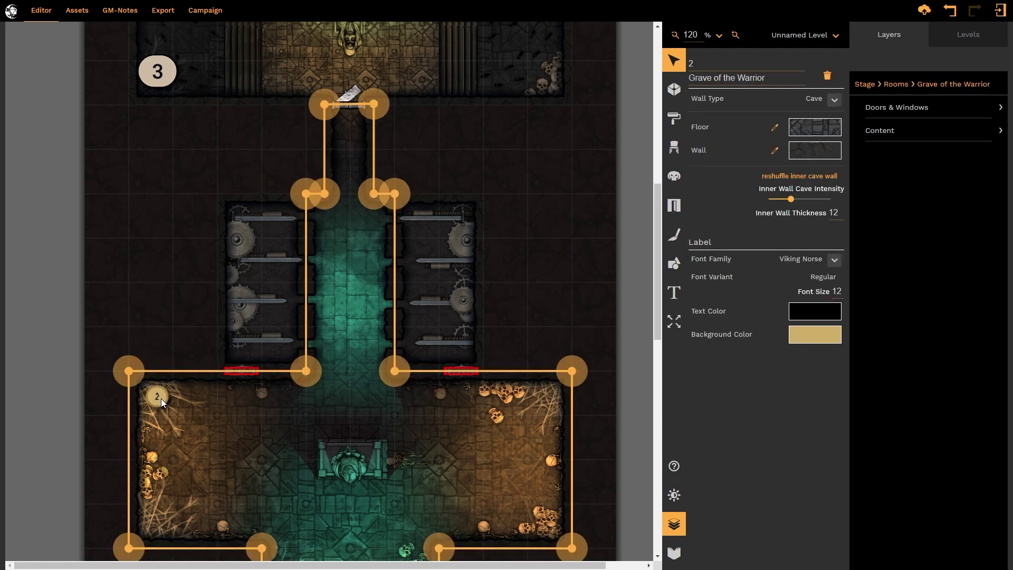
click(161, 76)
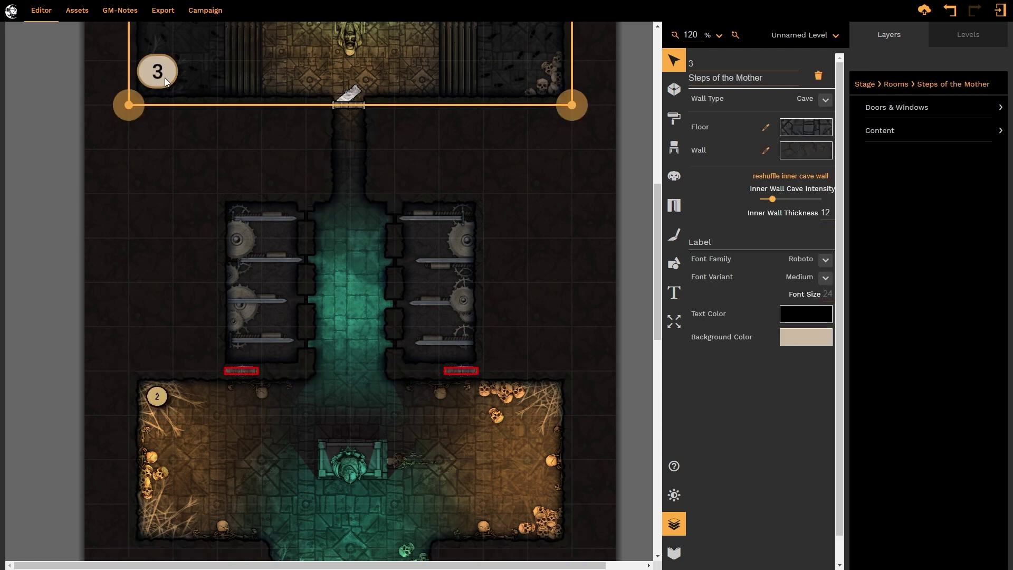
click(825, 260)
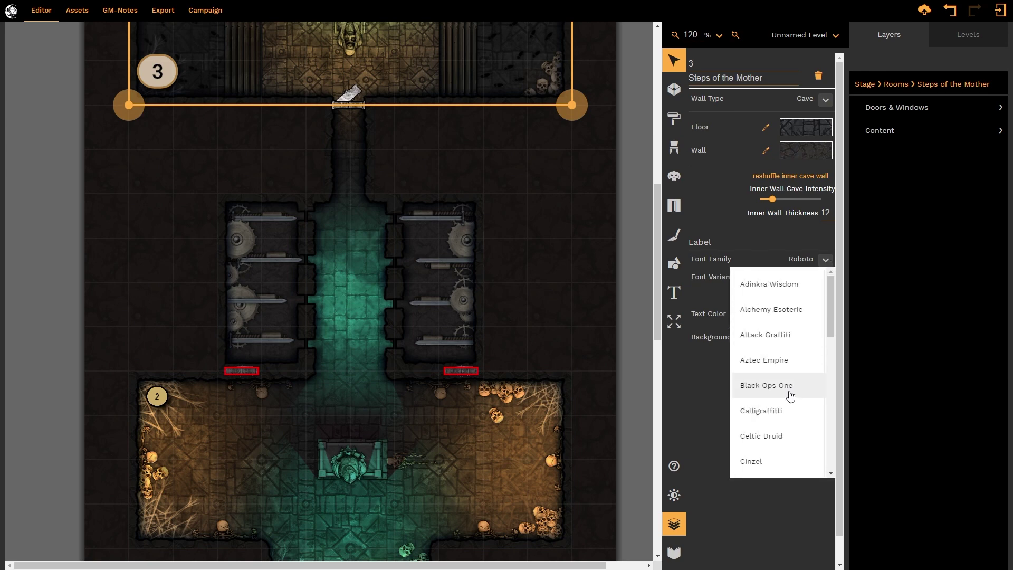
scroll(791, 401, down, 10)
click(776, 435)
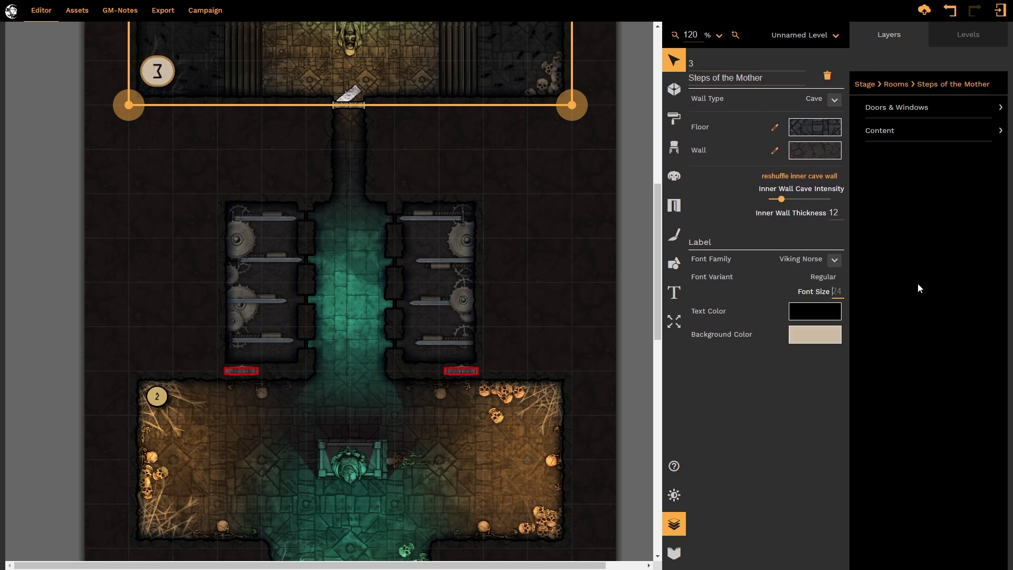
text(12)
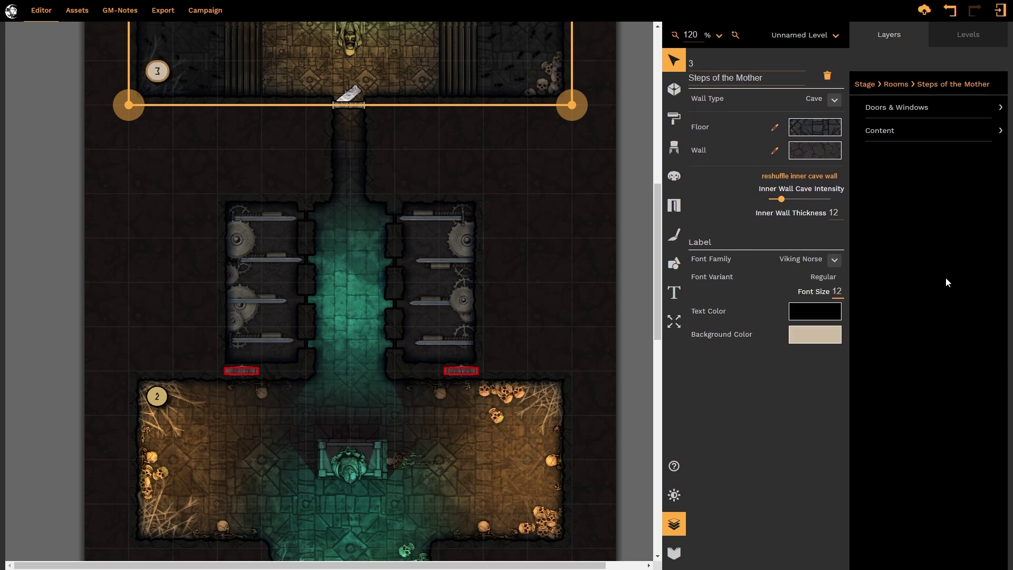
Move the room 3 marker to the hall's top-left corner
click(159, 395)
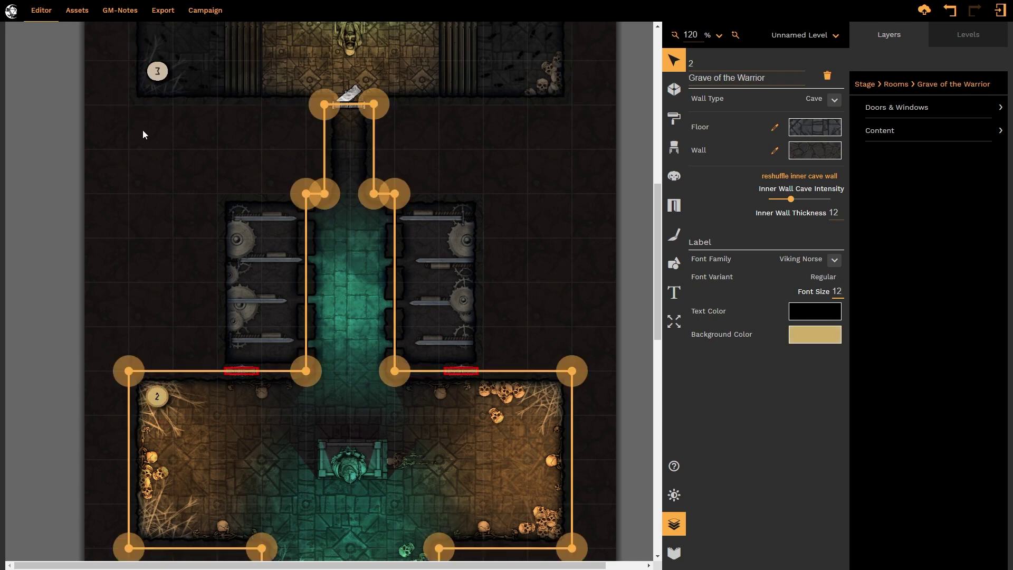
click(157, 72)
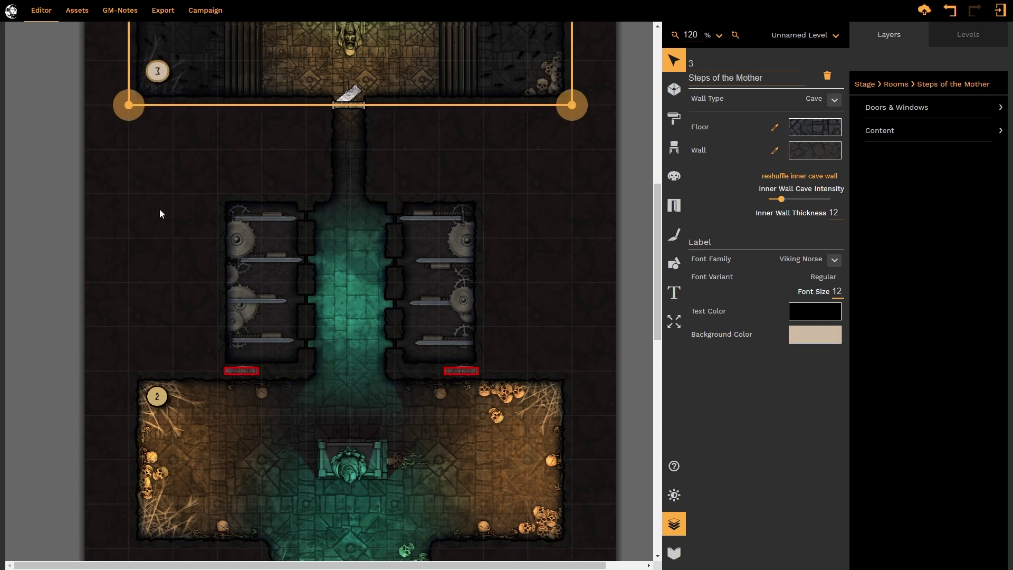
scroll(159, 211, up, 7)
mouse_move(167, 436)
mouse_down()
mouse_move(182, 340)
mouse_move(164, 51)
mouse_move(153, 62)
mouse_up()
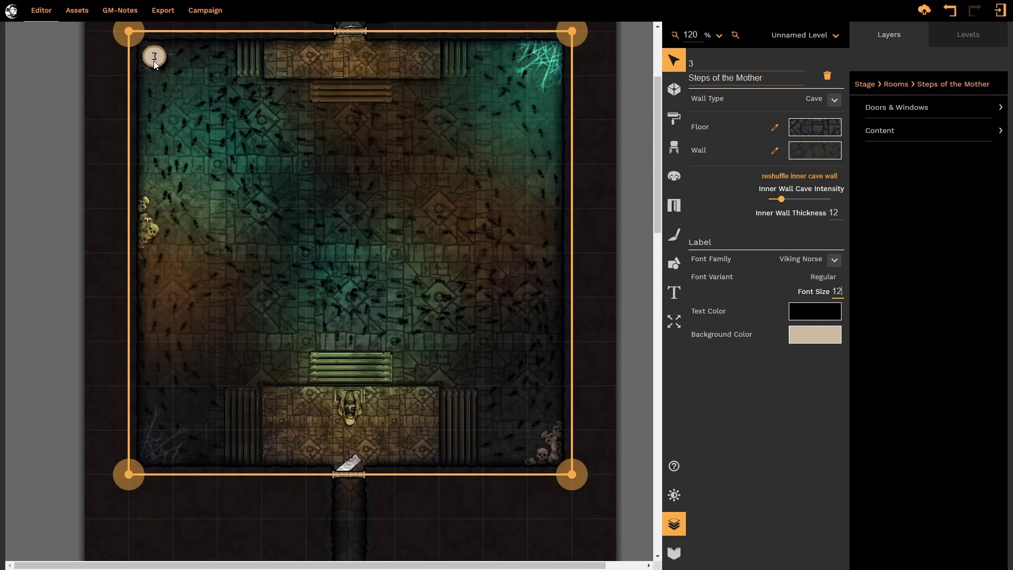
click(74, 141)
Name the small stair room above the hall 'Stairwel', then scroll back down the map
scroll(90, 161, up, 3)
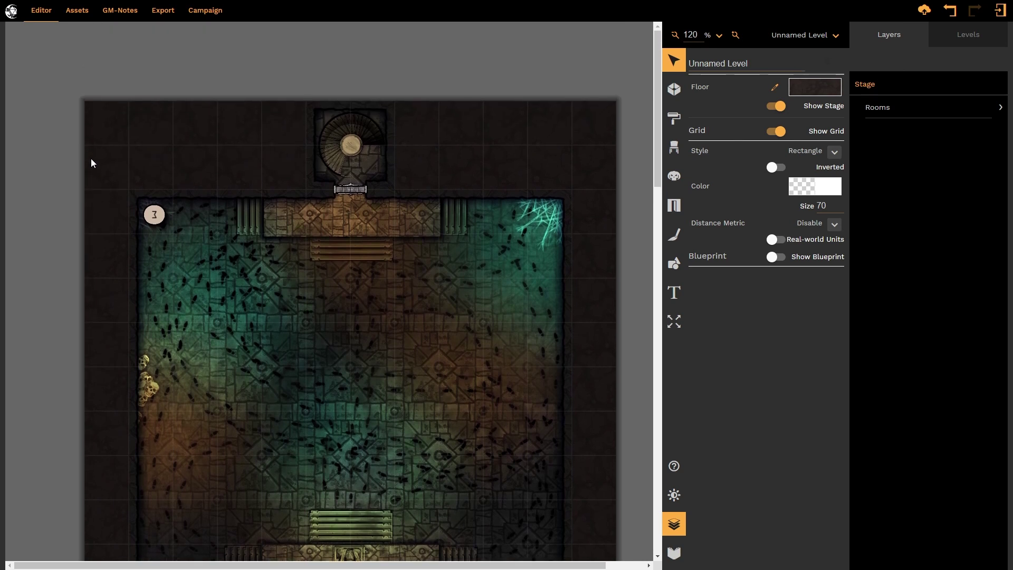
click(320, 150)
click(705, 79)
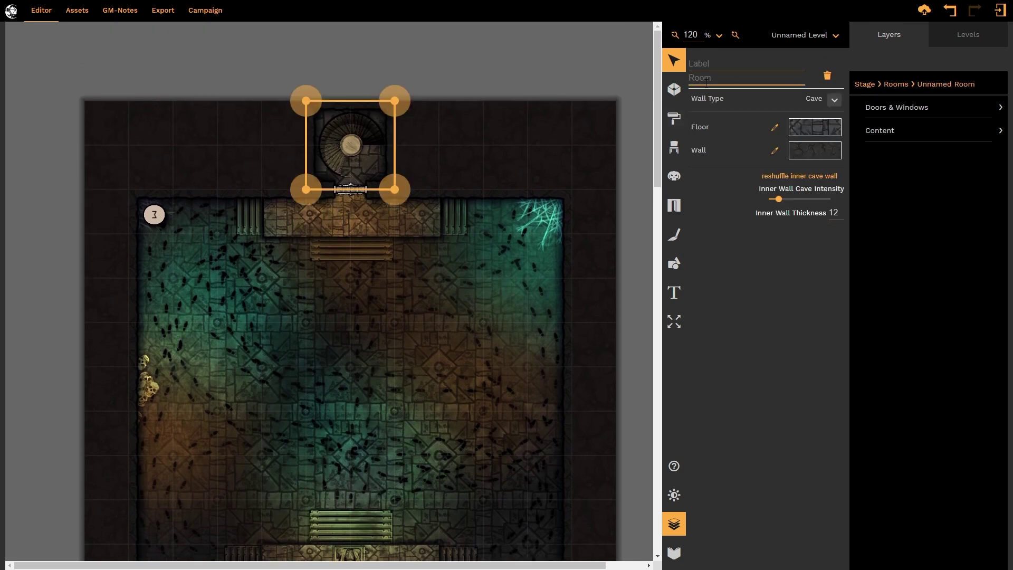
text(Stairwell)
click(492, 103)
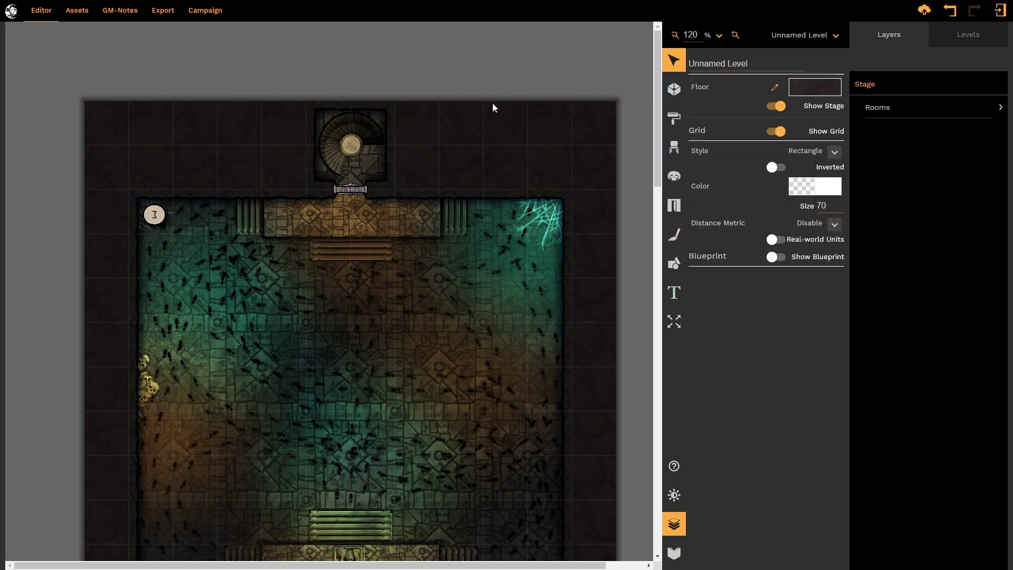
scroll(492, 103, down, 3)
scroll(493, 102, down, 10)
scroll(496, 102, down, 5)
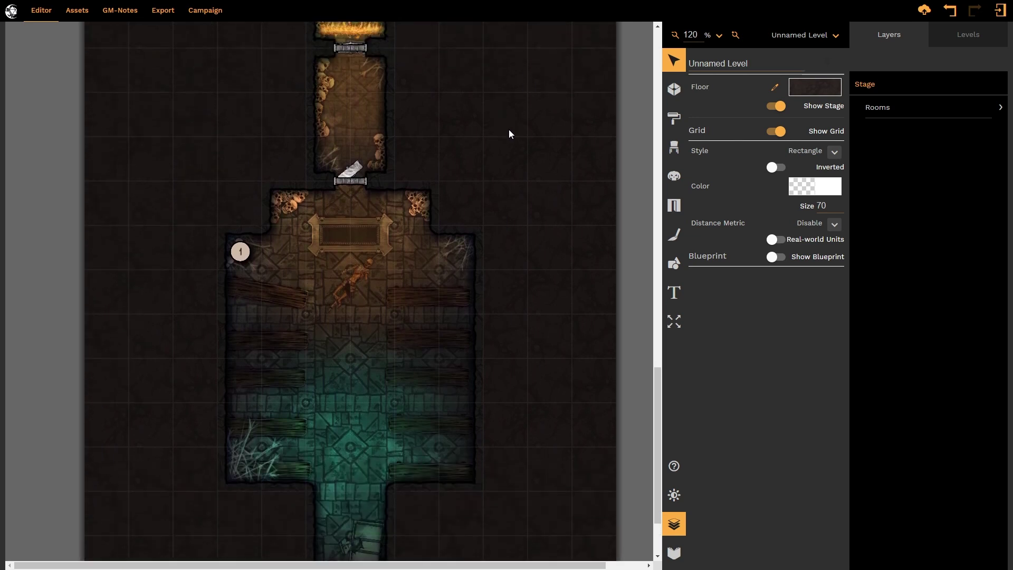
scroll(508, 128, up, 3)
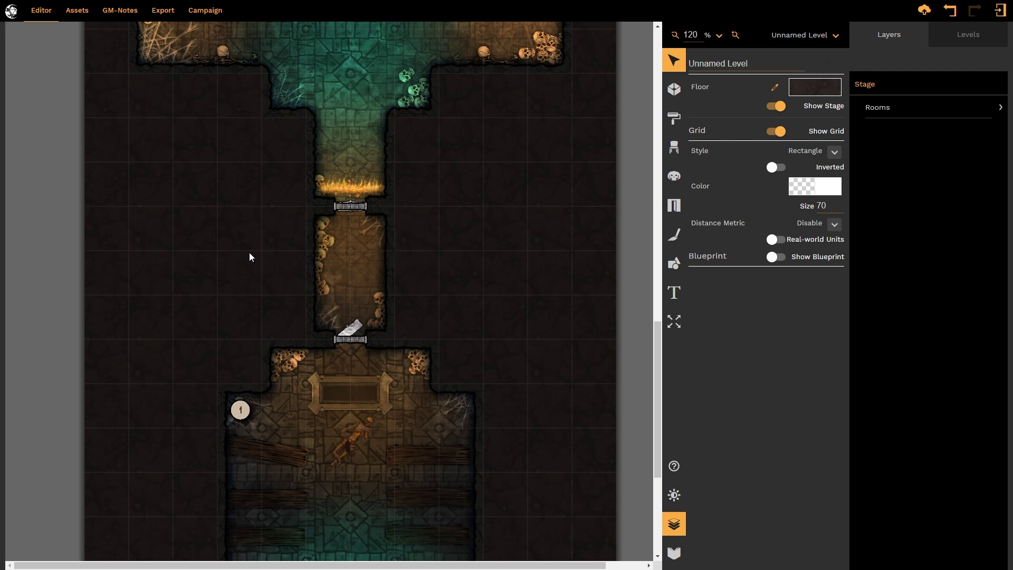
Replace the Old Tomb text with the collected room names and place the list left of the corridor
click(677, 297)
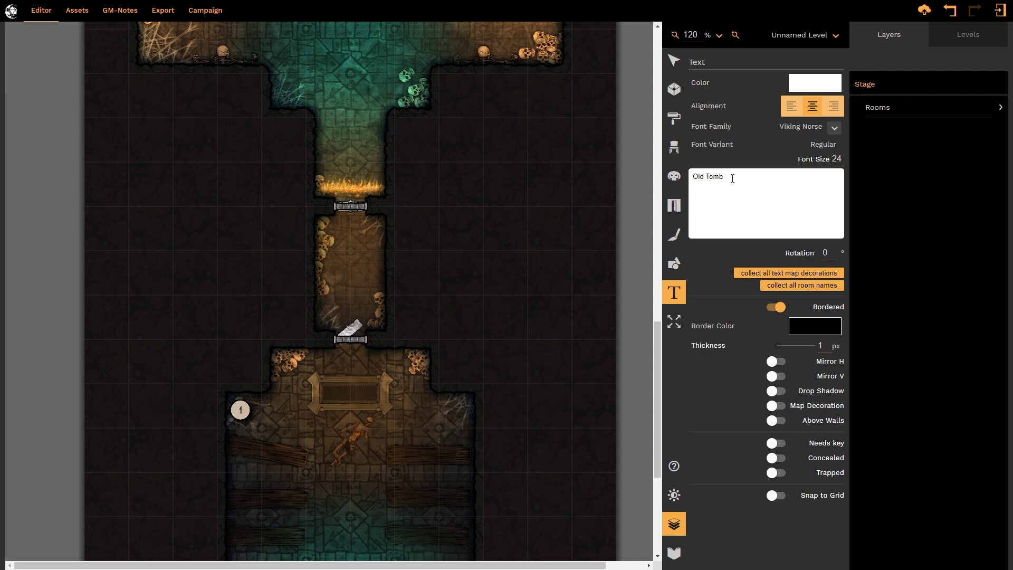
drag(737, 176, 692, 176)
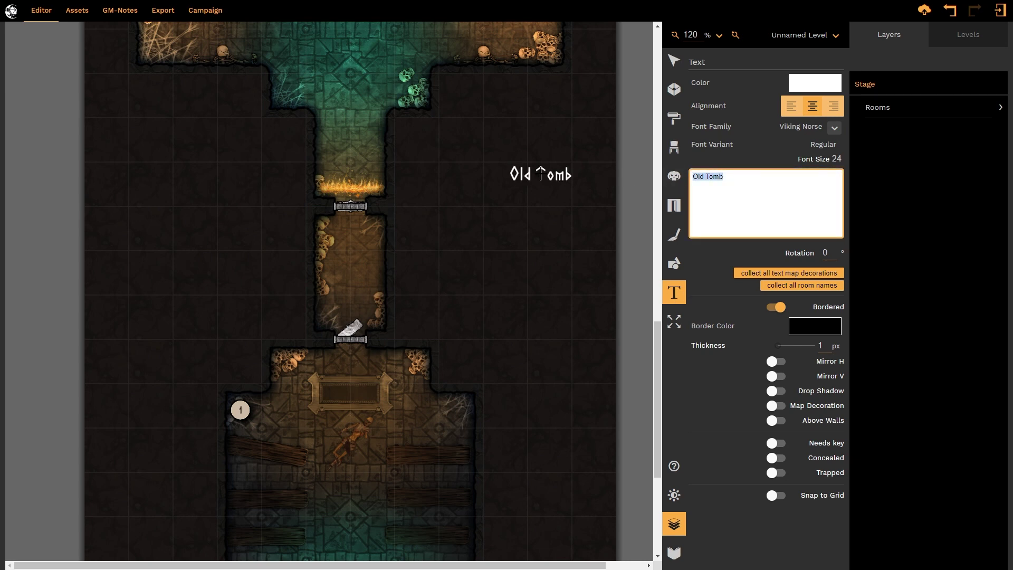
key(BackSpace)
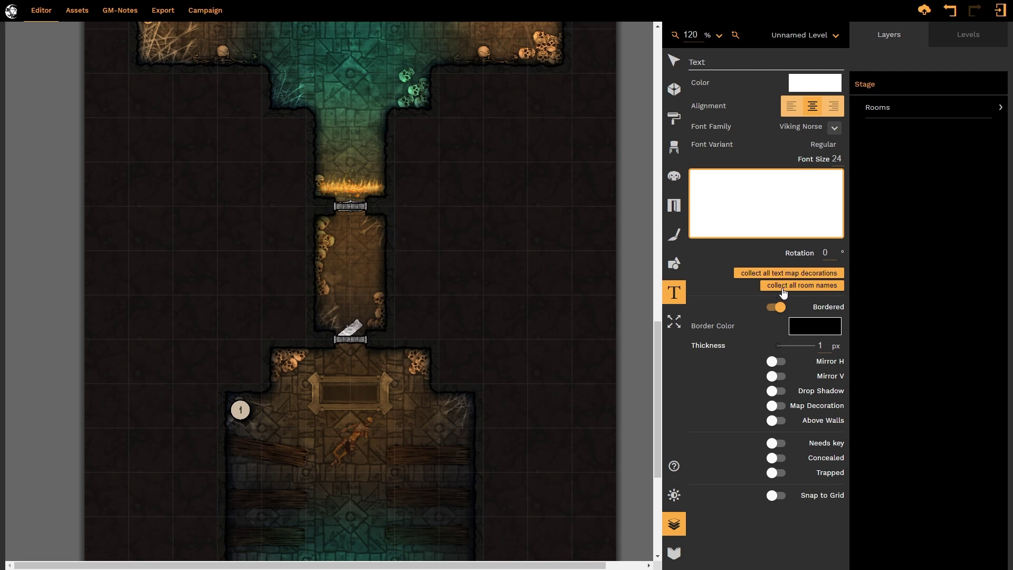
click(783, 287)
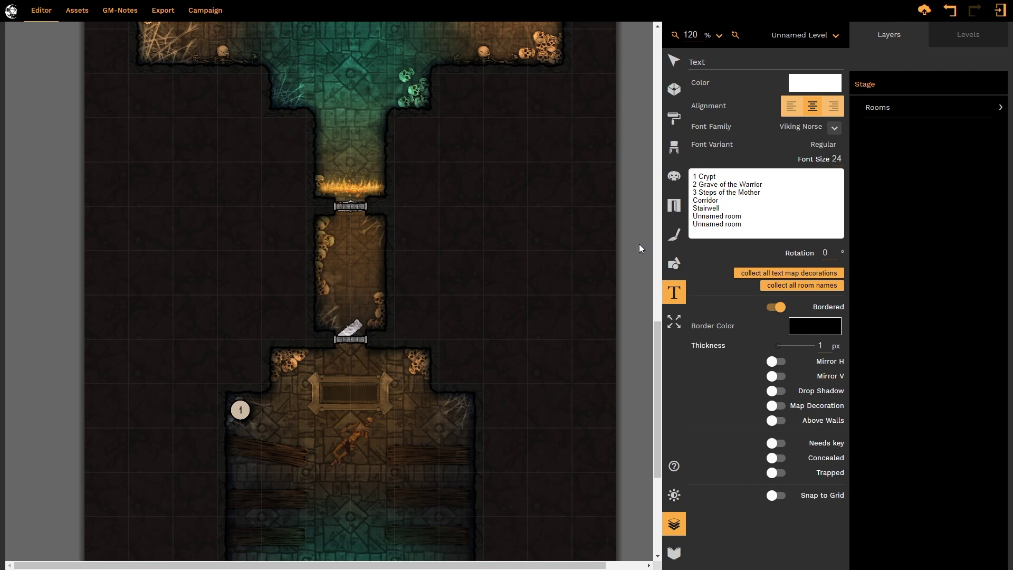
scroll(446, 337, down, 4)
scroll(445, 337, up, 2)
scroll(444, 367, up, 10)
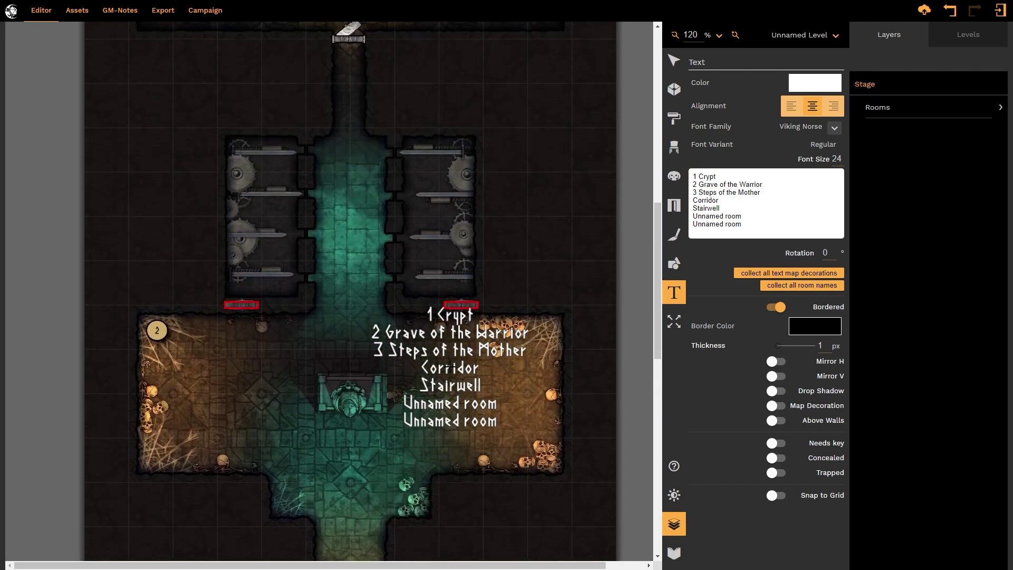
scroll(450, 366, up, 4)
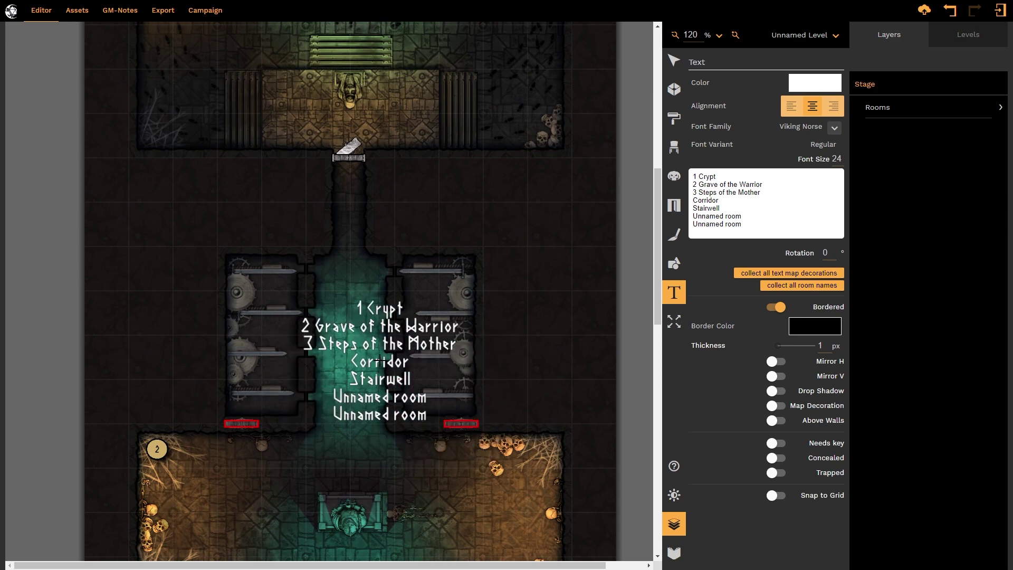
scroll(383, 361, down, 15)
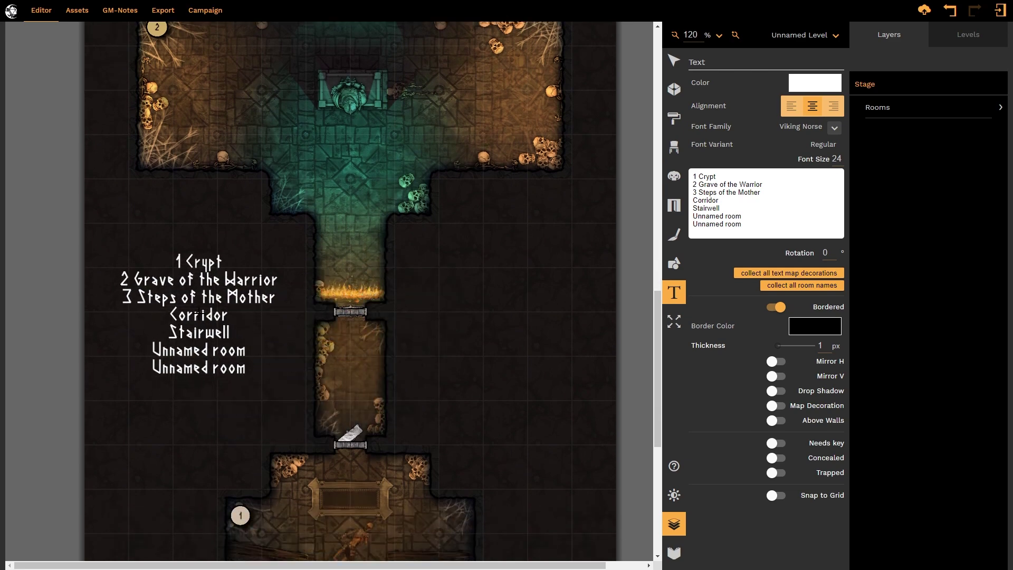
click(199, 313)
click(675, 63)
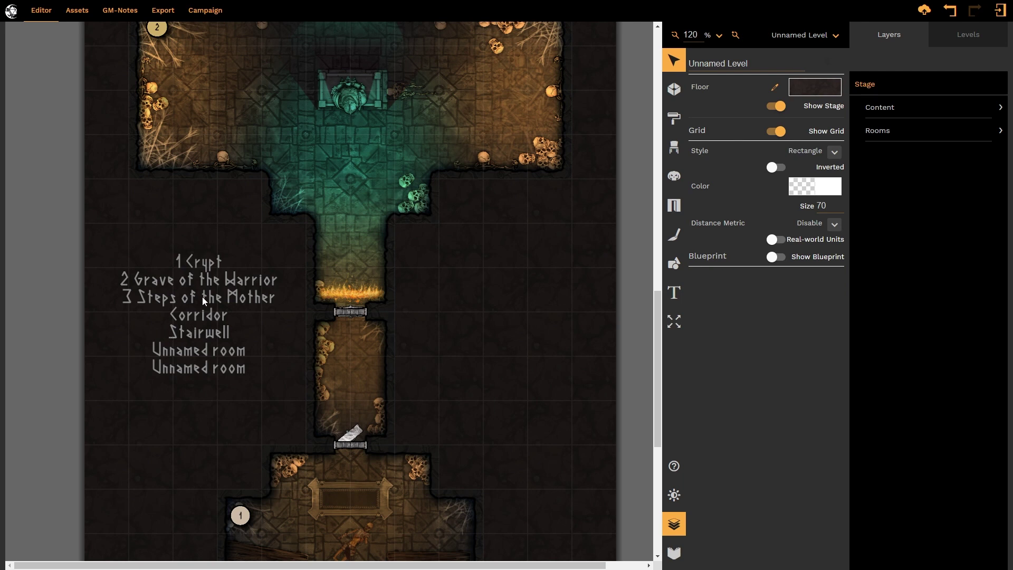
Remove the two 'Unnamed room' lines from the legend and set its font size to 18
click(210, 334)
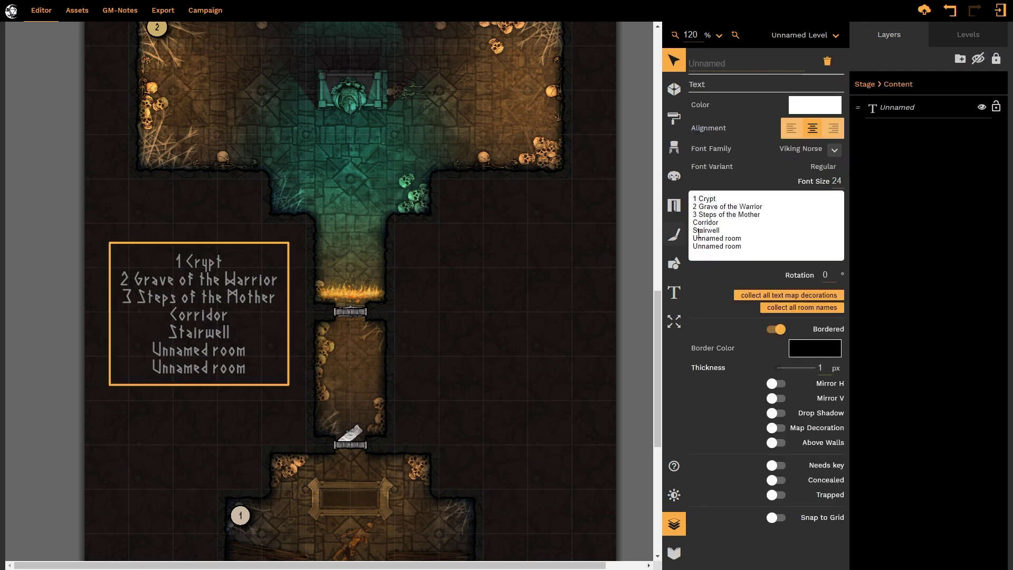
drag(742, 246, 680, 240)
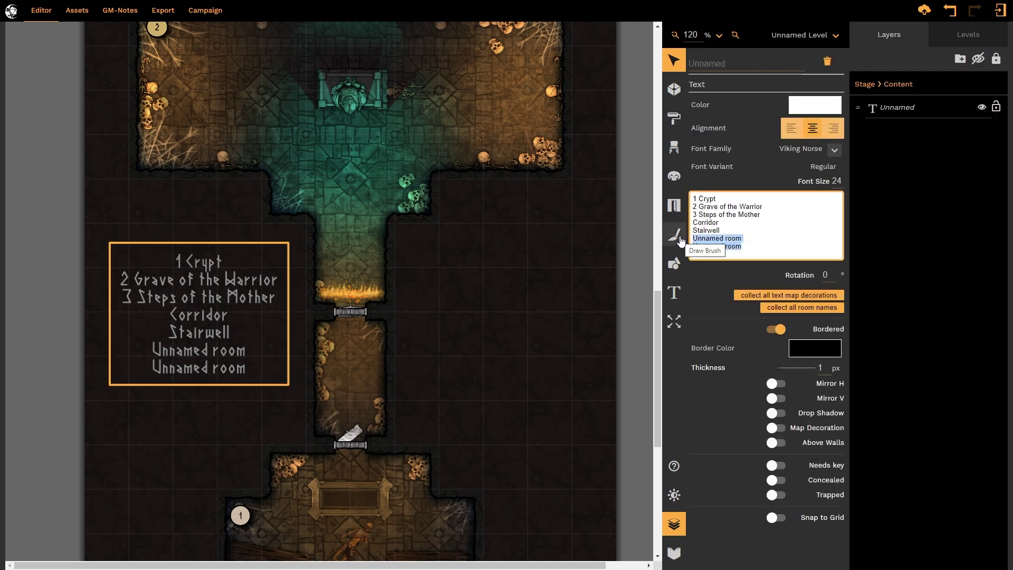
key(BackSpace)
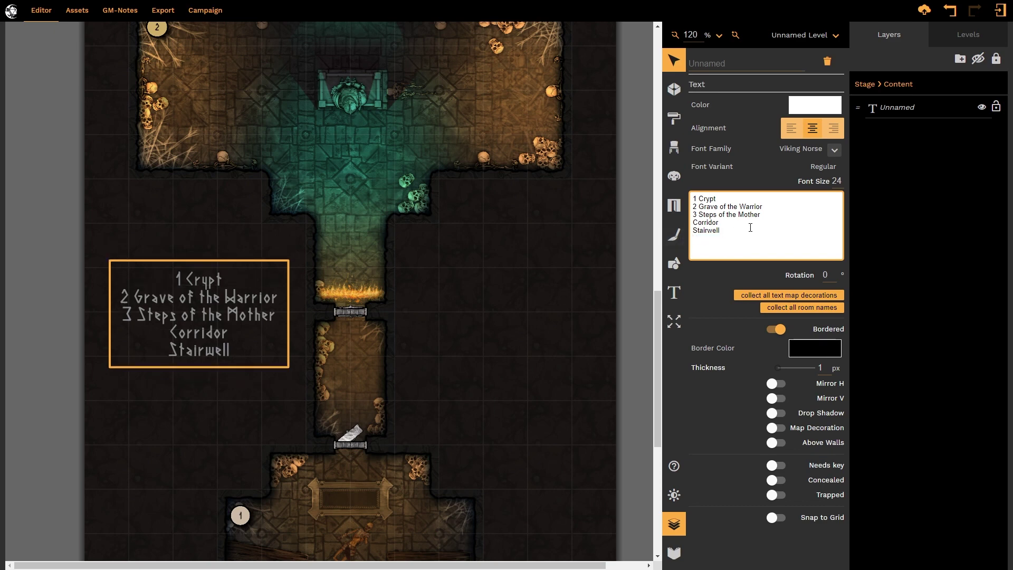
drag(719, 232, 650, 178)
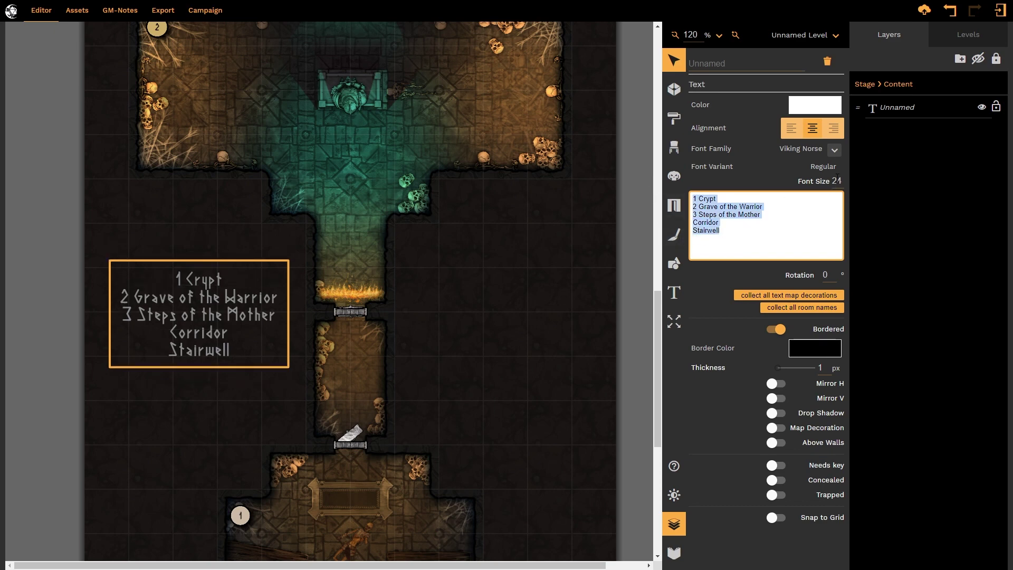
click(838, 180)
double_click(837, 180)
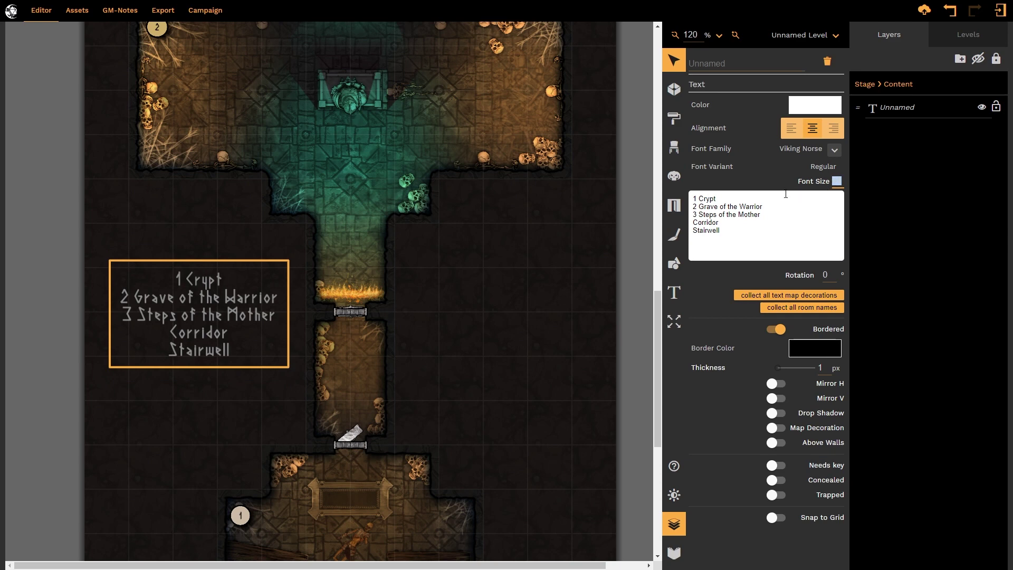
text(18)
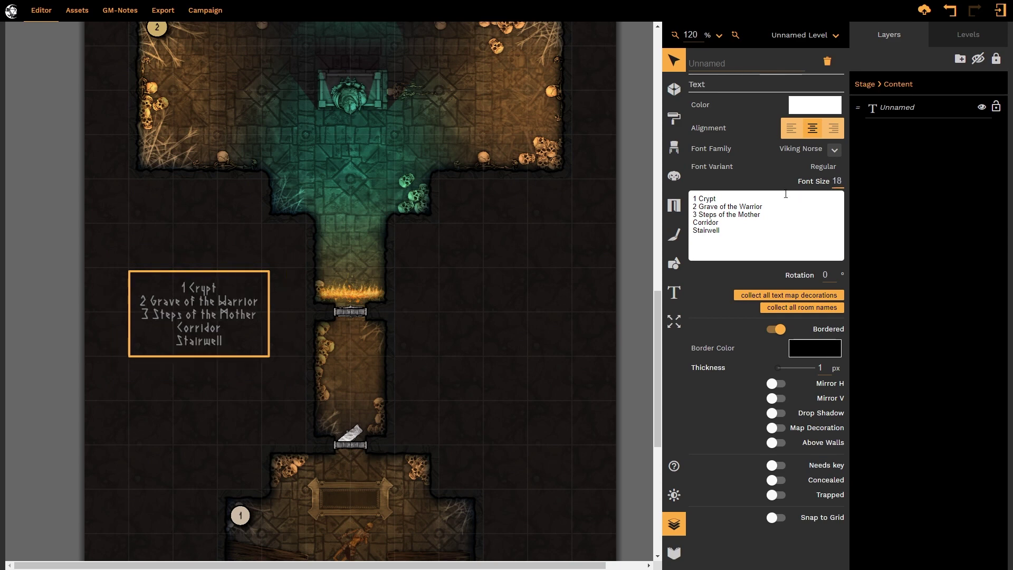
Move the legend to the map's lower-right corner, duplicating it then deleting the copy
scroll(505, 270, down, 4)
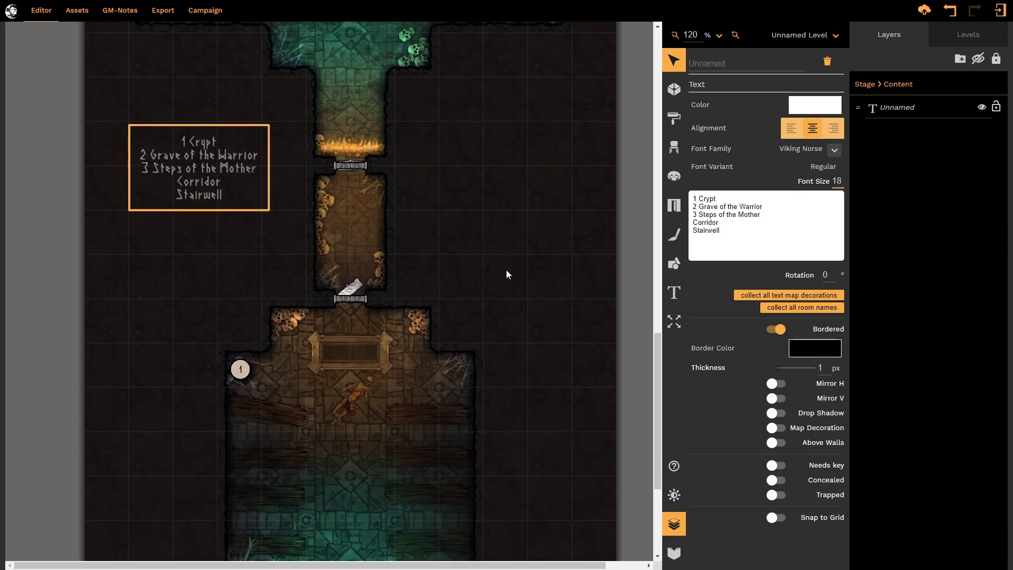
drag(198, 134, 556, 442)
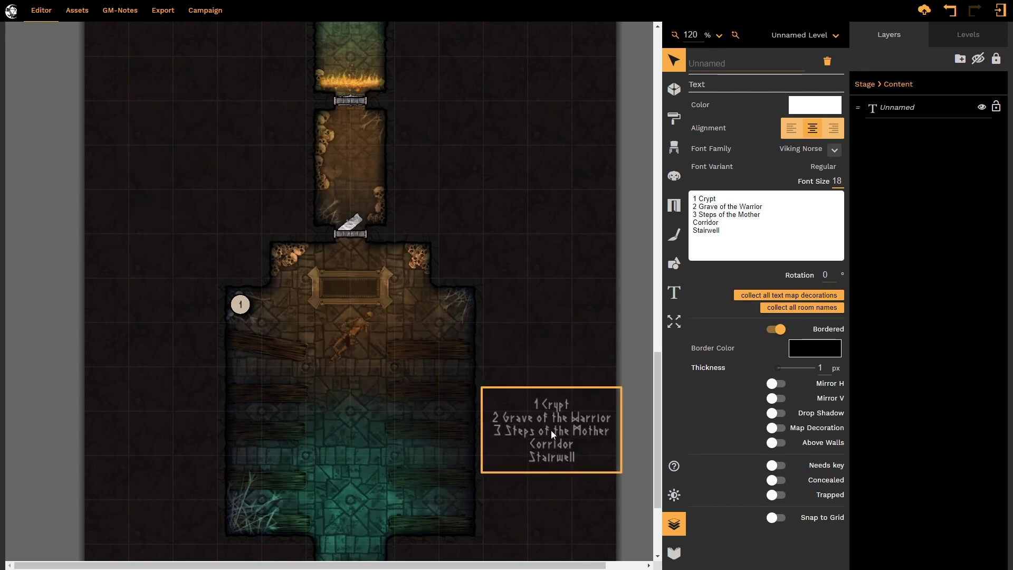
scroll(526, 315, down, 3)
drag(542, 286, 528, 430)
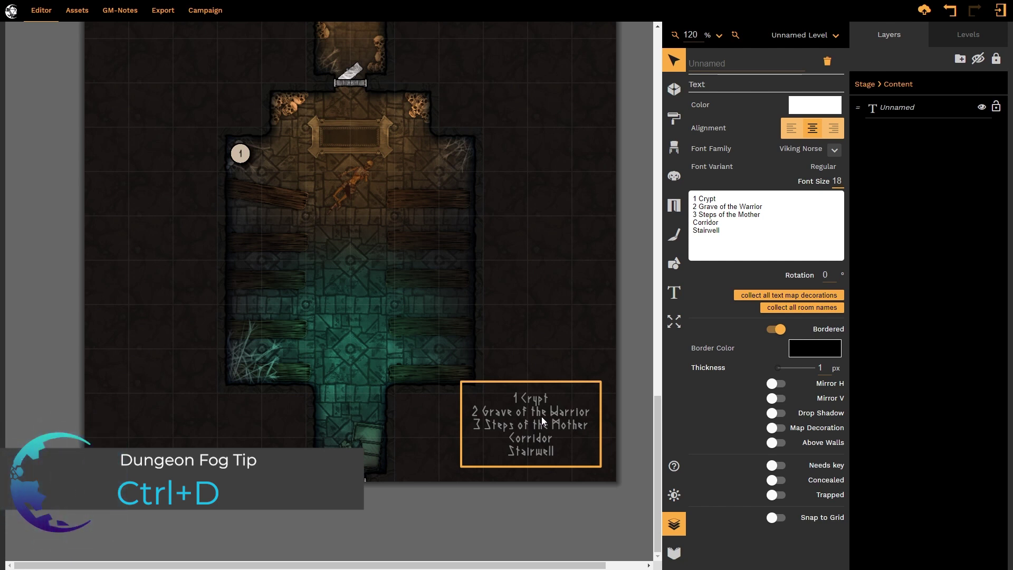
key(ctrl+d)
drag(526, 416, 162, 98)
scroll(271, 365, up, 1)
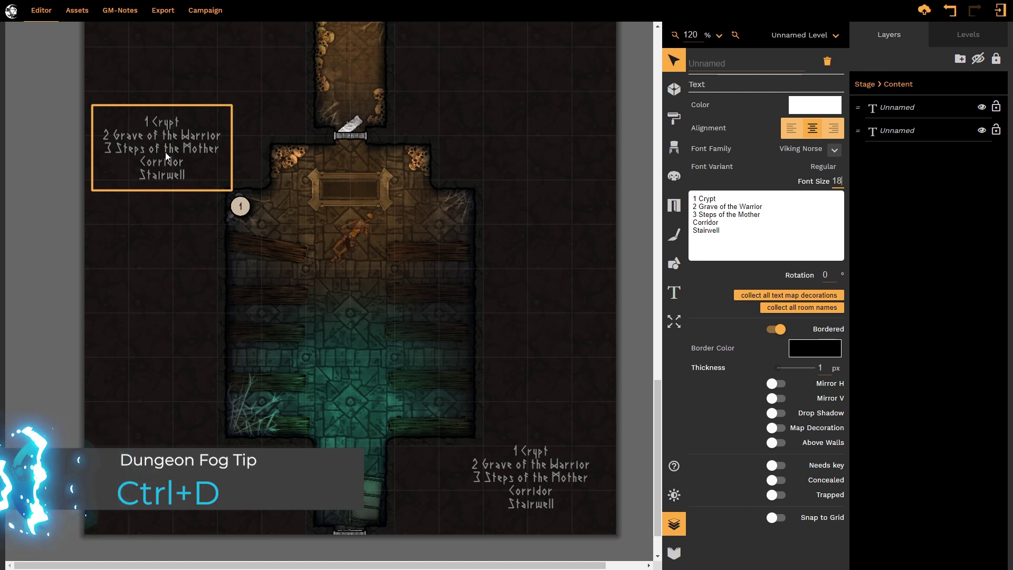
click(827, 61)
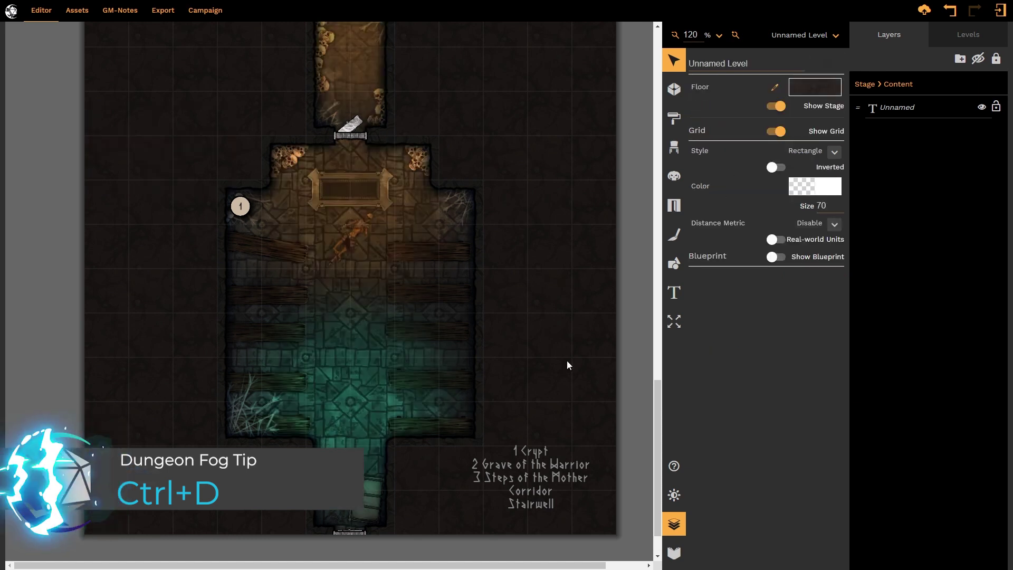
scroll(566, 360, down, 1)
click(558, 417)
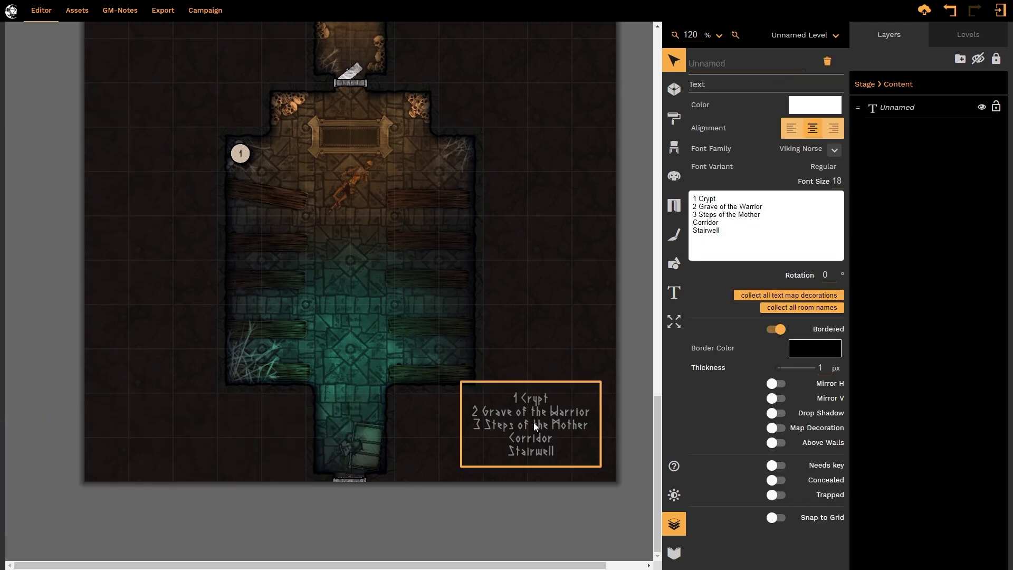
Cut a new text label down to just the word 'Crypt'
click(674, 291)
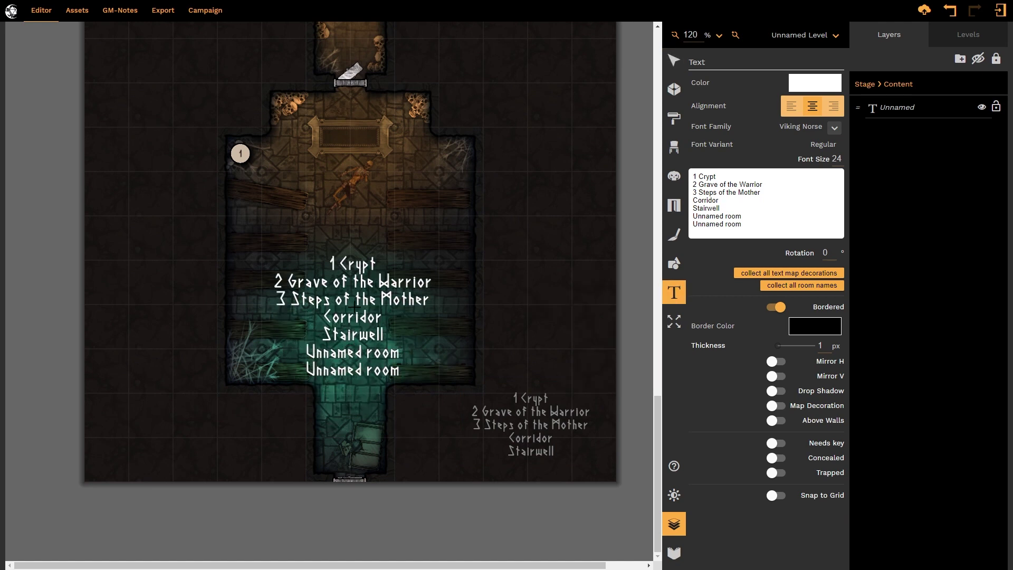
drag(693, 184, 723, 253)
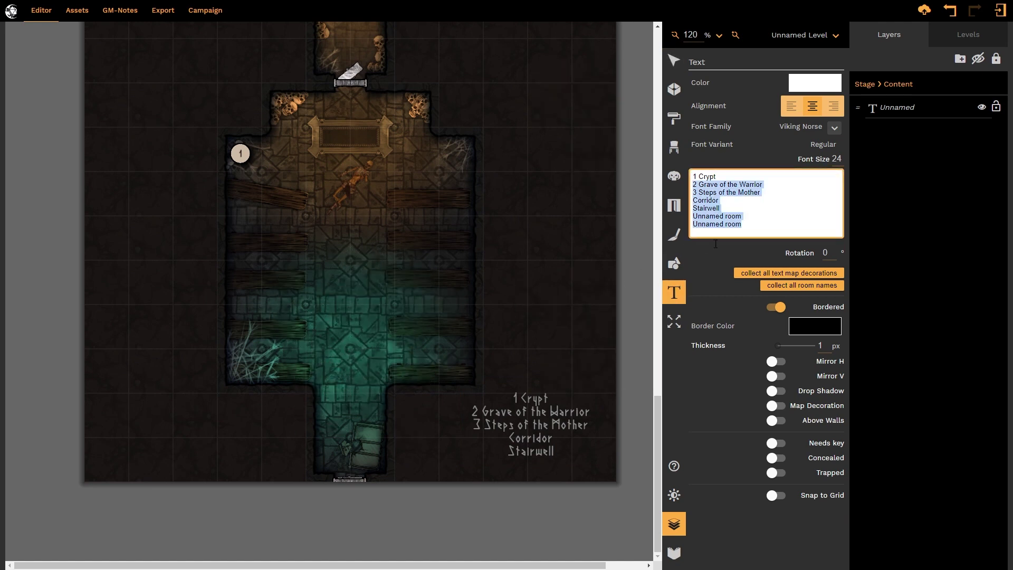
key(BackSpace)
key(BackSpace)
key(BackSpace)
key(BackSpace)
key(BackSpace)
key(BackSpace)
key(BackSpace)
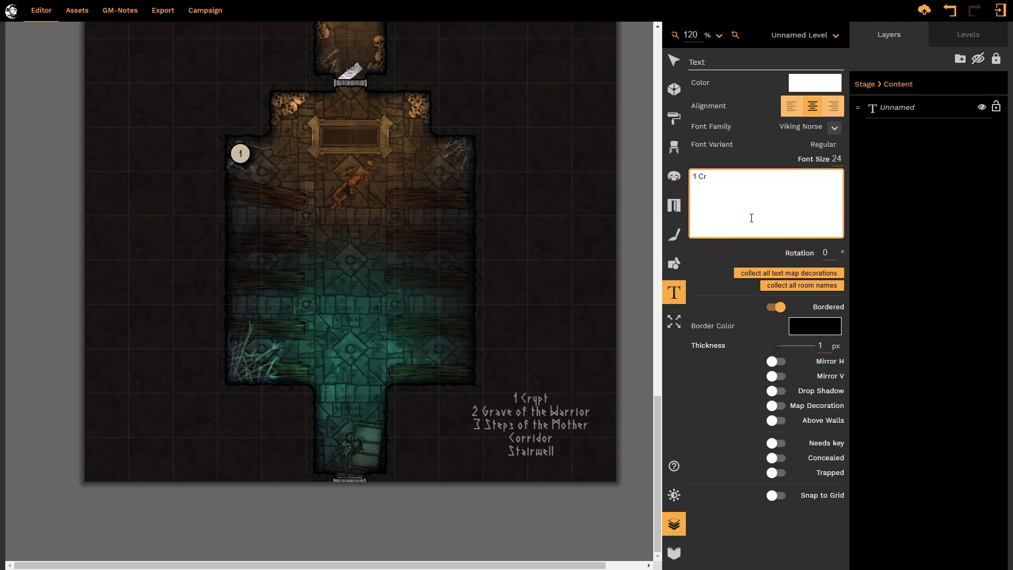
text(Cryp)
key(BackSpace)
text(ypt)
Place the Crypt label on the crypt floor, move it into position, and reselect it
click(283, 318)
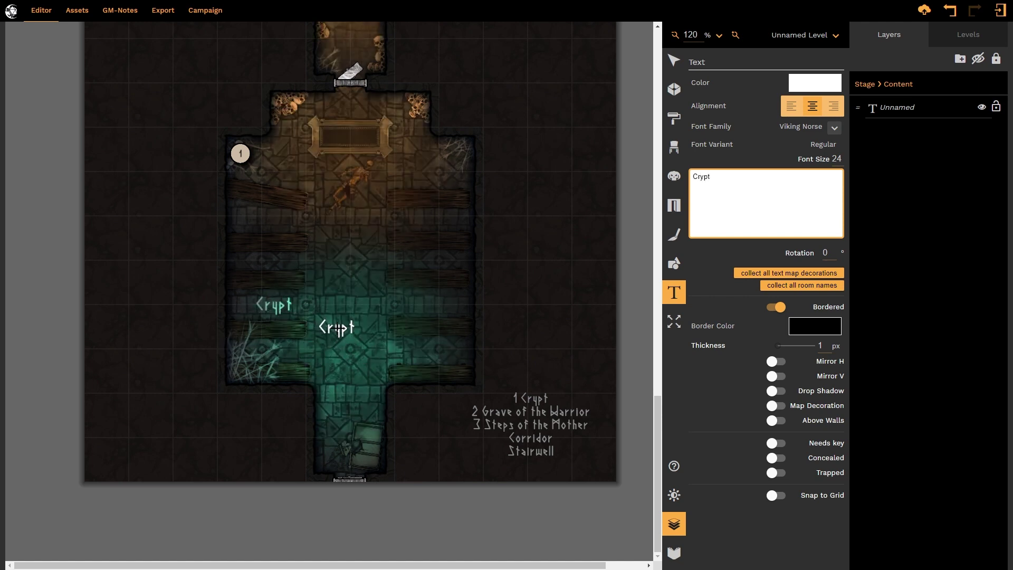
drag(338, 329, 339, 329)
drag(338, 329, 675, 71)
click(675, 68)
click(282, 307)
click(280, 308)
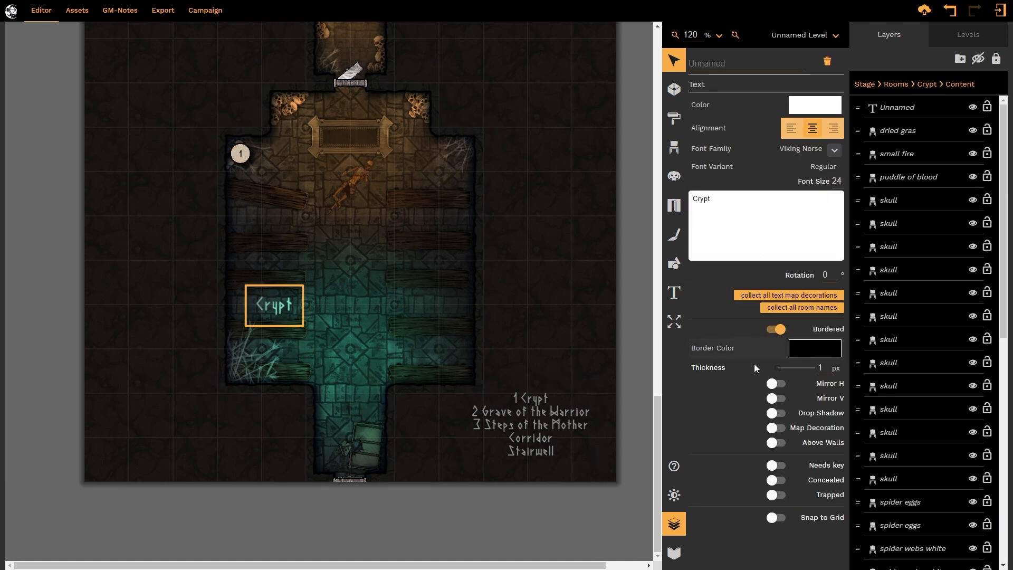
Turn Map Decoration on for the Crypt label and the five-line room-name legend
click(777, 428)
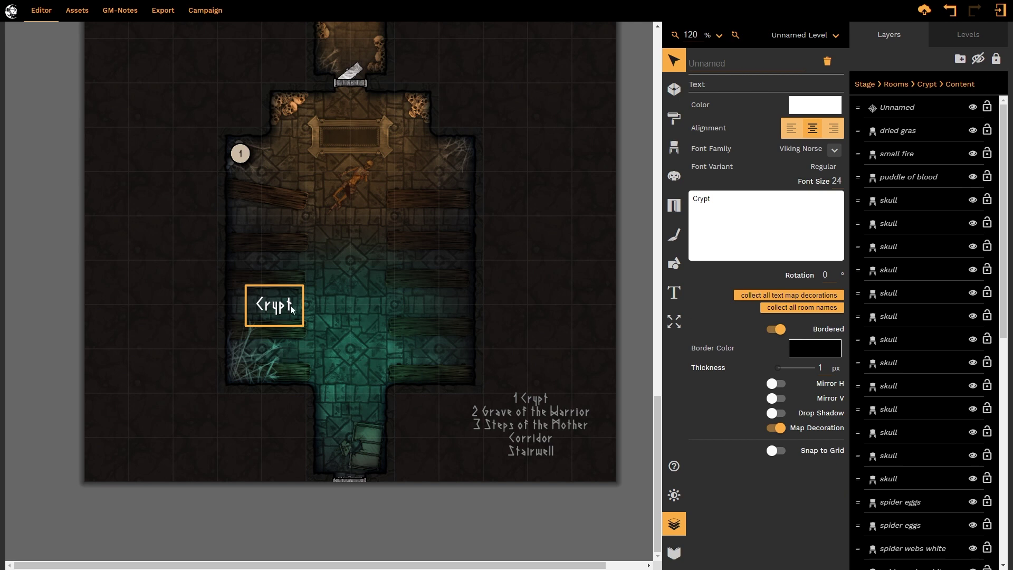
click(517, 425)
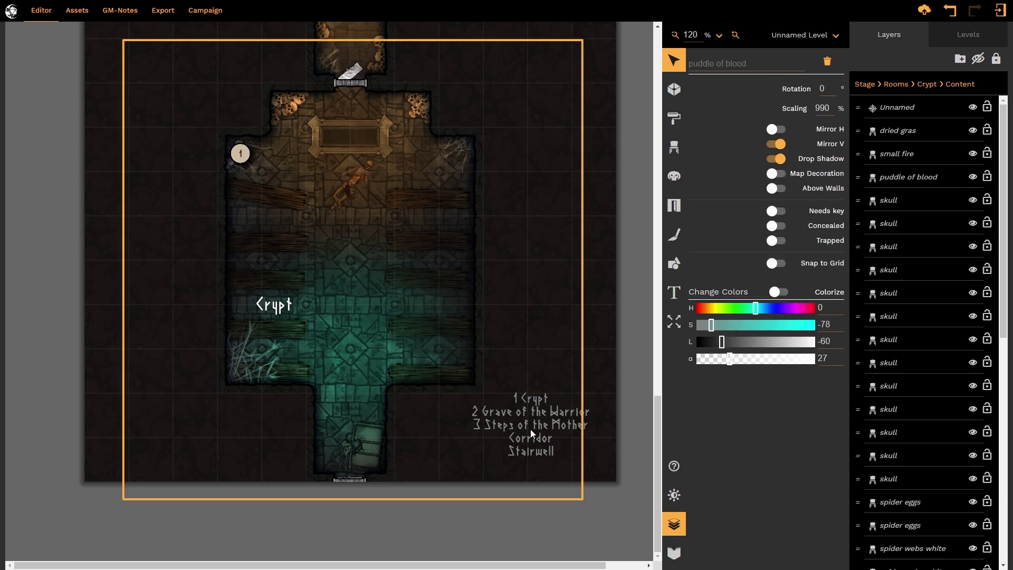
click(530, 428)
click(557, 422)
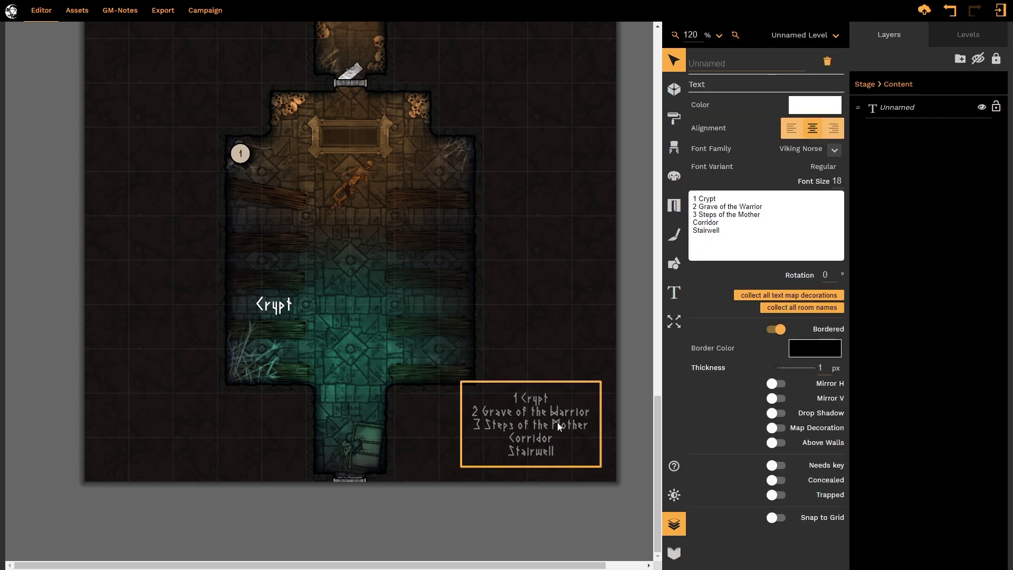
click(776, 428)
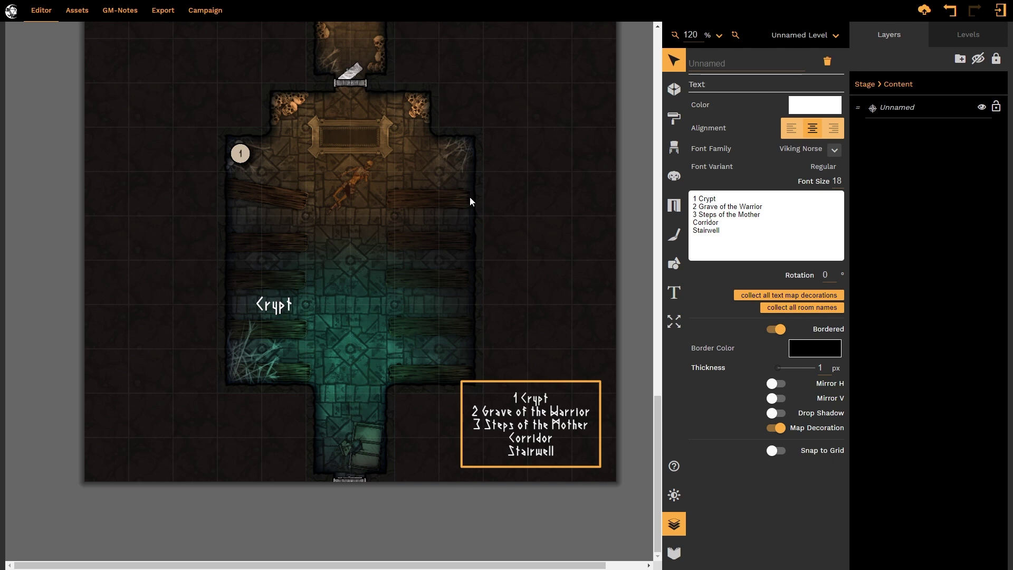
Choose the wood compass rose from the Map Decoration compass roses
click(674, 151)
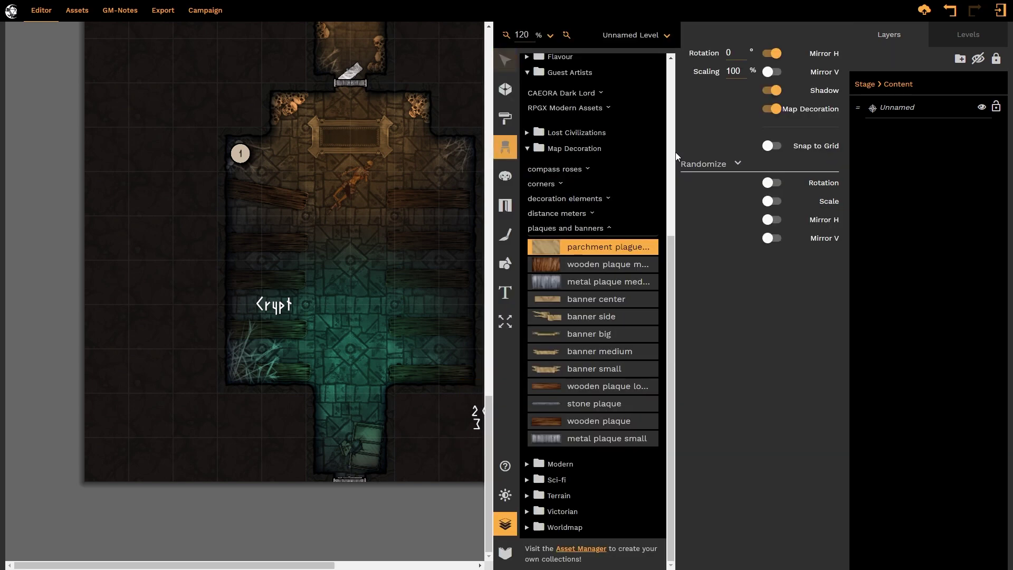
click(506, 524)
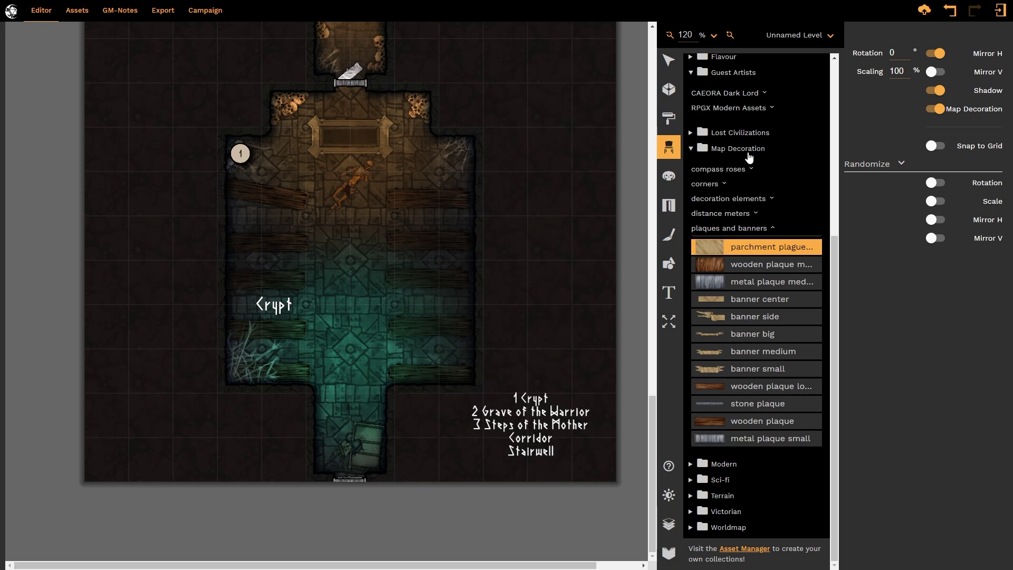
click(741, 170)
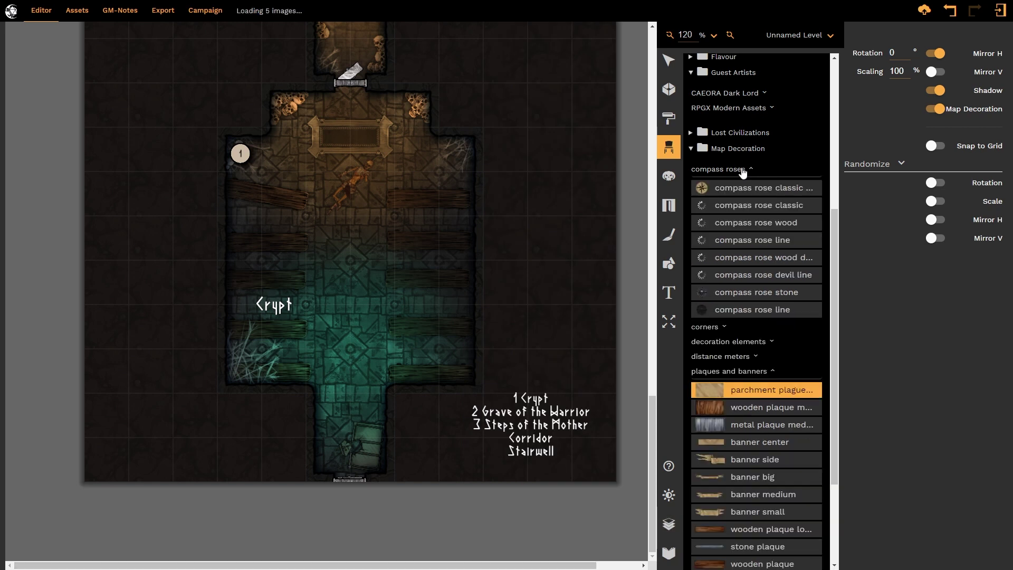
click(726, 188)
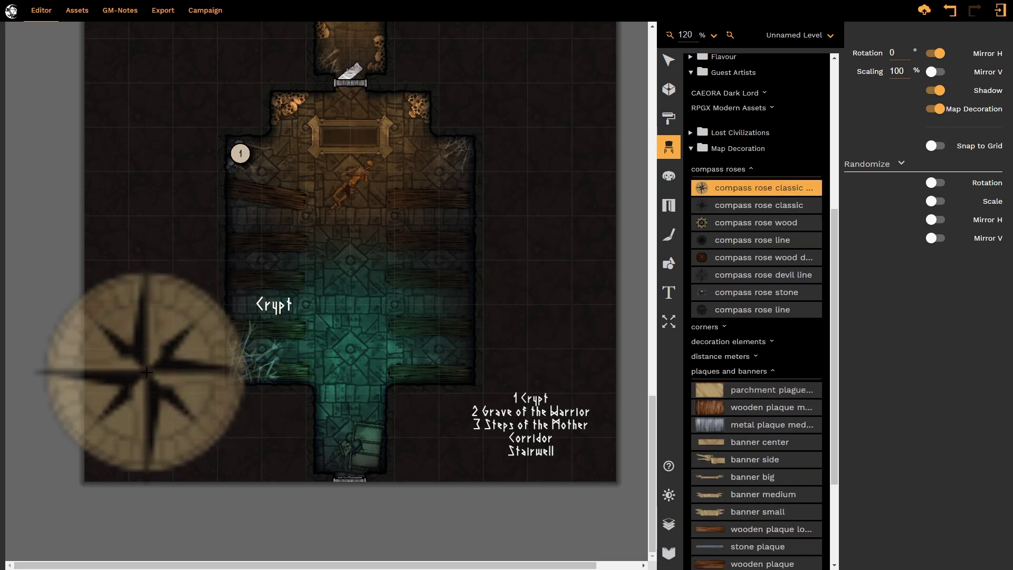
click(739, 224)
Stamp a wood compass rose, rotated 15° at 45% scale, left of the Crypt
scroll(167, 396, down, 3)
scroll(165, 396, up, 2)
scroll(164, 396, down, 3)
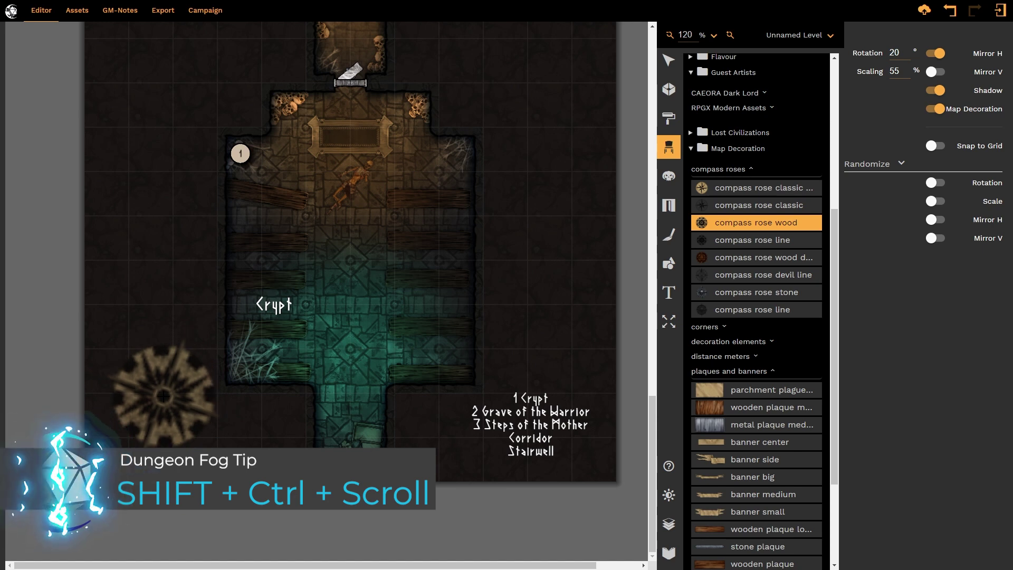
scroll(164, 396, down, 2)
scroll(164, 395, up, 2)
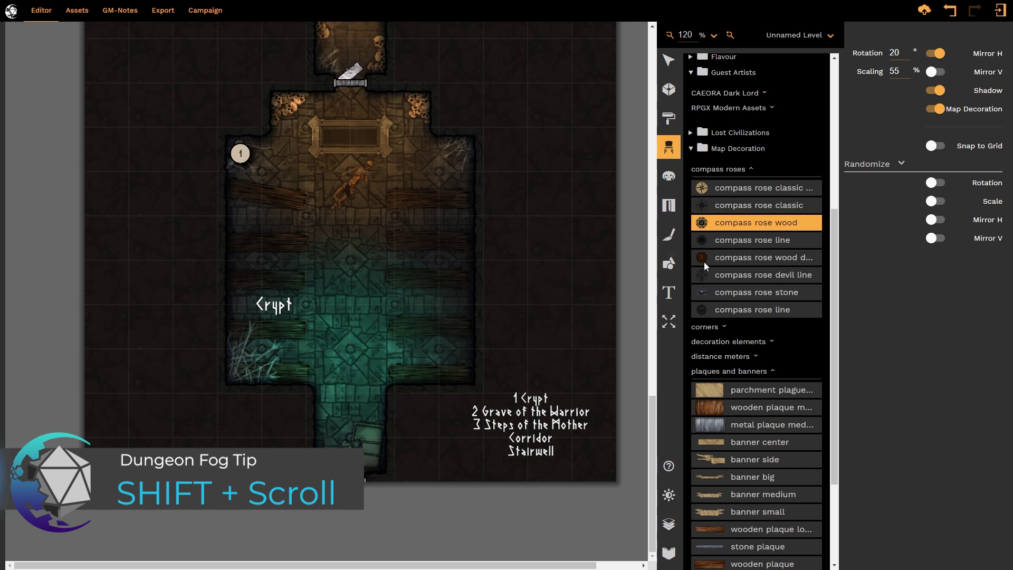
click(728, 258)
scroll(164, 367, down, 3)
scroll(164, 367, down, 8)
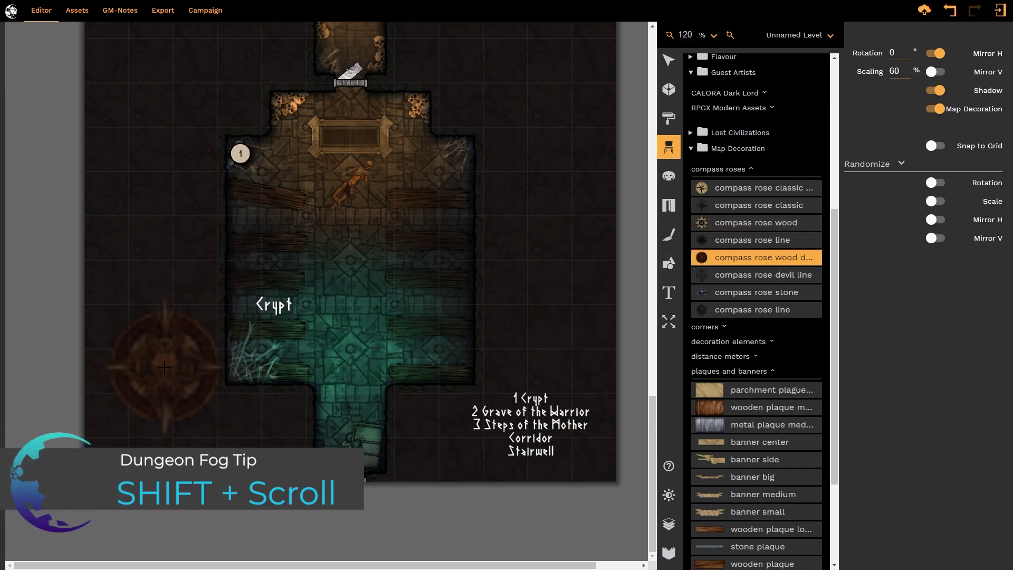
scroll(161, 377, up, 1)
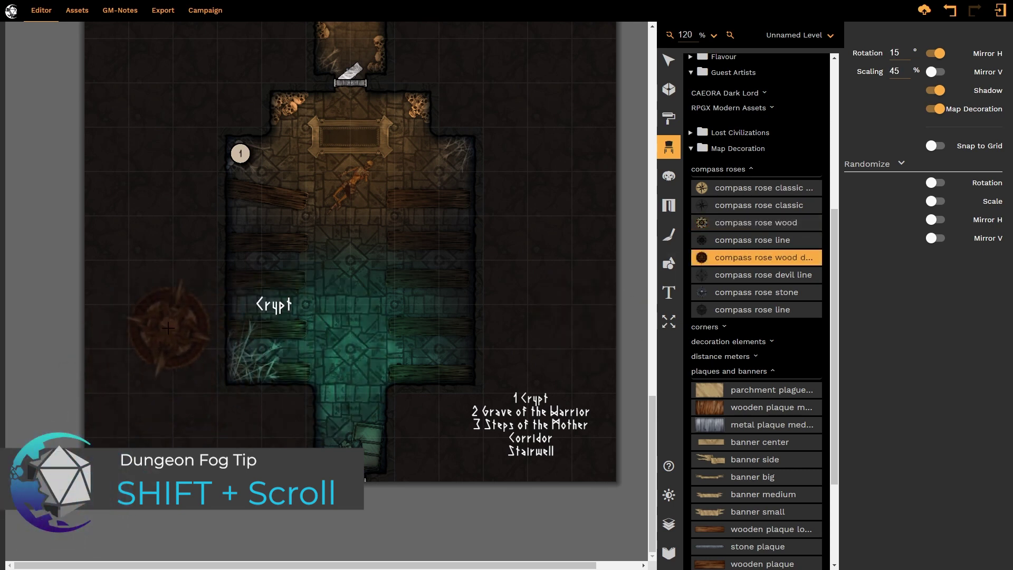
click(160, 264)
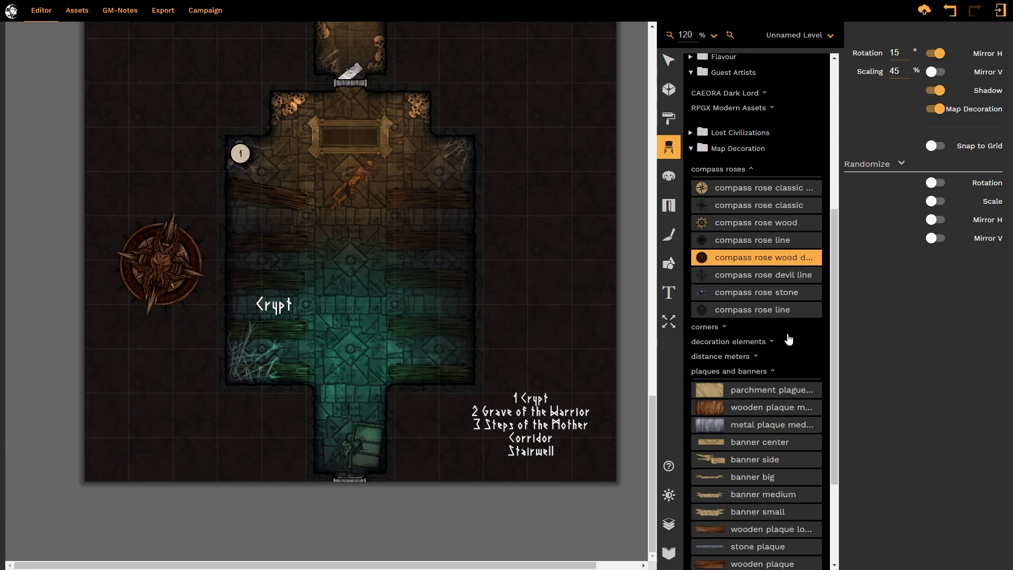
Try a ripped corner at the map's top-left, then undo it
click(721, 328)
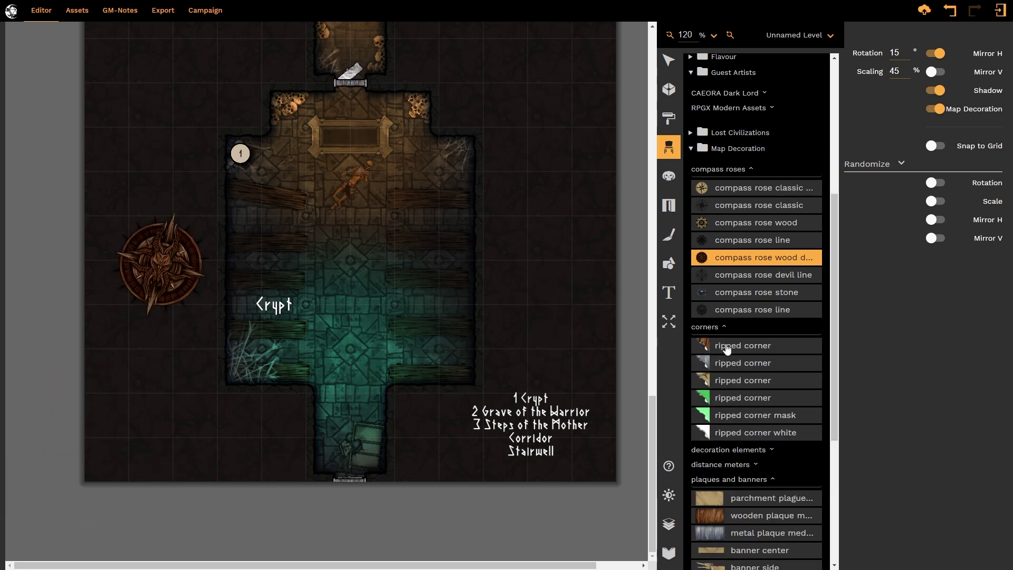
click(739, 346)
scroll(515, 300, up, 2)
scroll(515, 300, up, 10)
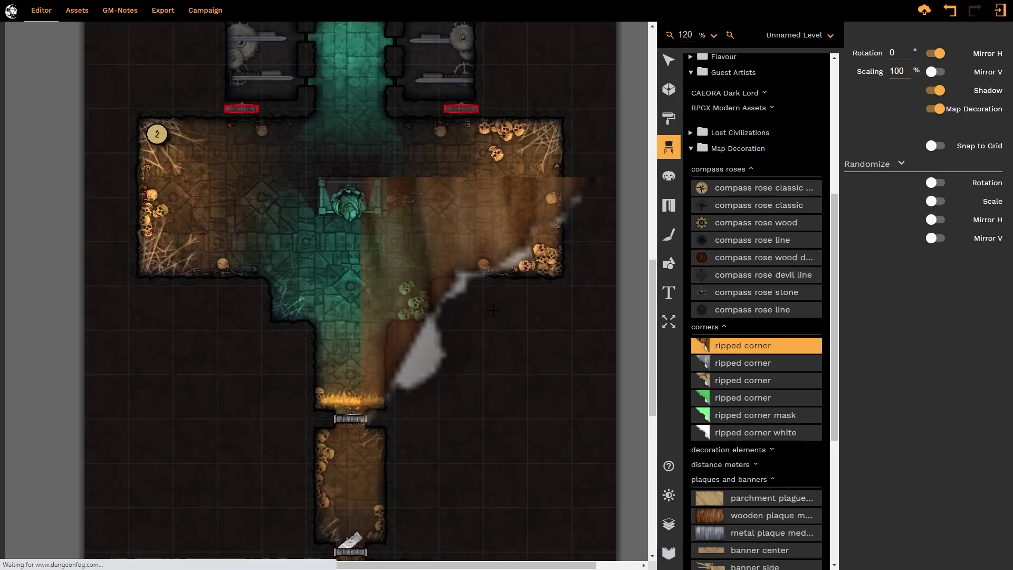
scroll(316, 323, up, 5)
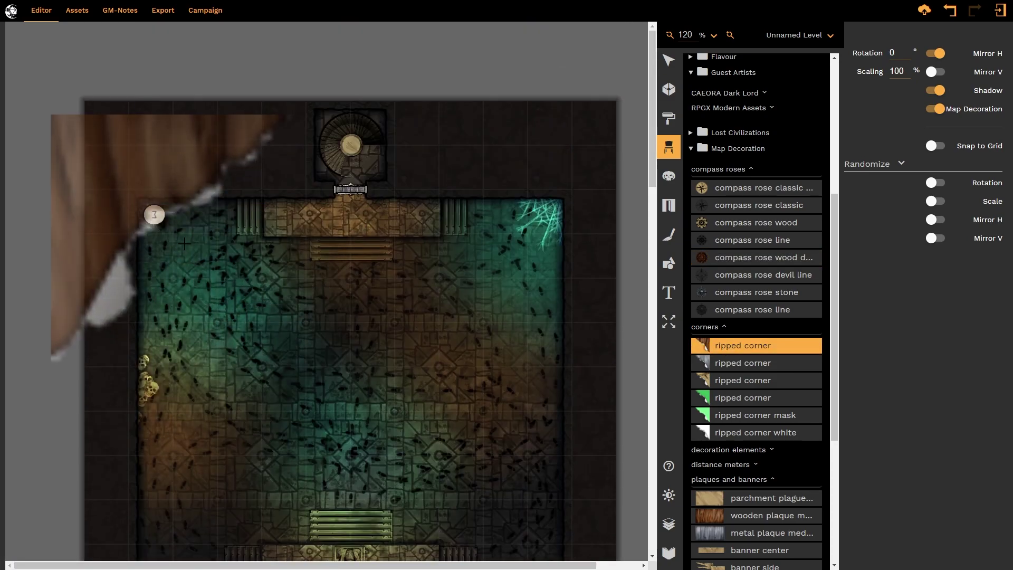
scroll(174, 195, up, 1)
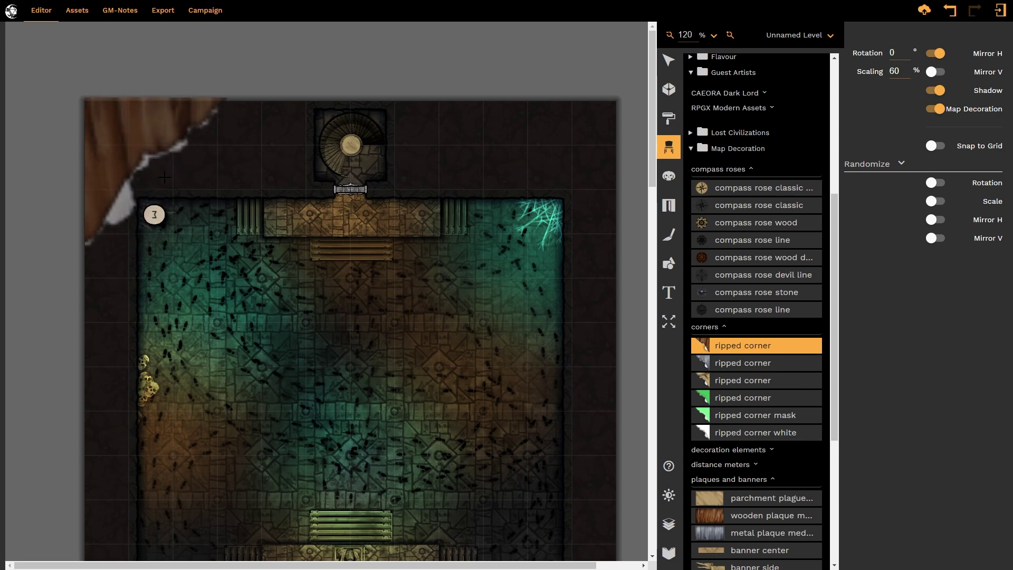
click(164, 178)
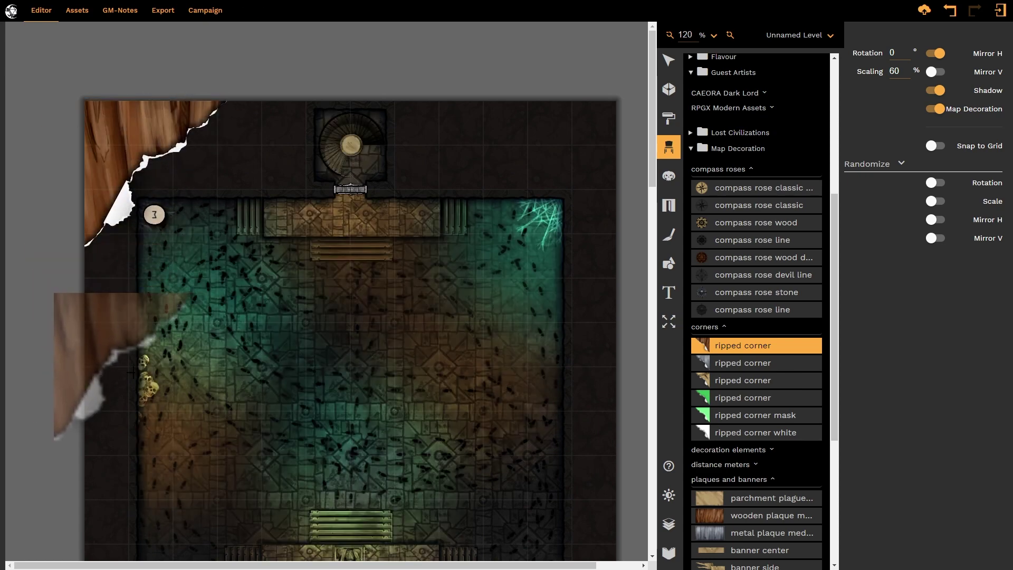
key(ctrl+z)
Try a corner decoration element at the map's top-right, then undo it
scroll(559, 401, down, 3)
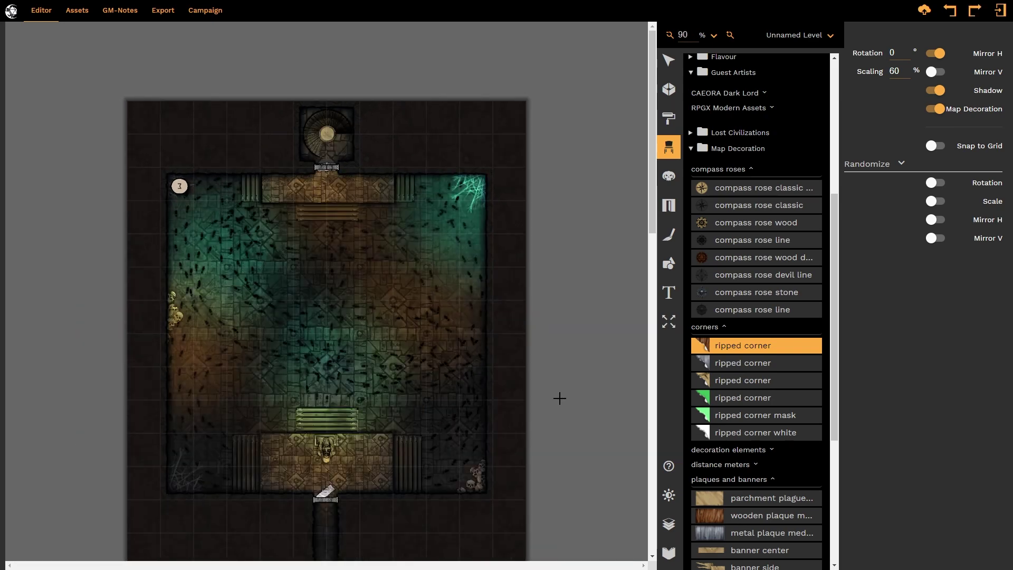
scroll(733, 382, down, 3)
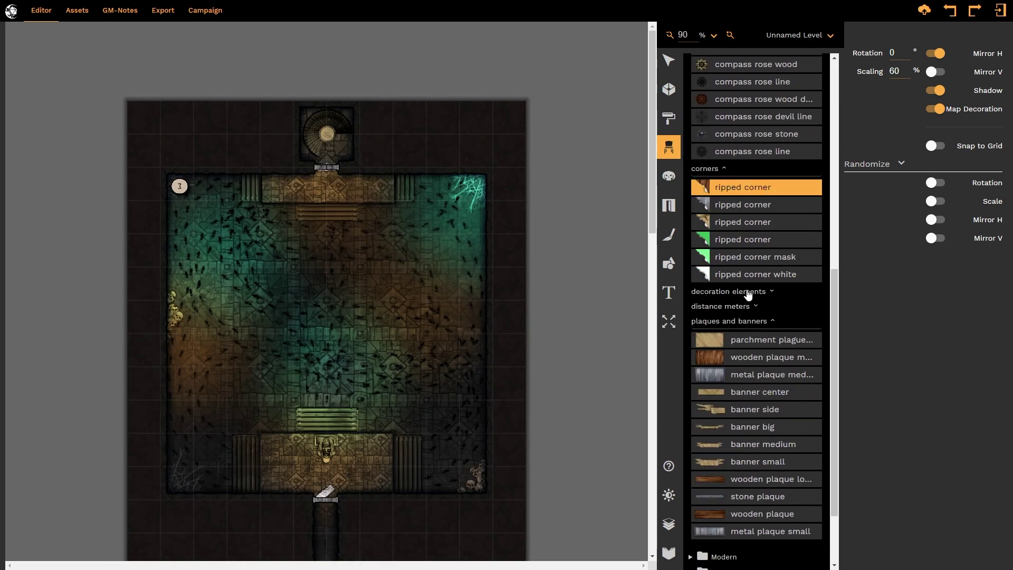
click(748, 292)
click(722, 346)
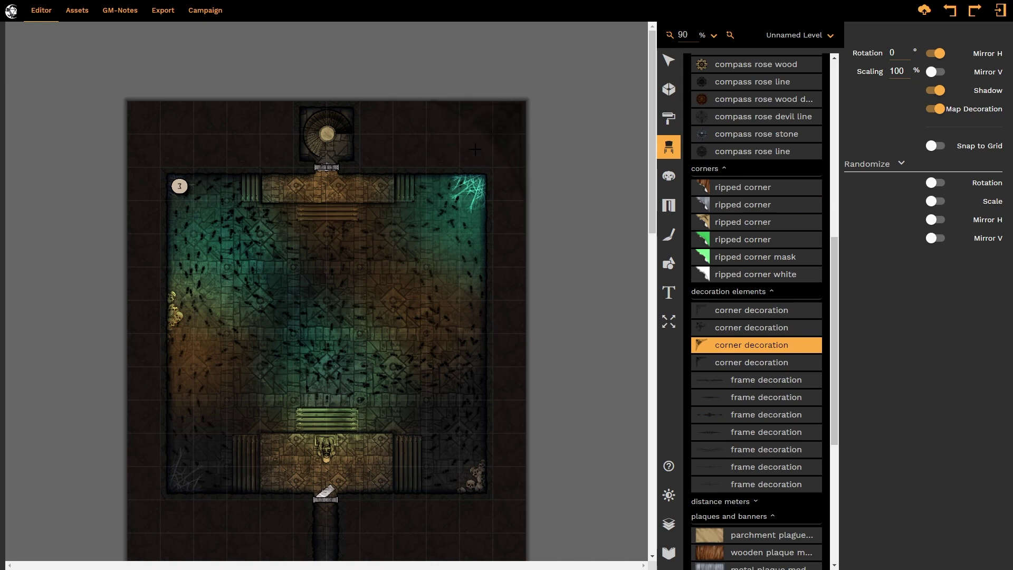
click(476, 148)
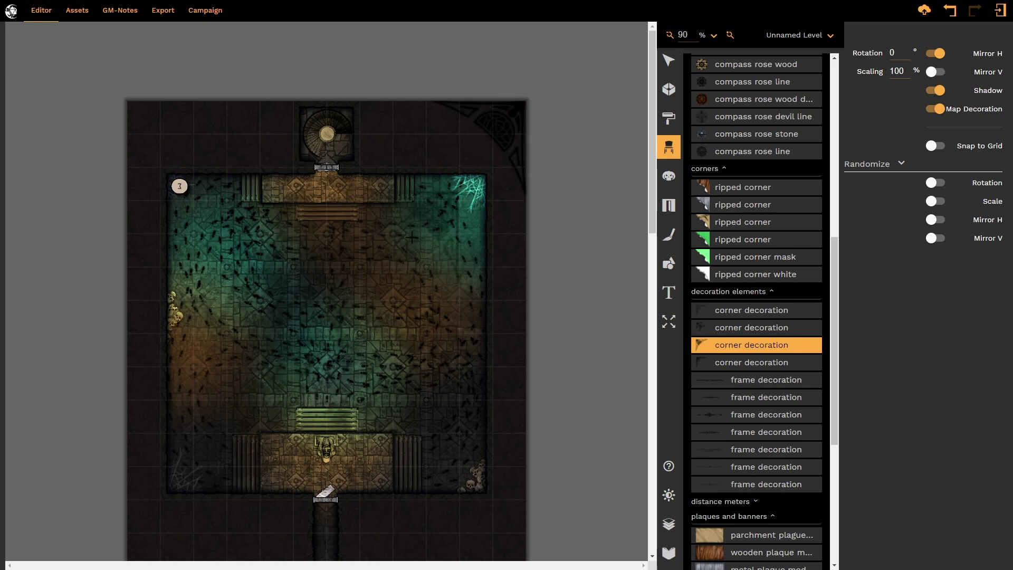
key(ctrl+z)
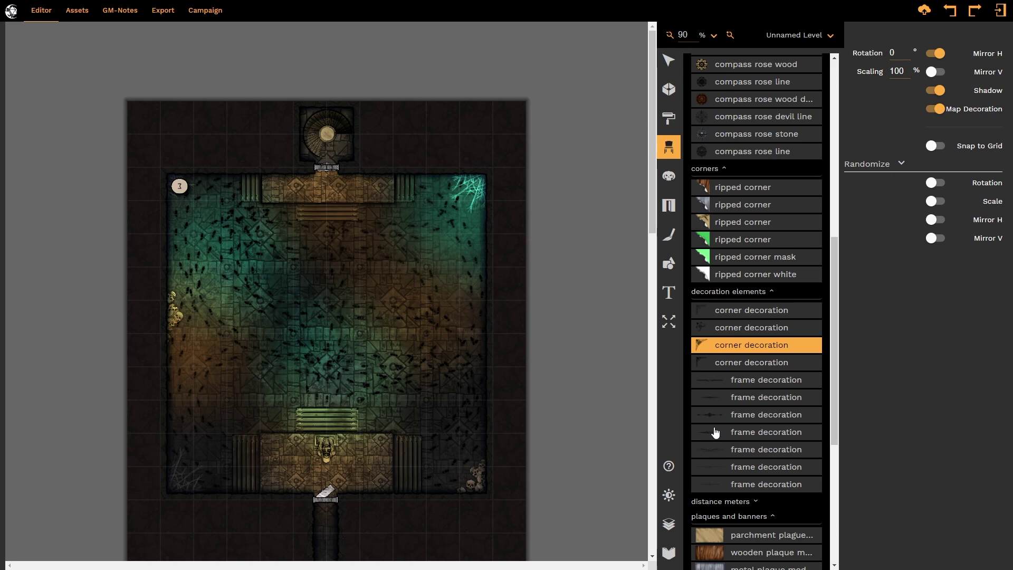
Pick a frame decoration and browse down to expand the distance-meter assets
click(715, 433)
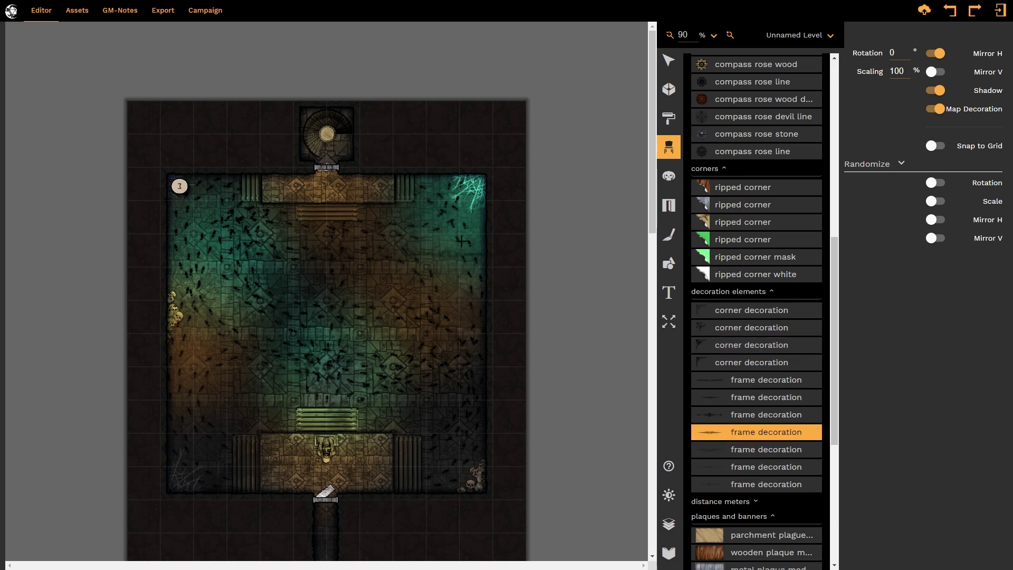
scroll(473, 233, down, 1)
scroll(352, 241, down, 3)
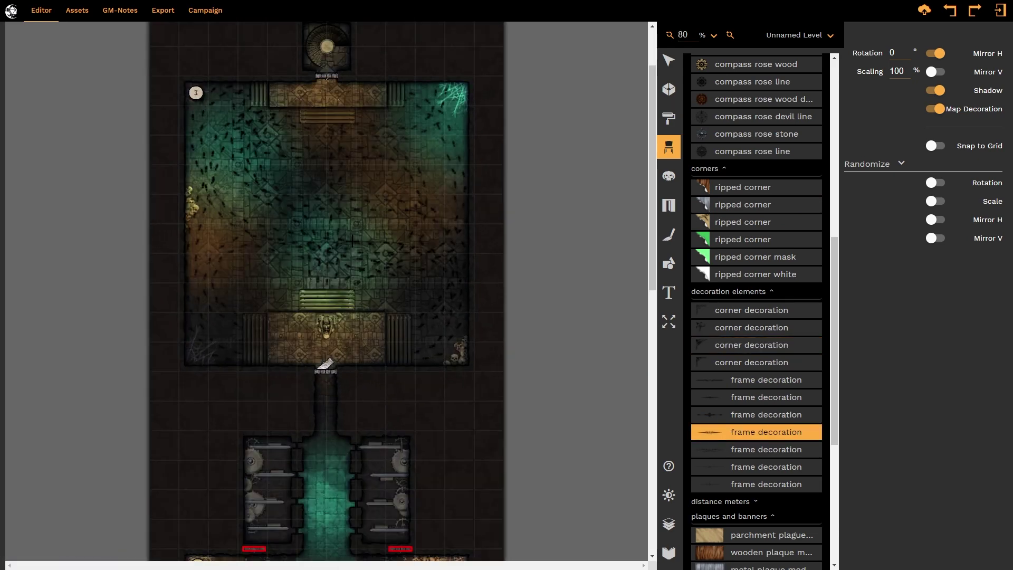
scroll(352, 241, up, 1)
drag(649, 173, 633, 427)
scroll(384, 426, up, 1)
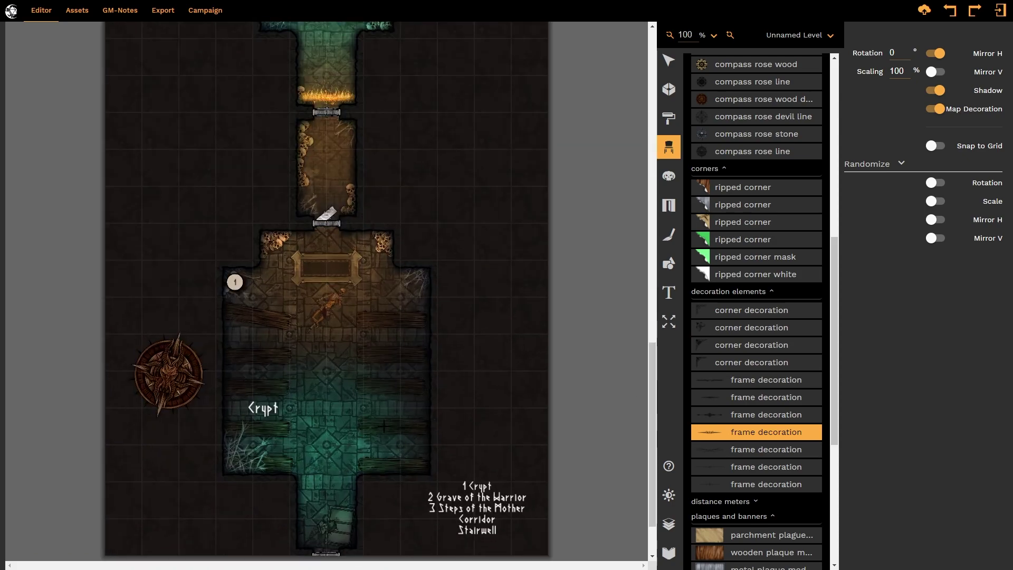
scroll(729, 387, down, 3)
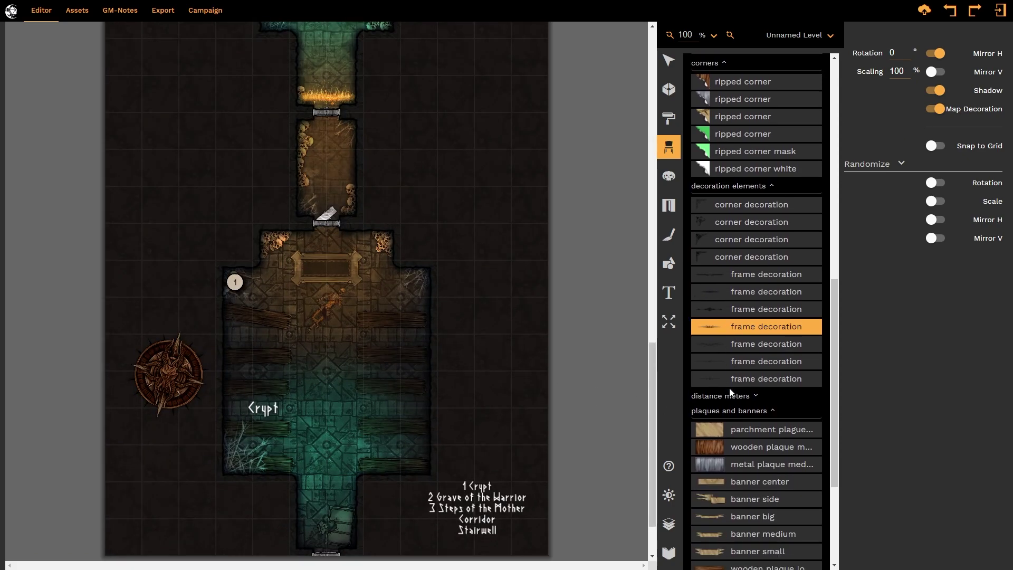
click(731, 396)
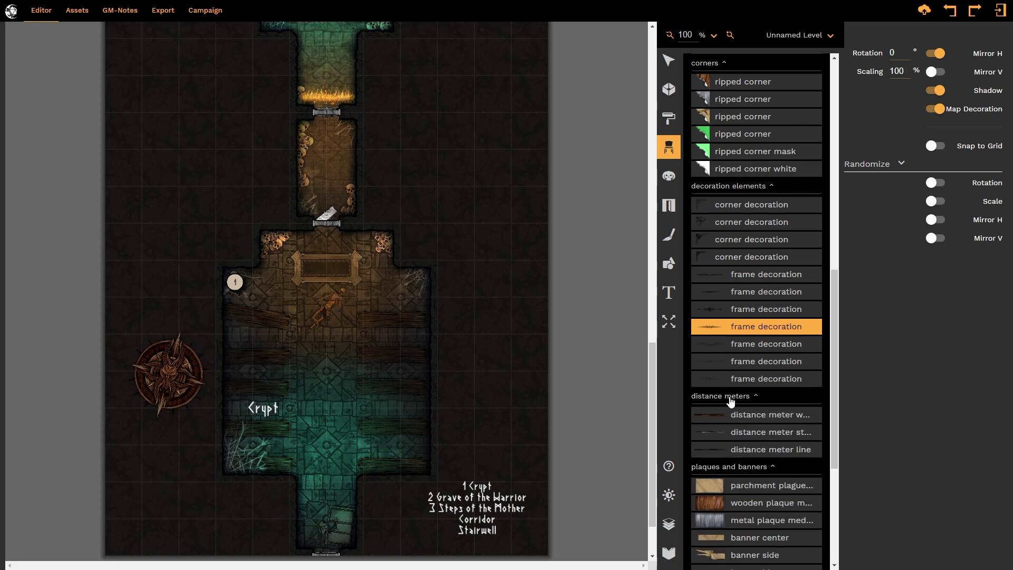
click(721, 415)
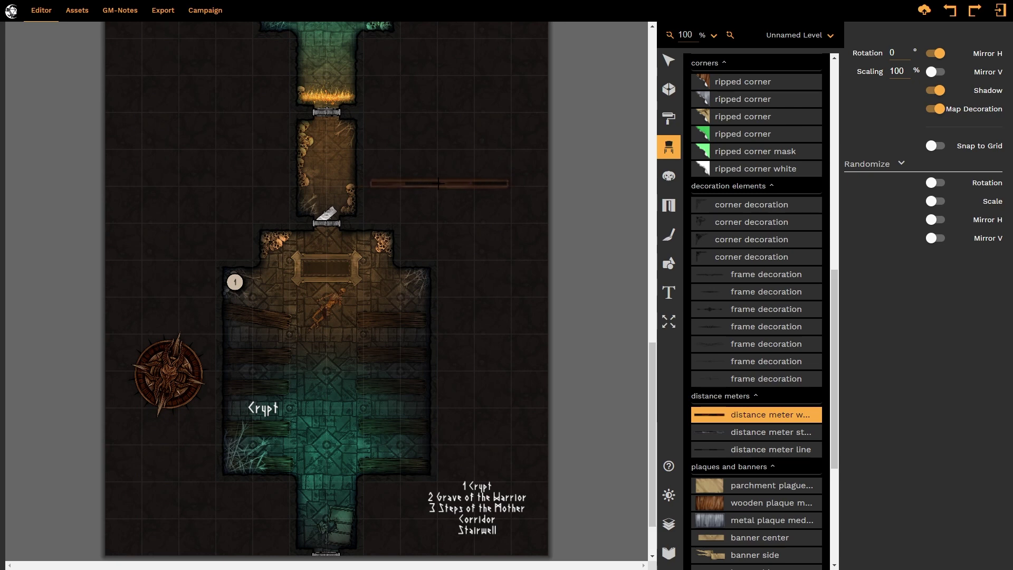
scroll(439, 183, up, 1)
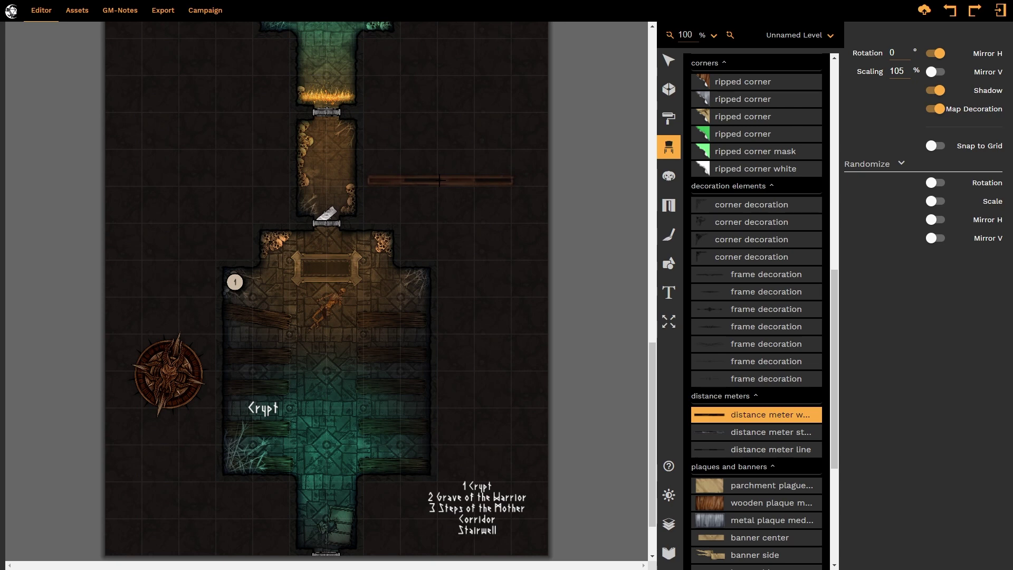
scroll(764, 331, down, 5)
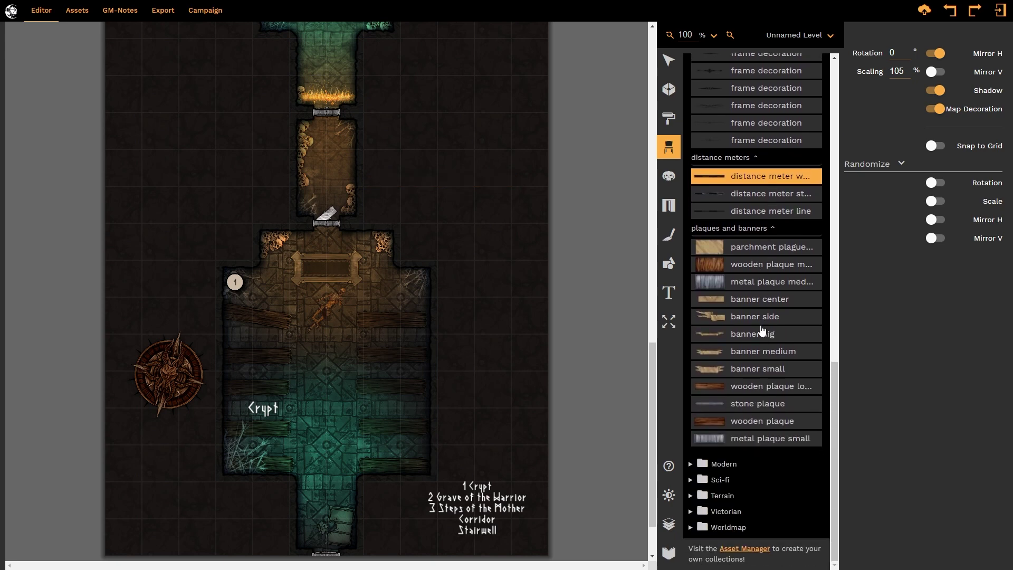
Place the parchment plaque, rotated 90° at 60%, right of the Crypt room
click(741, 249)
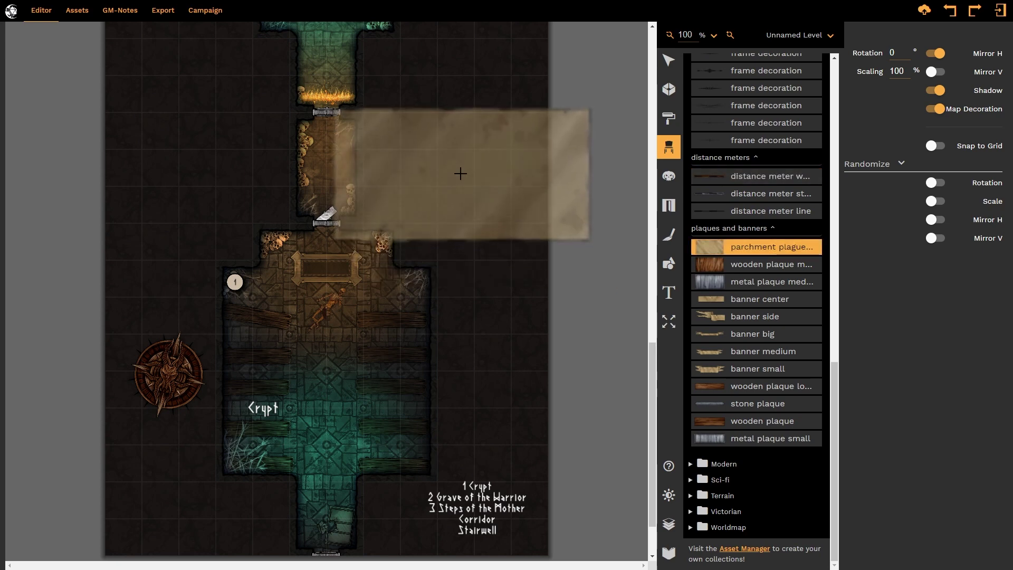
scroll(463, 178, down, 19)
scroll(460, 174, up, 1)
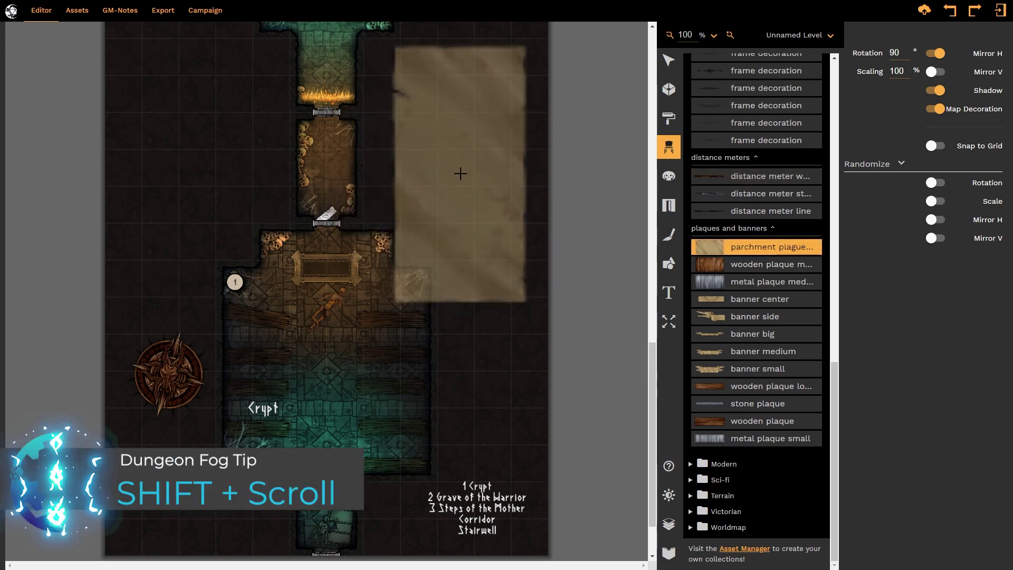
scroll(460, 174, down, 8)
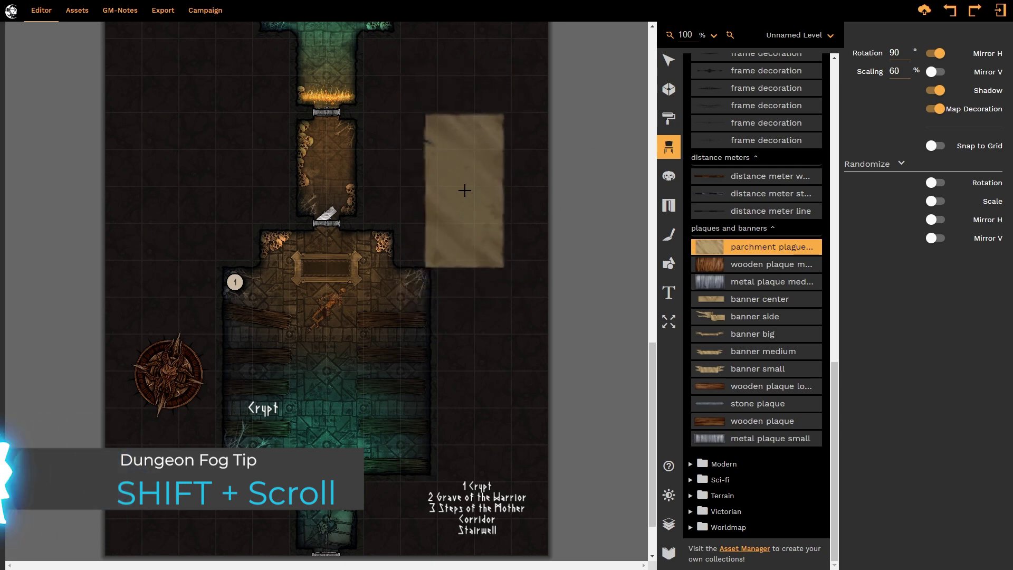
scroll(483, 295, down, 3)
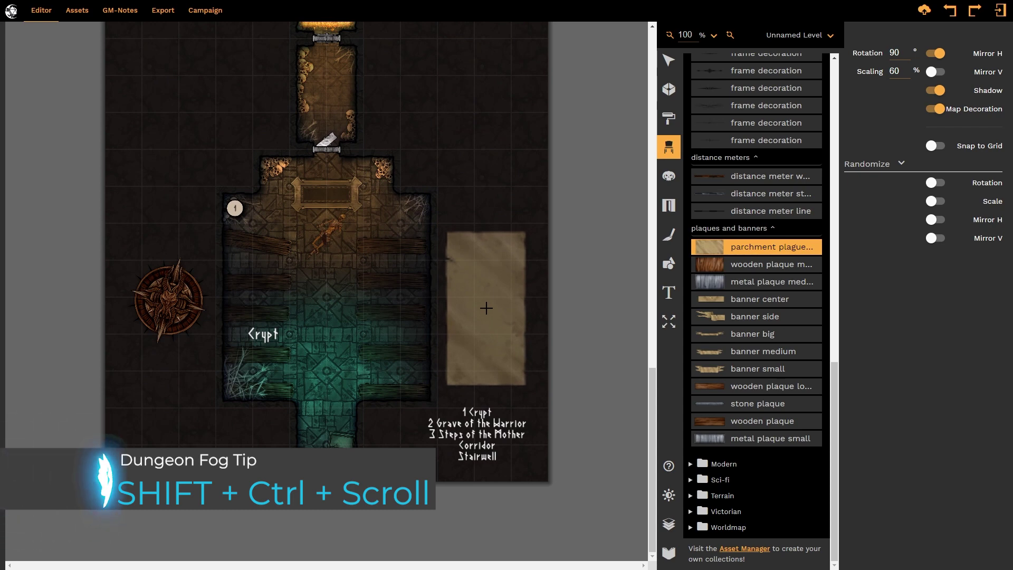
click(487, 308)
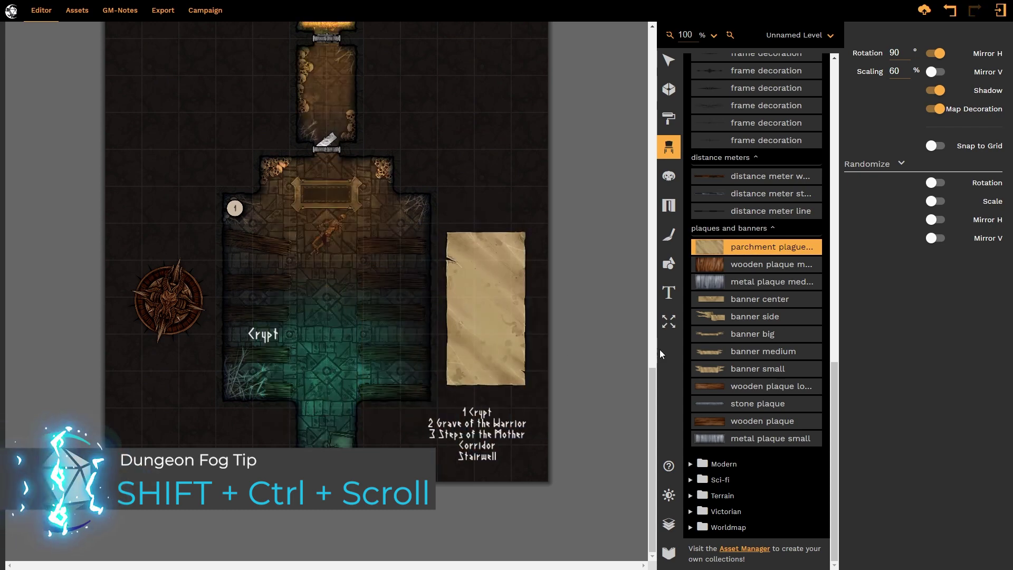
Place a small banner at 70% scale over the Crypt label
click(712, 371)
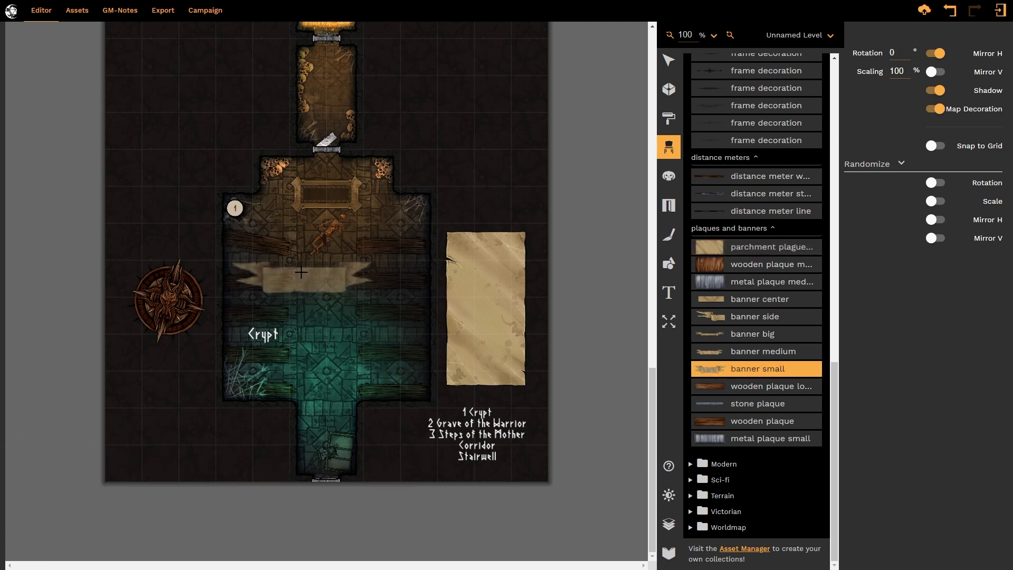
scroll(301, 272, down, 3)
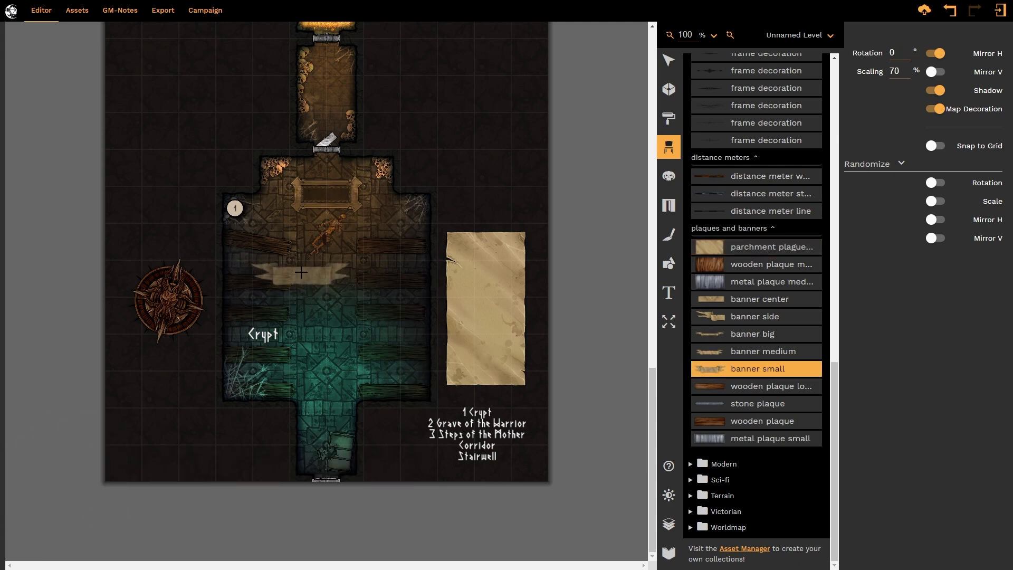
click(262, 334)
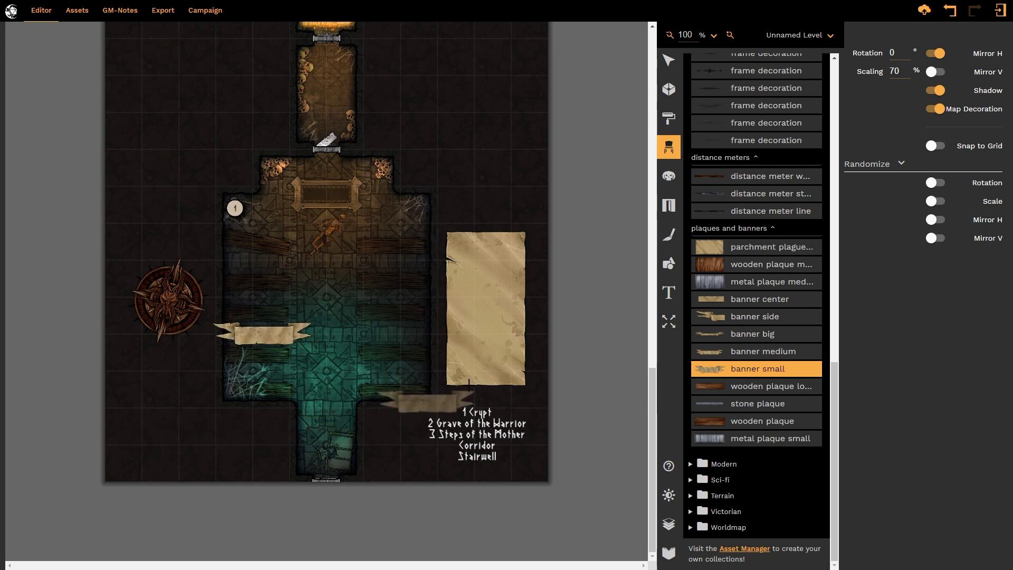
Select the small banner and move the Unnamed layer above banner small
click(670, 60)
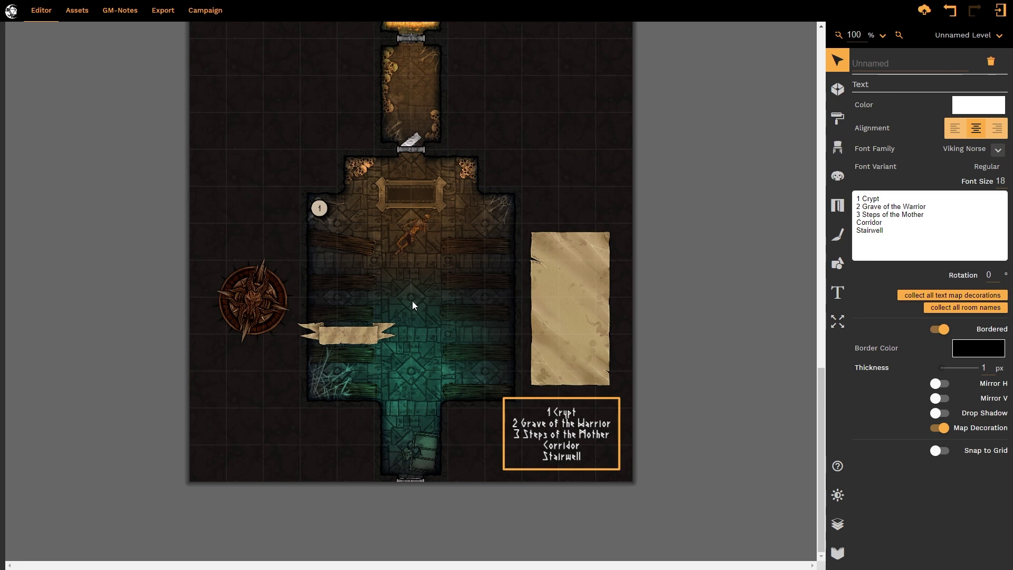
click(374, 331)
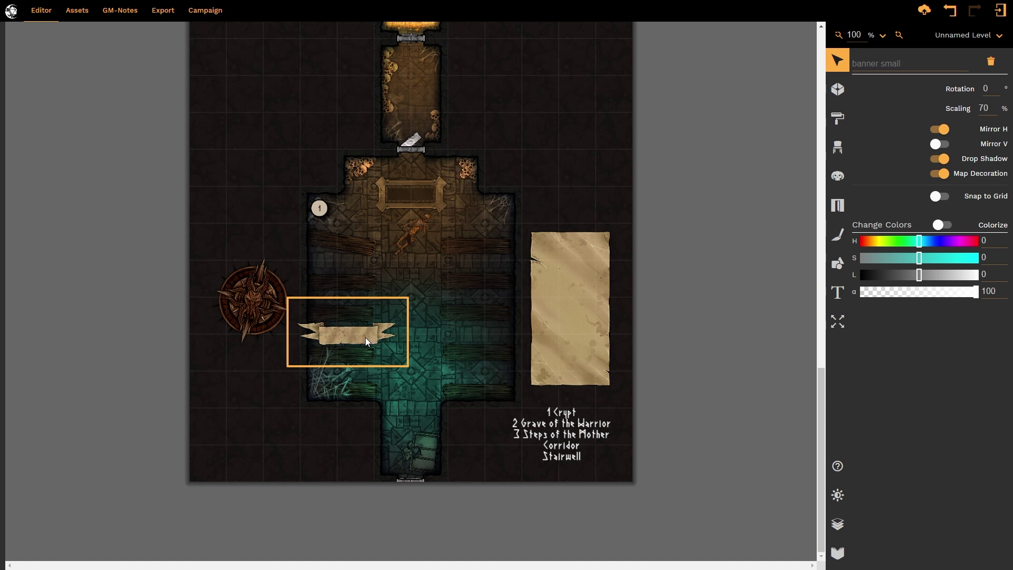
click(830, 522)
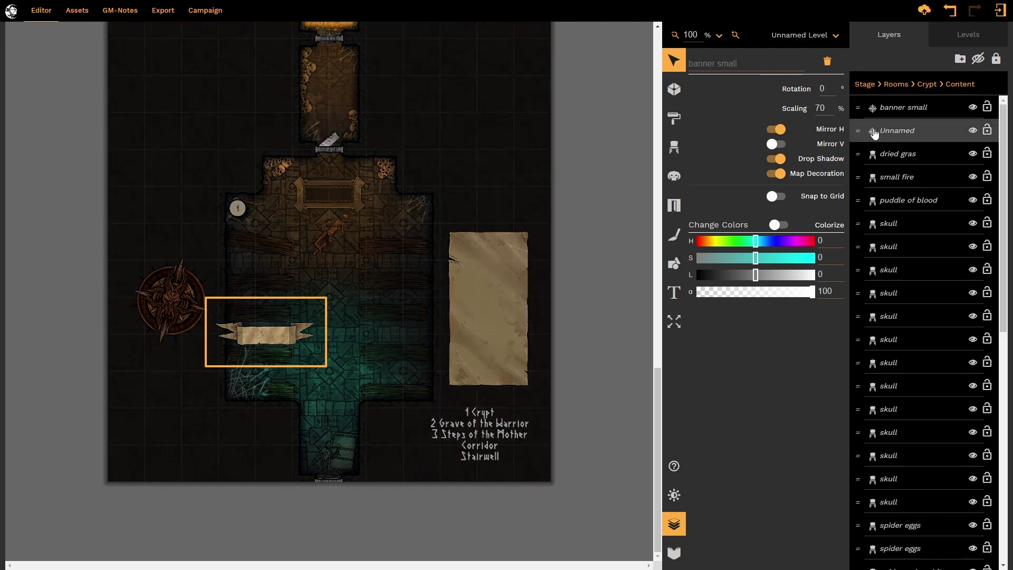
drag(874, 135, 863, 100)
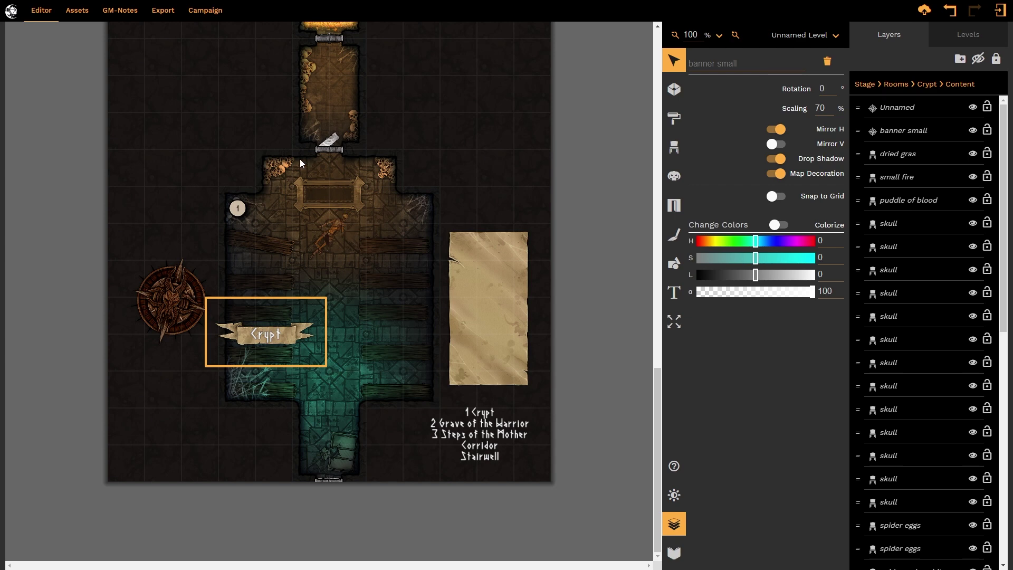
Move the room list up onto the parchment and bring it in front of the plaque
click(482, 444)
drag(481, 444, 515, 270)
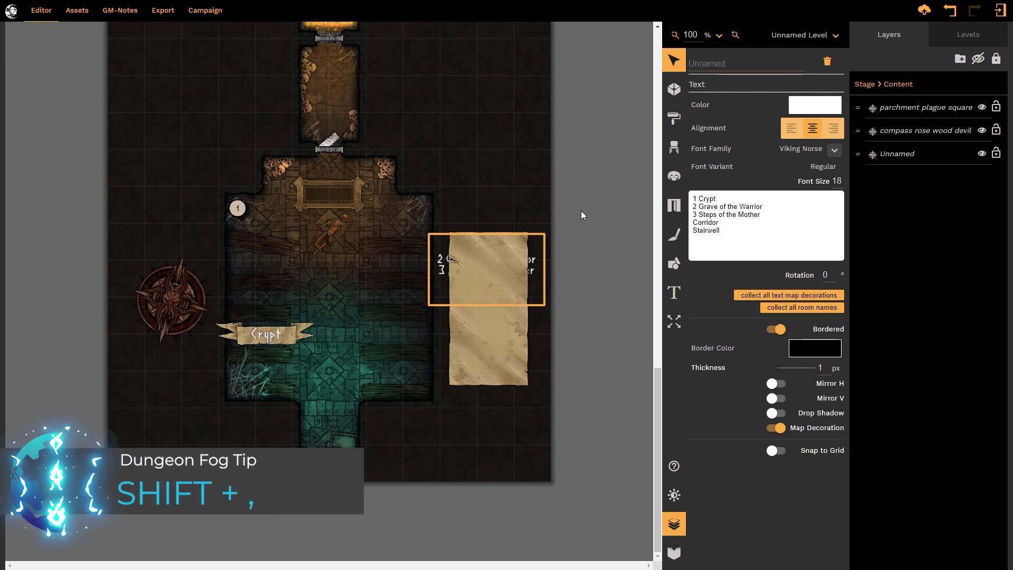
key(shift+comma)
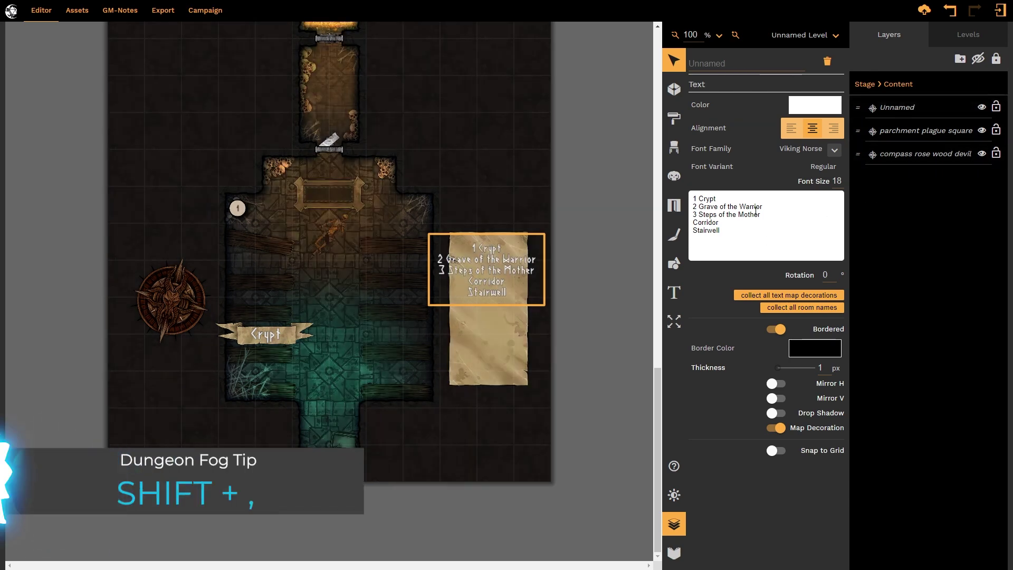
click(581, 205)
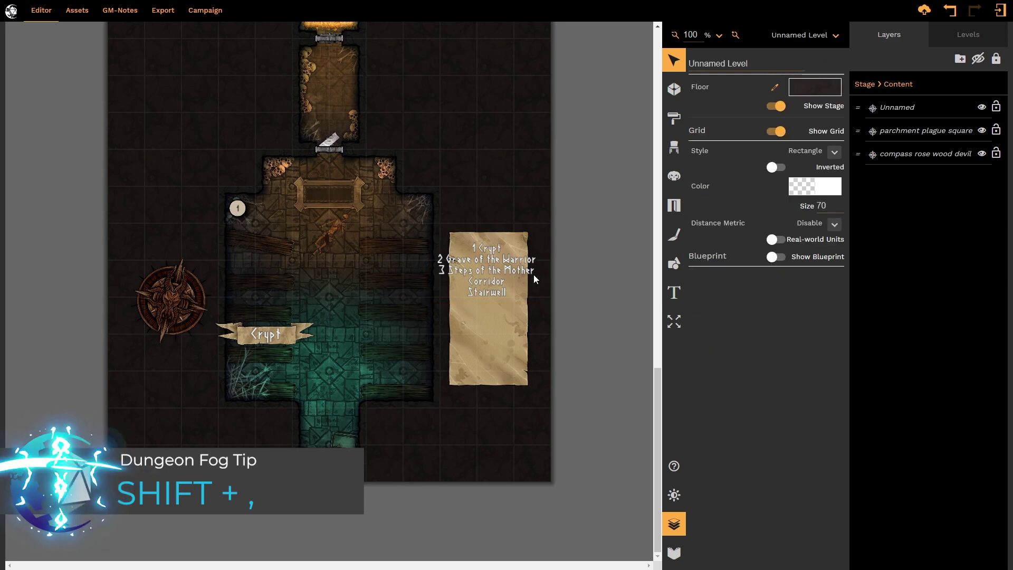
scroll(536, 275, up, 2)
scroll(536, 274, up, 4)
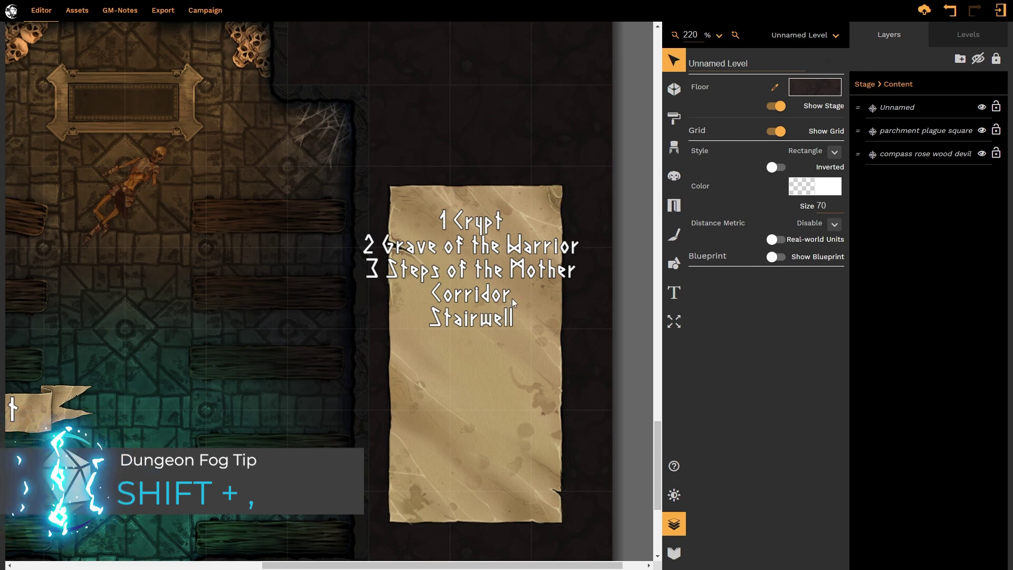
Scale the parchment plaque up slightly
click(523, 271)
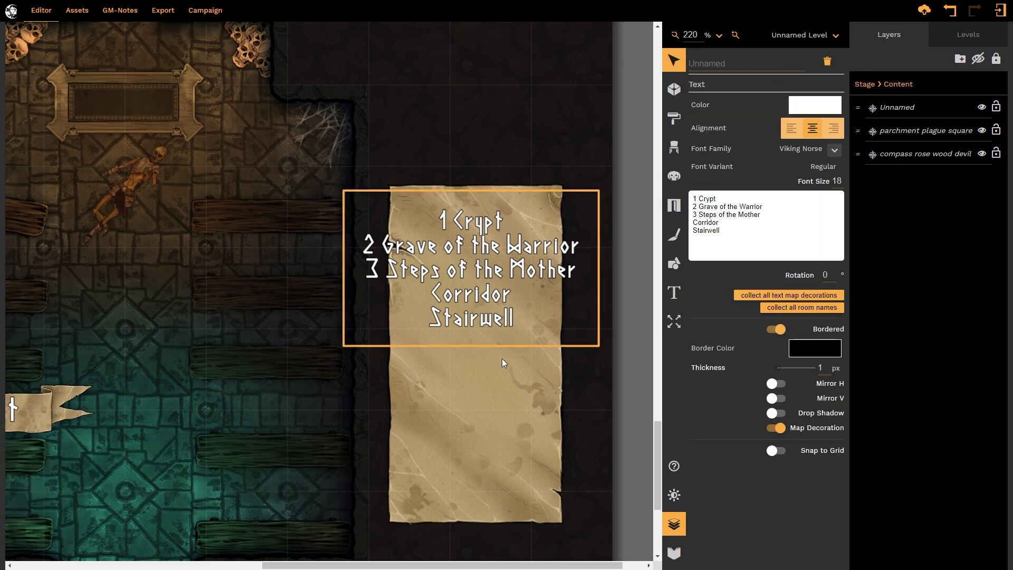
click(506, 392)
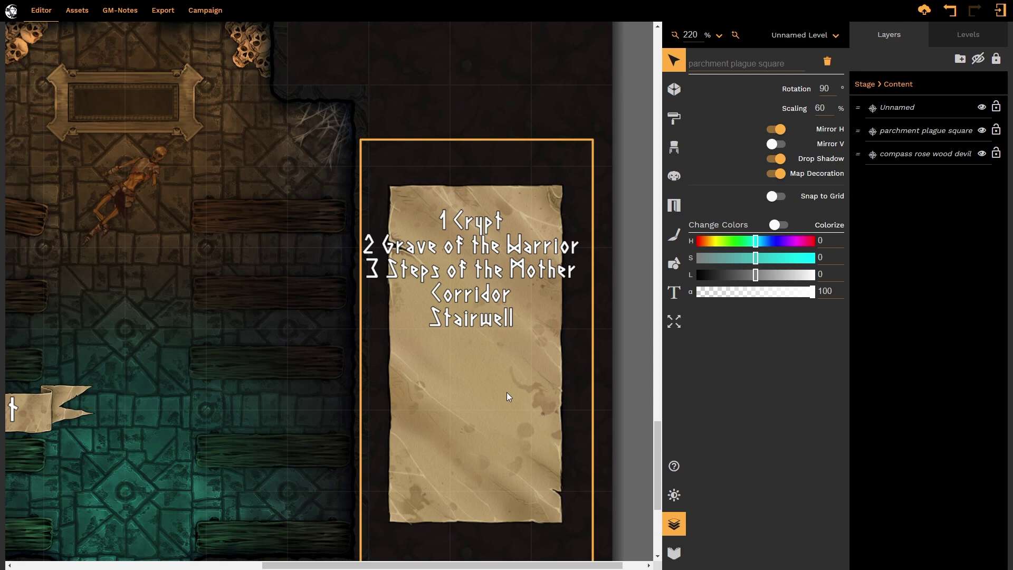
scroll(507, 392, up, 1)
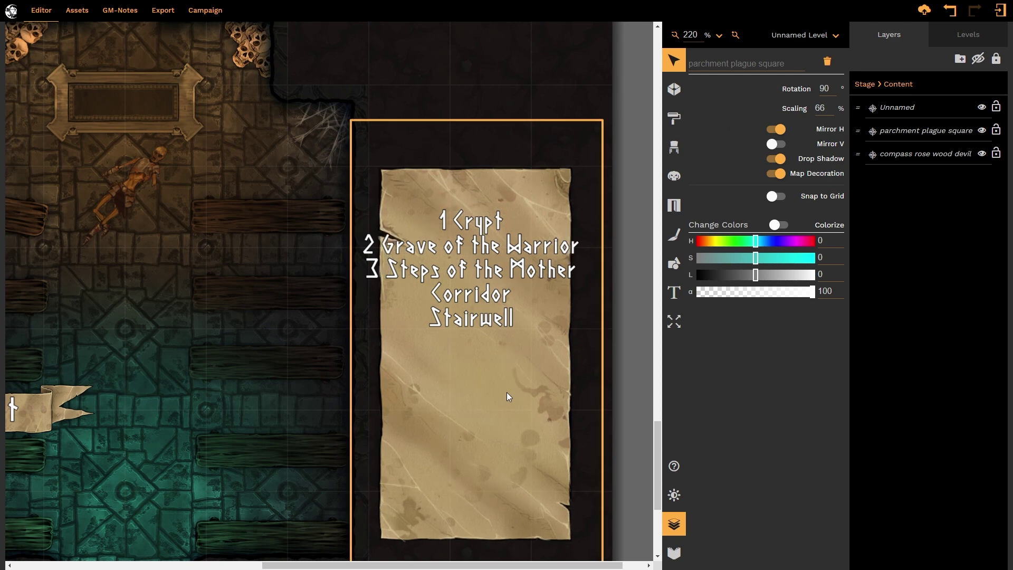
scroll(506, 391, up, 2)
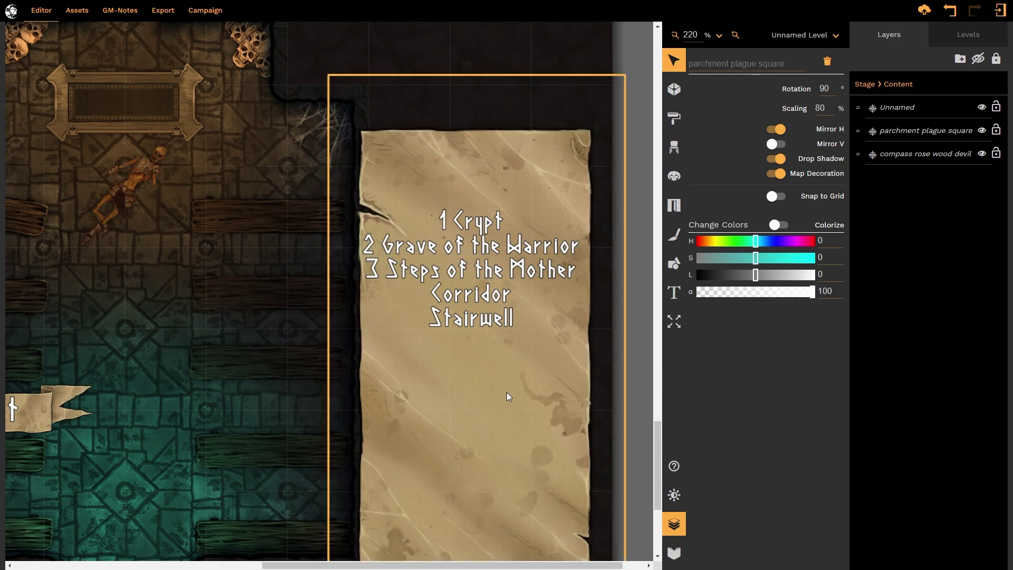
scroll(506, 391, down, 1)
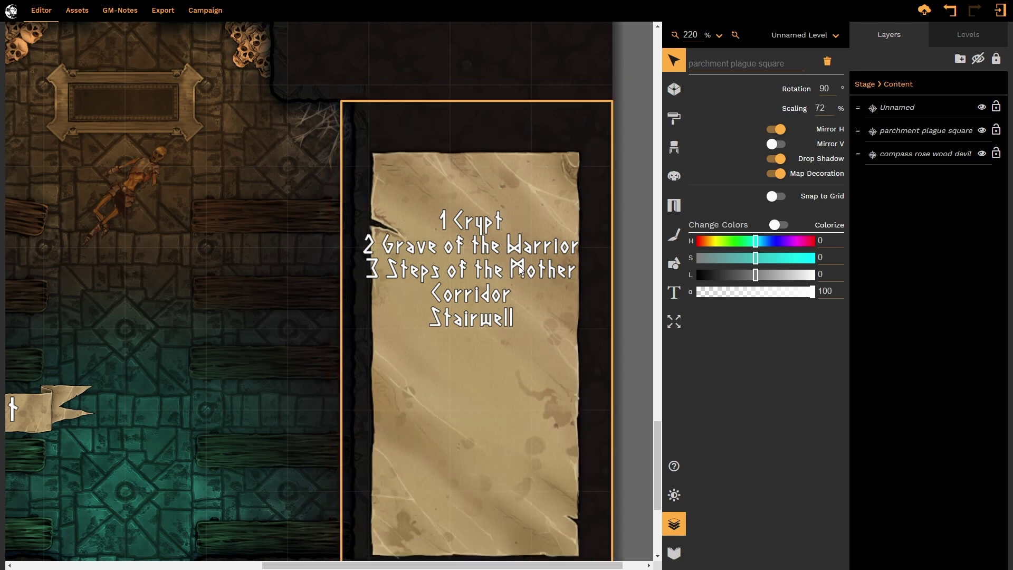
Set the legend to font size 14 and delete the Corridor and Stairwell lines
click(563, 296)
click(839, 181)
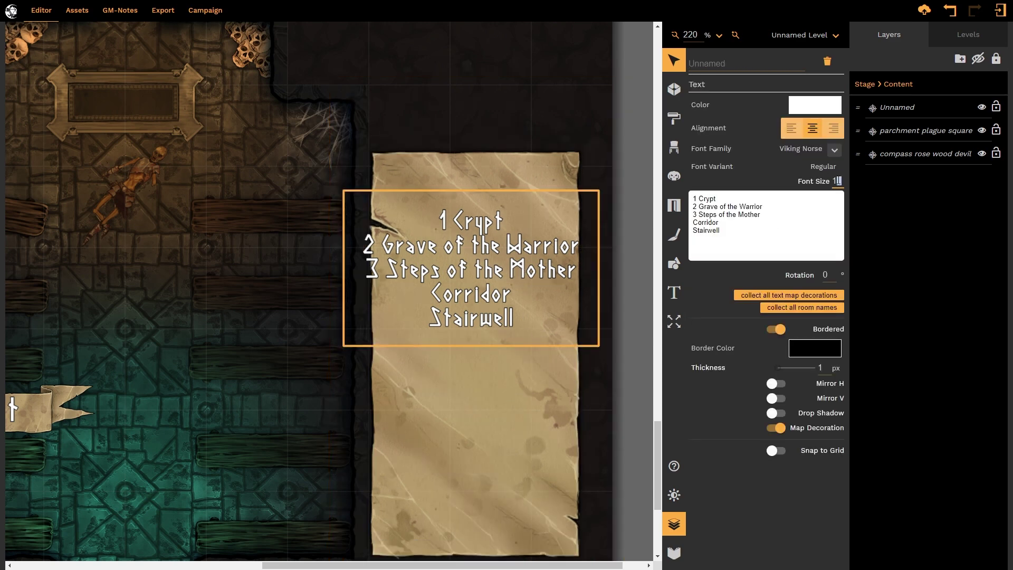
text(4)
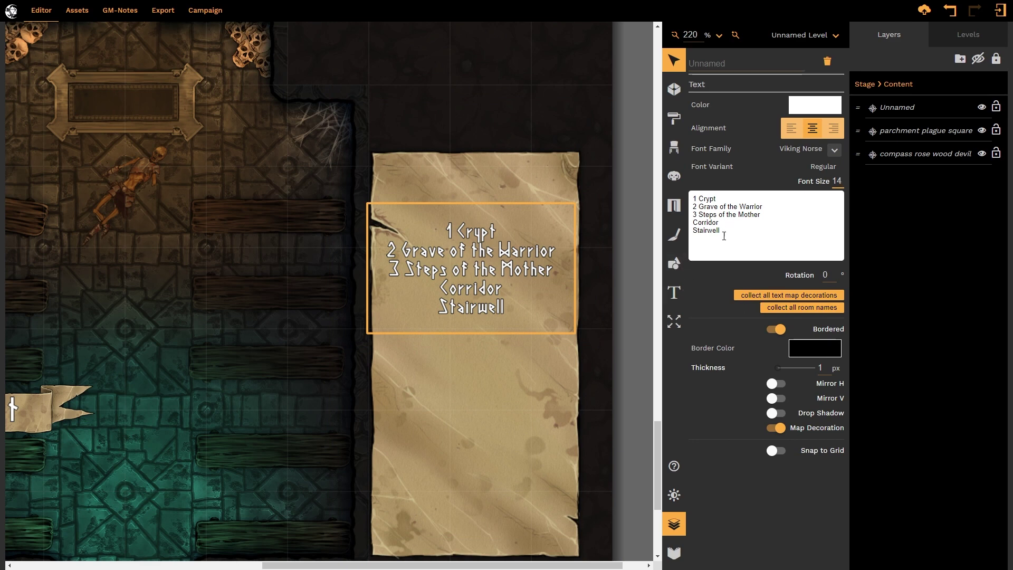
drag(722, 232, 679, 227)
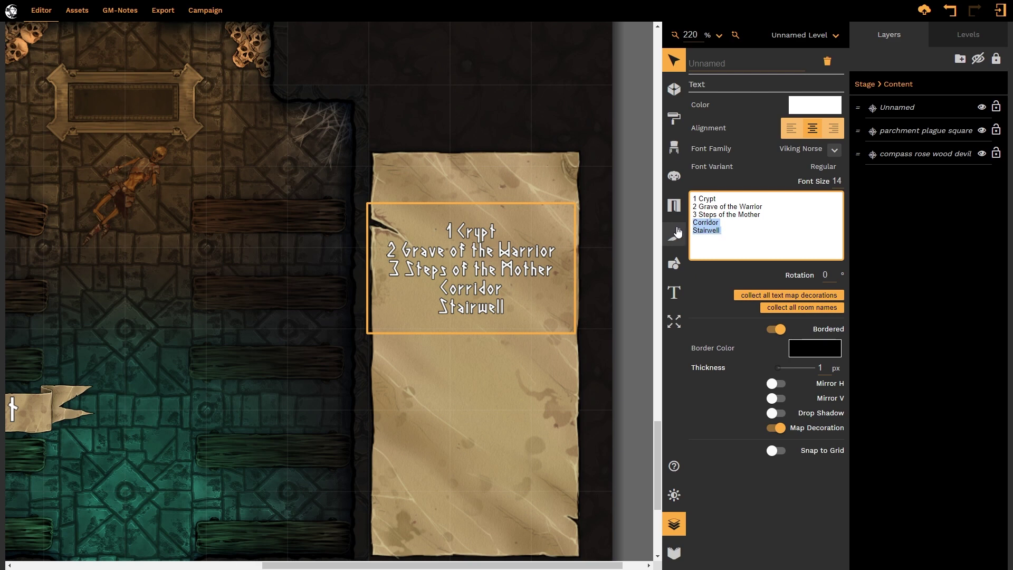
key(BackSpace)
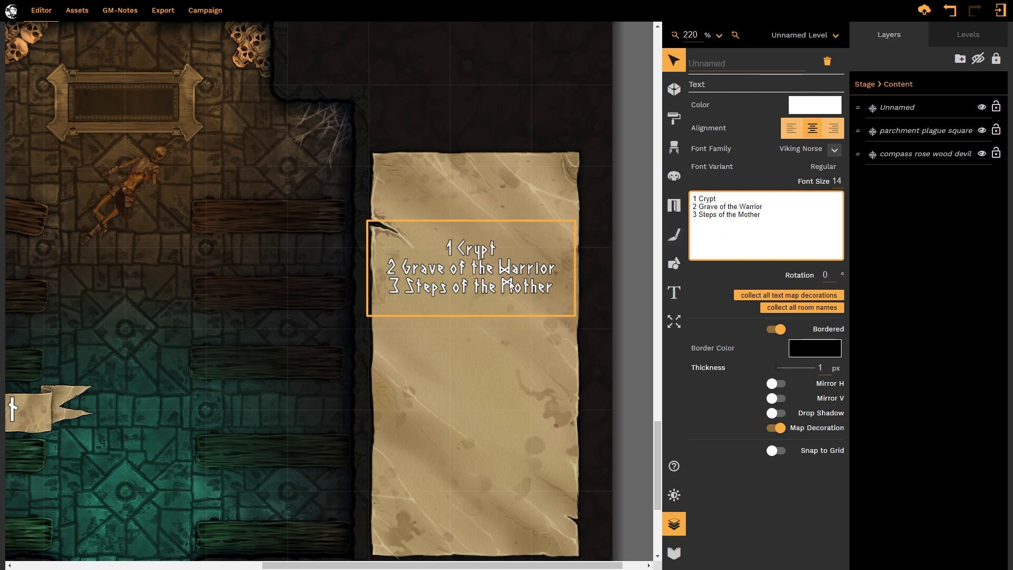
click(805, 107)
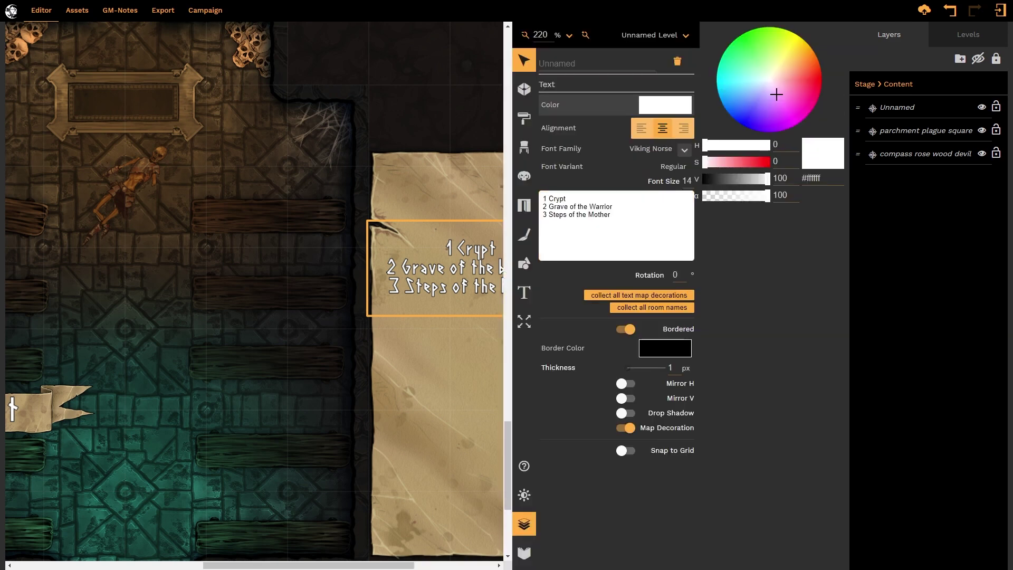
Colour the legend text dark brown #422513 and switch off its border
click(803, 80)
click(816, 60)
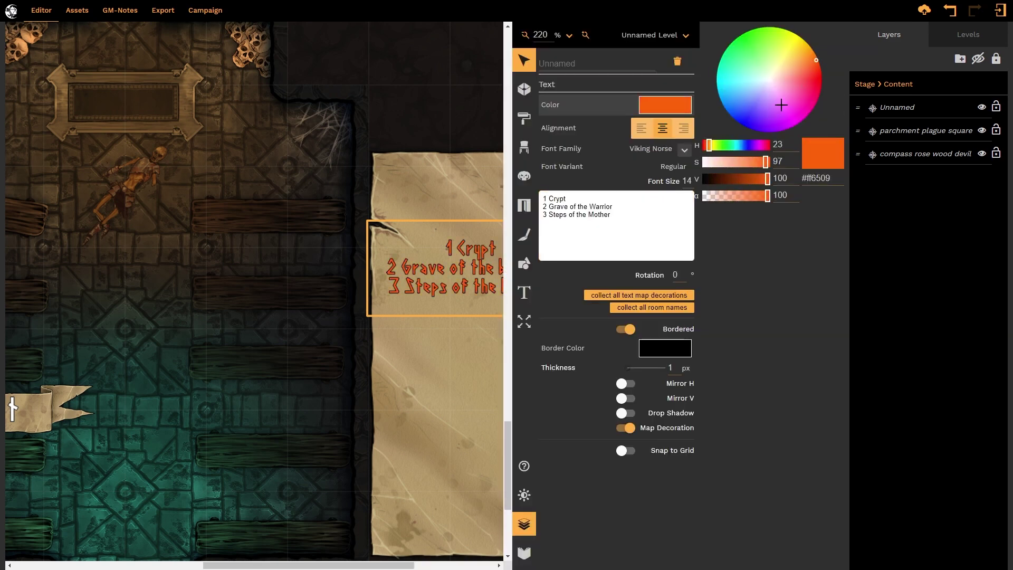
mouse_move(733, 182)
mouse_down()
mouse_move(726, 164)
mouse_move(750, 165)
mouse_up()
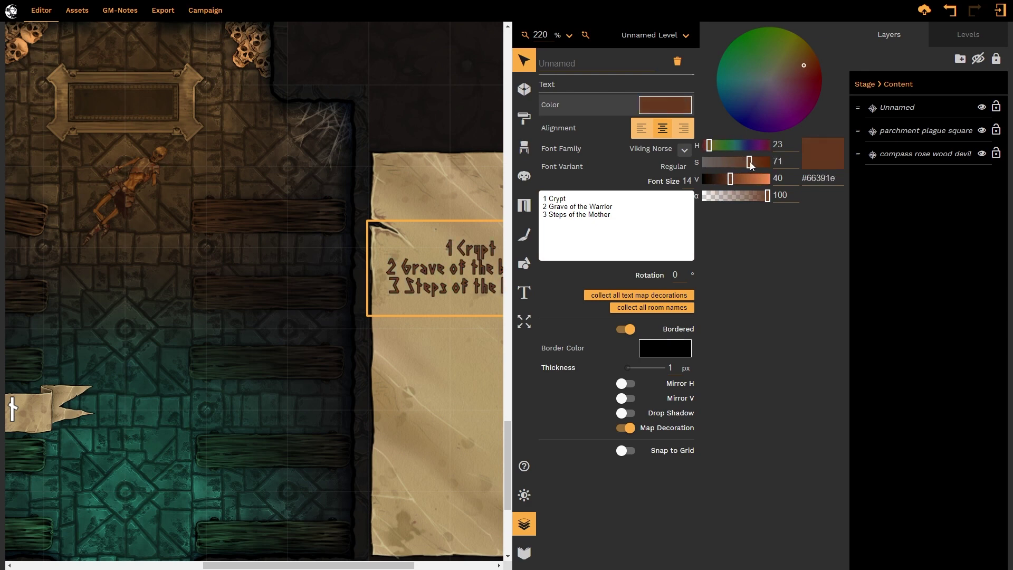
click(622, 330)
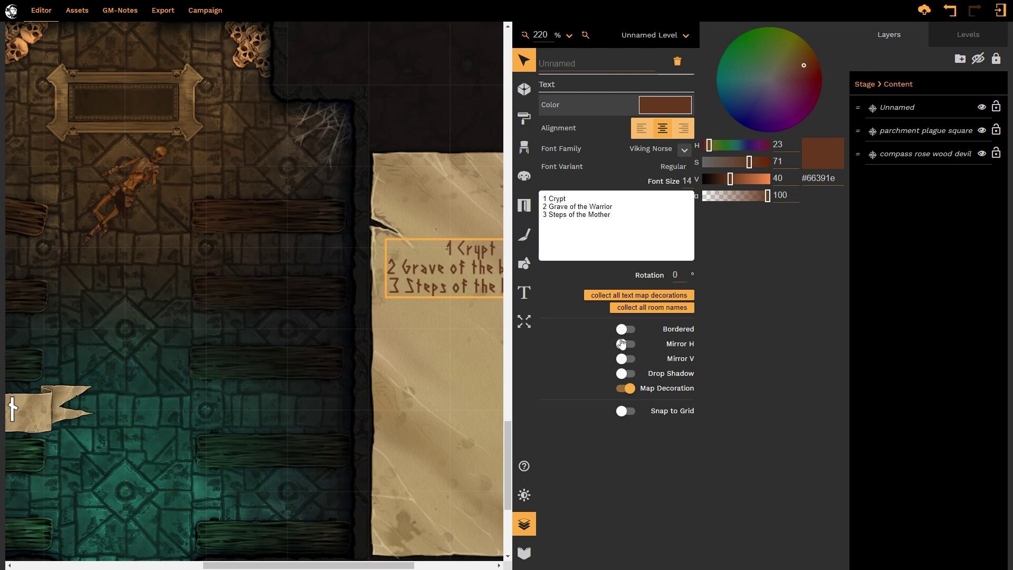
click(725, 180)
drag(725, 180, 722, 180)
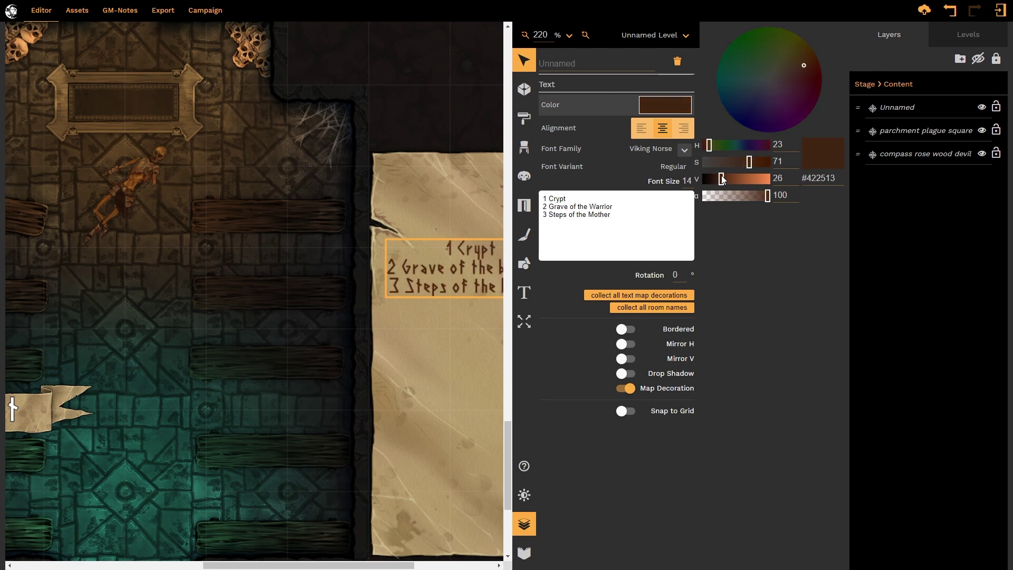
Try the Black Ops One, Calligraffitti and Celtic Druid fonts on the legend
click(684, 150)
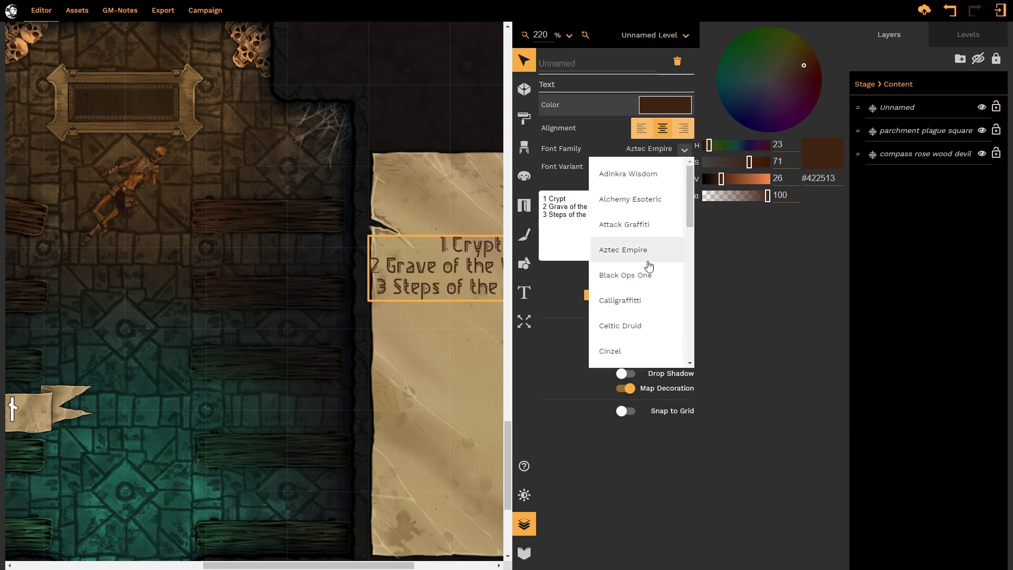
click(646, 273)
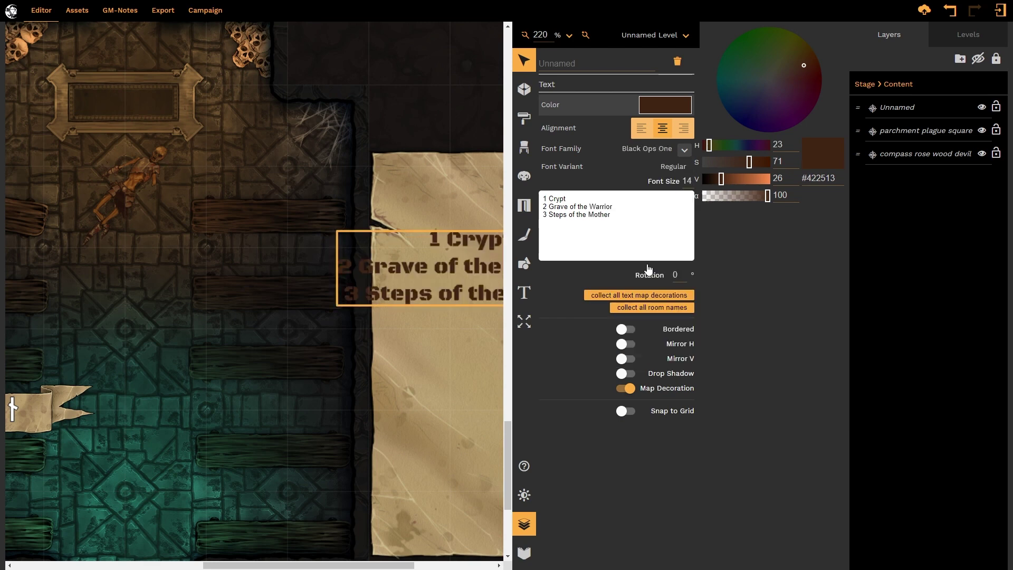
click(683, 151)
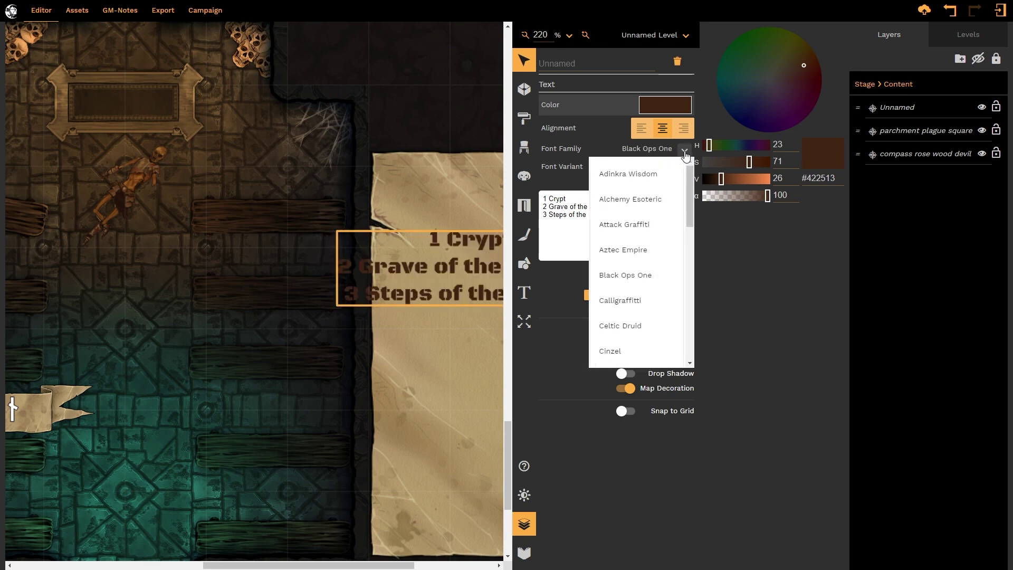
click(632, 303)
click(684, 150)
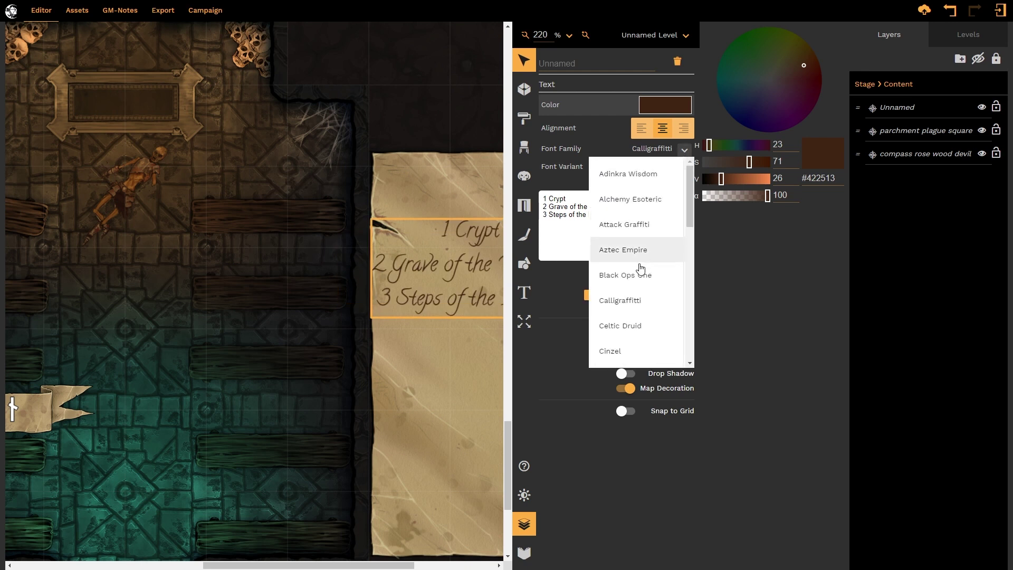
click(640, 325)
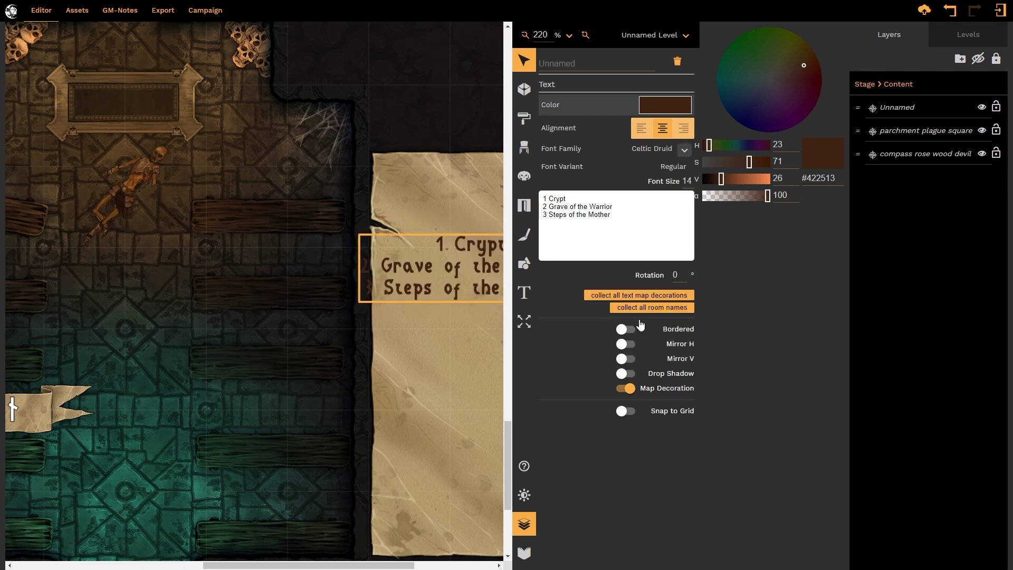
Set the legend font to Grenze Gotisch and nudge the text into place
click(684, 150)
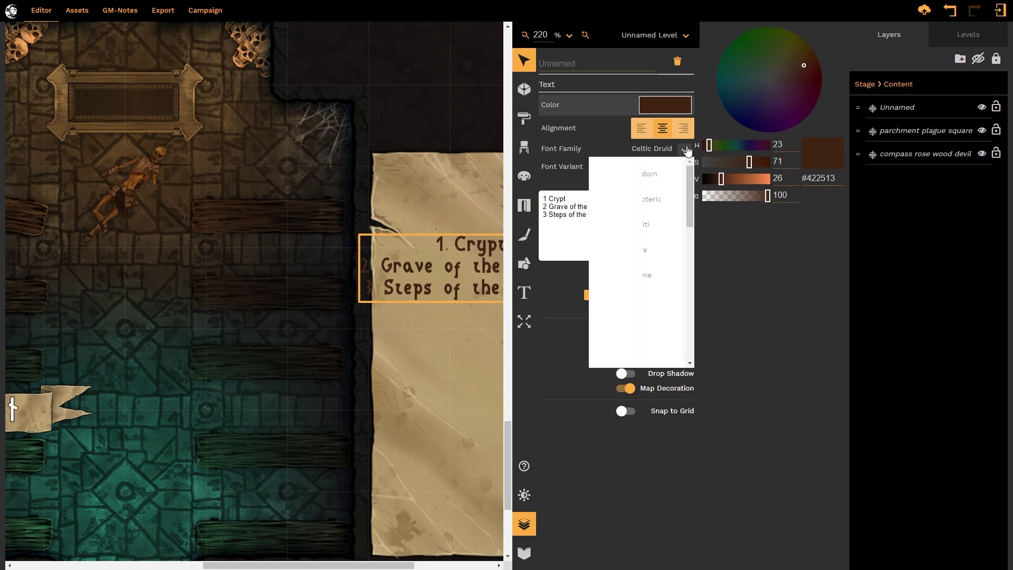
scroll(648, 298, down, 3)
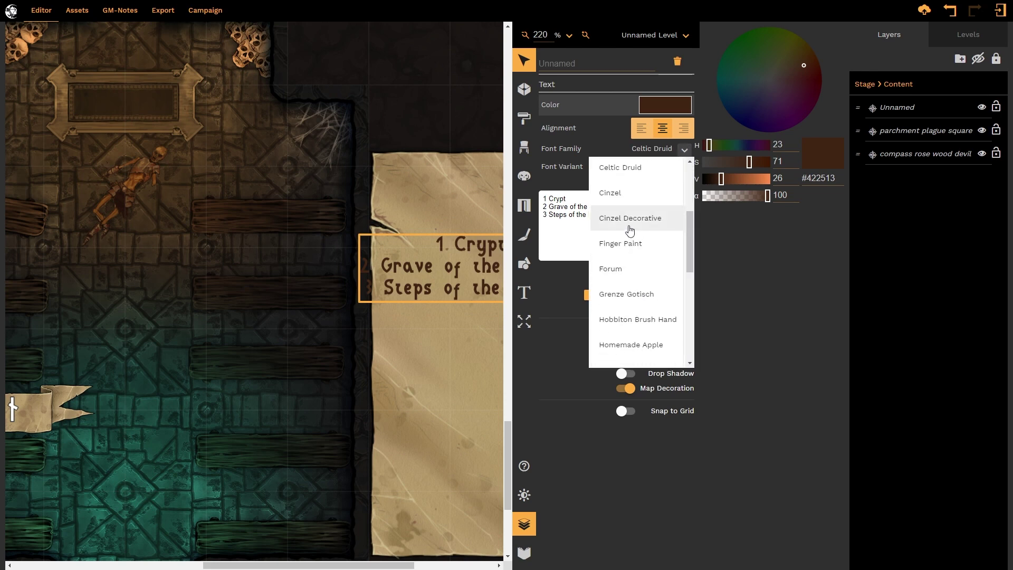
click(622, 196)
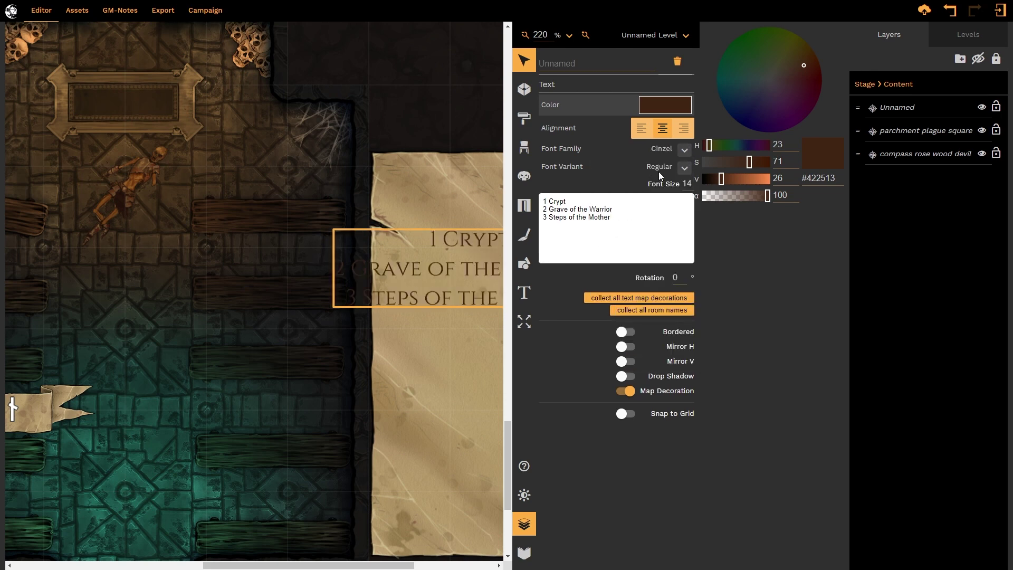
click(684, 151)
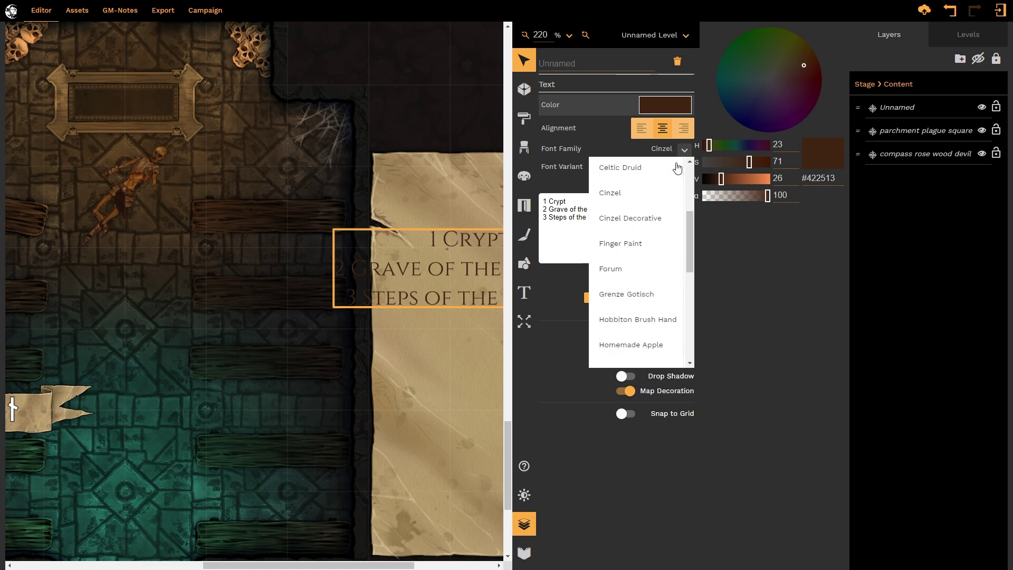
click(639, 297)
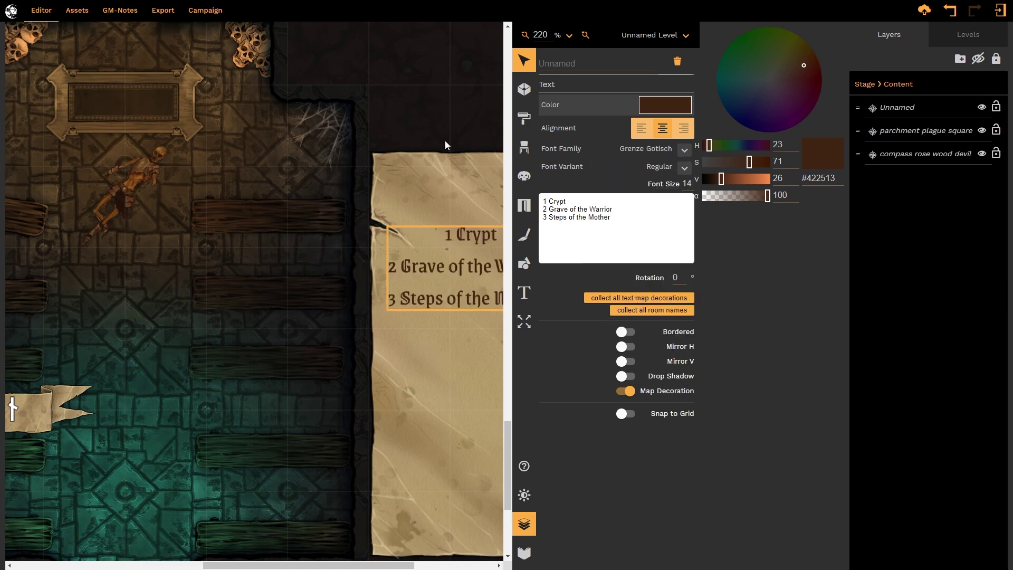
click(445, 119)
mouse_move(475, 266)
mouse_down()
mouse_move(485, 266)
mouse_move(479, 207)
mouse_move(477, 250)
mouse_up()
Add the two-line legend title 'THE TOMB OF' / 'ST. GORGI' above the room entries
click(693, 255)
key(Return)
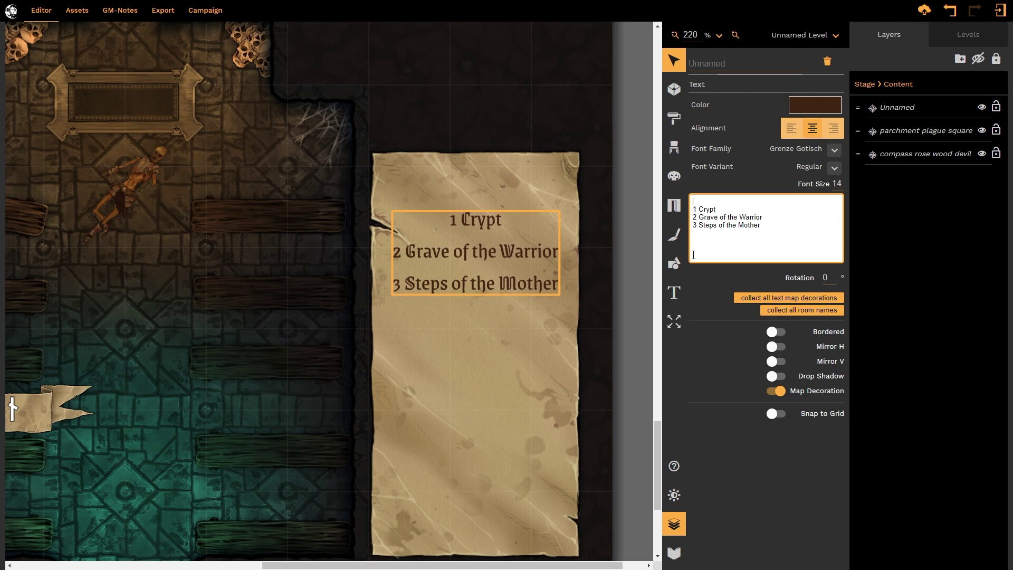
text(THE TOMB OF)
key(Return)
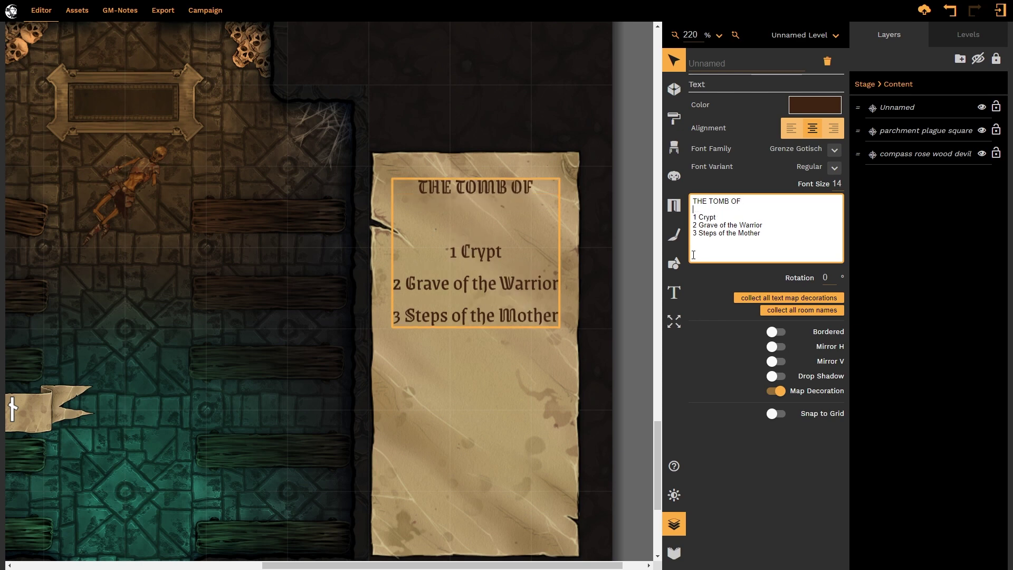
text(ST. GORGI)
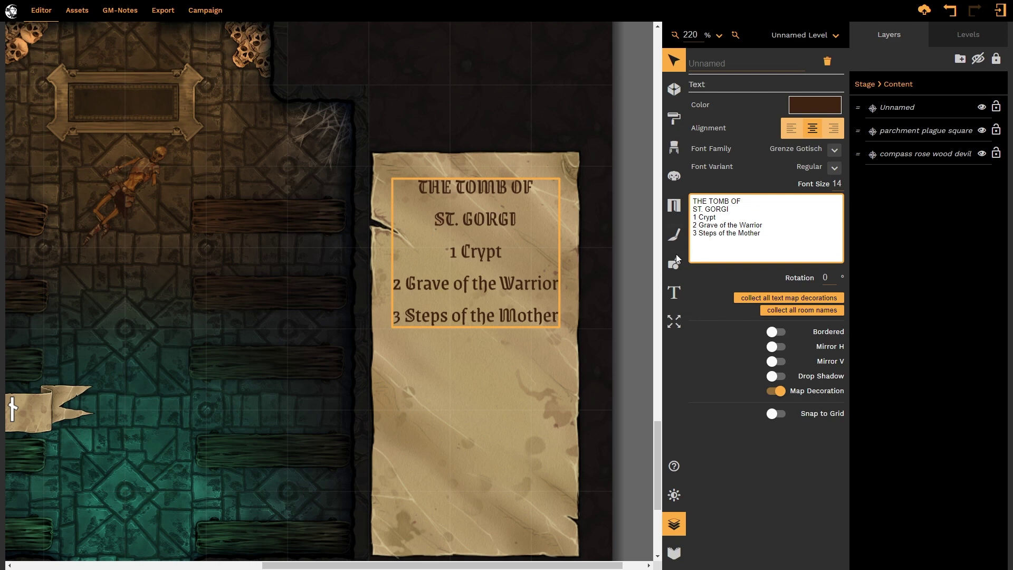
Set the legend text in Lancelot after trying Homemade Apple and Japan Kamon fonts
drag(764, 242, 672, 193)
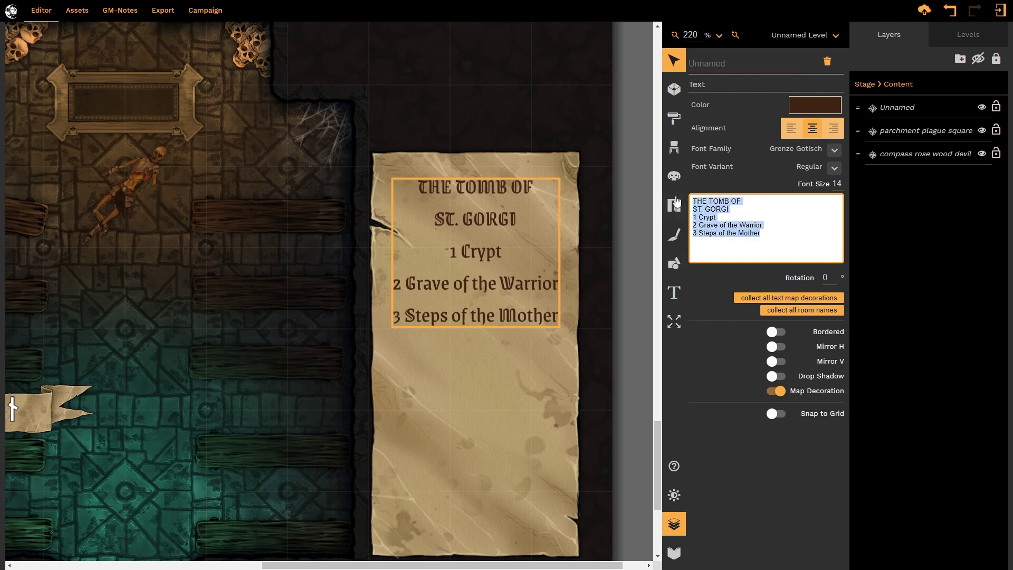
click(835, 151)
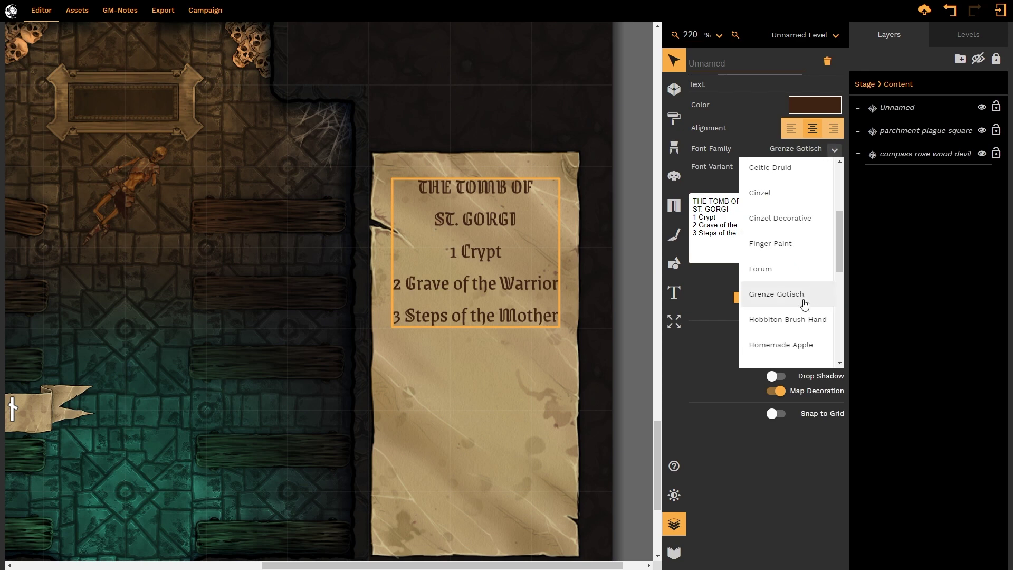
scroll(802, 305, down, 1)
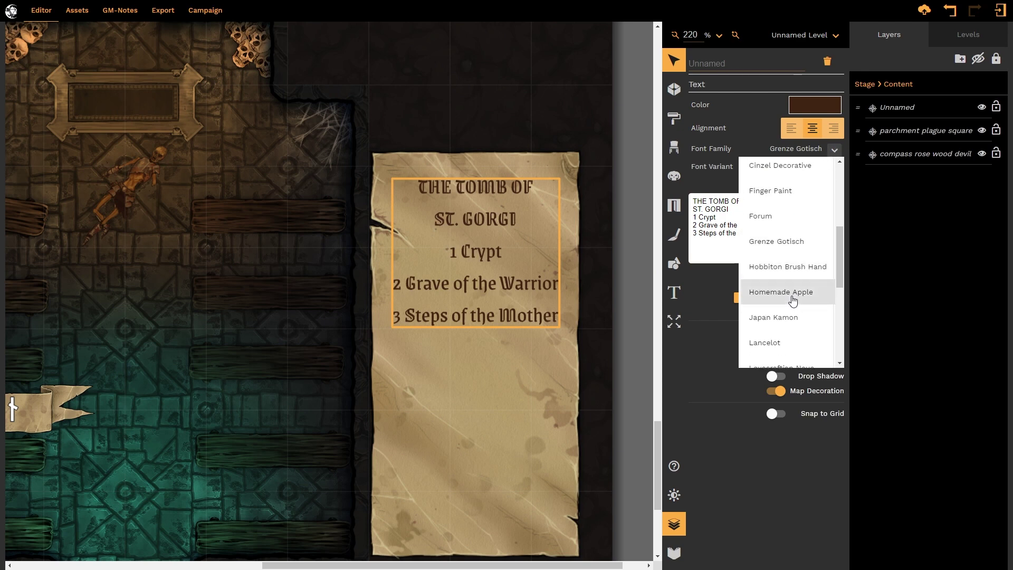
click(790, 297)
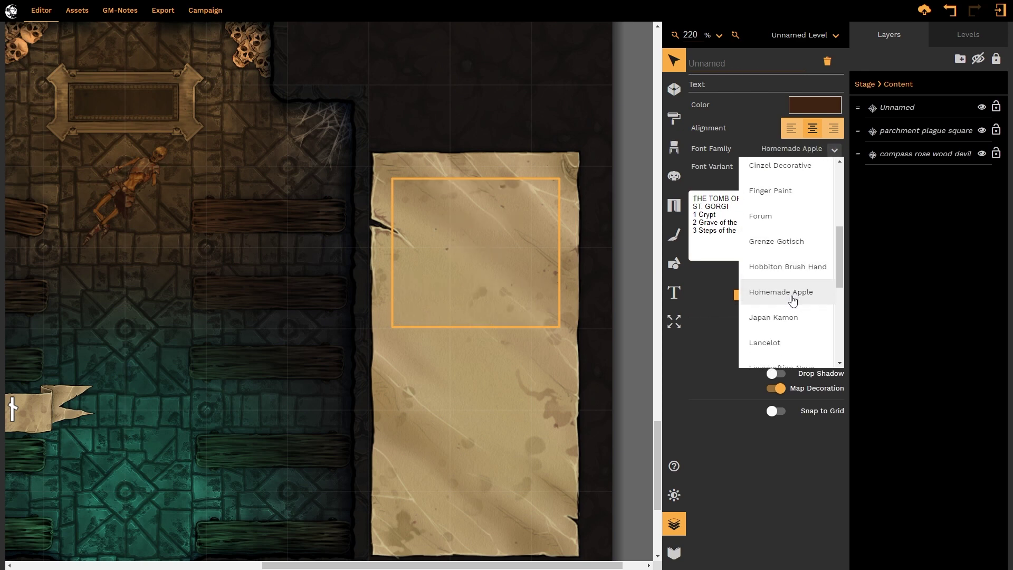
click(834, 151)
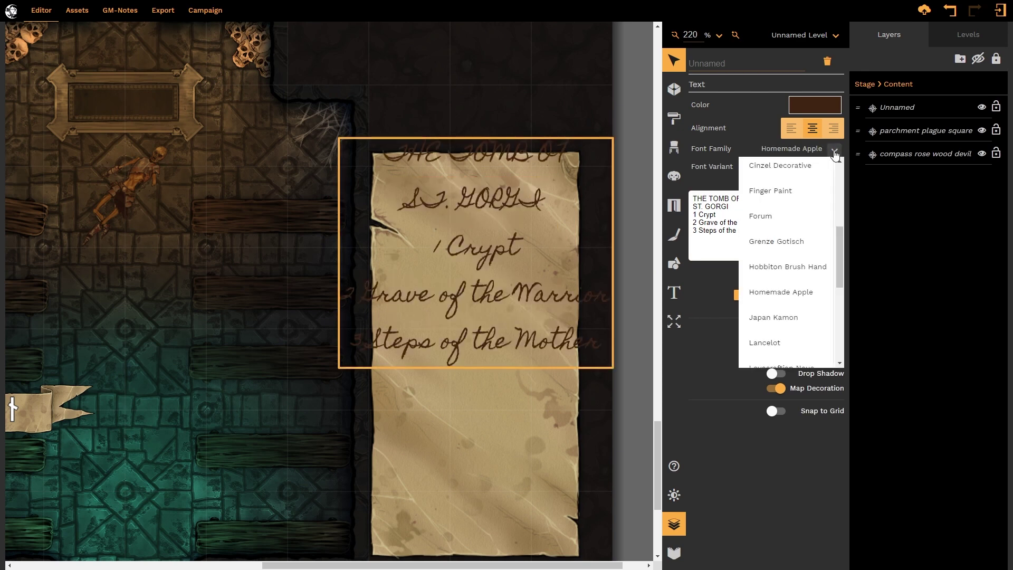
click(780, 317)
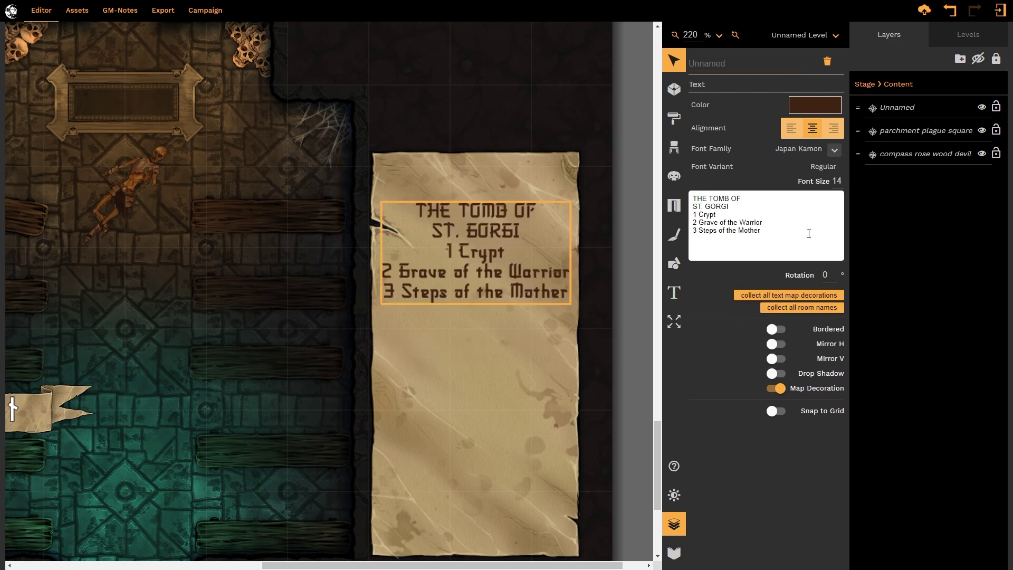
click(834, 153)
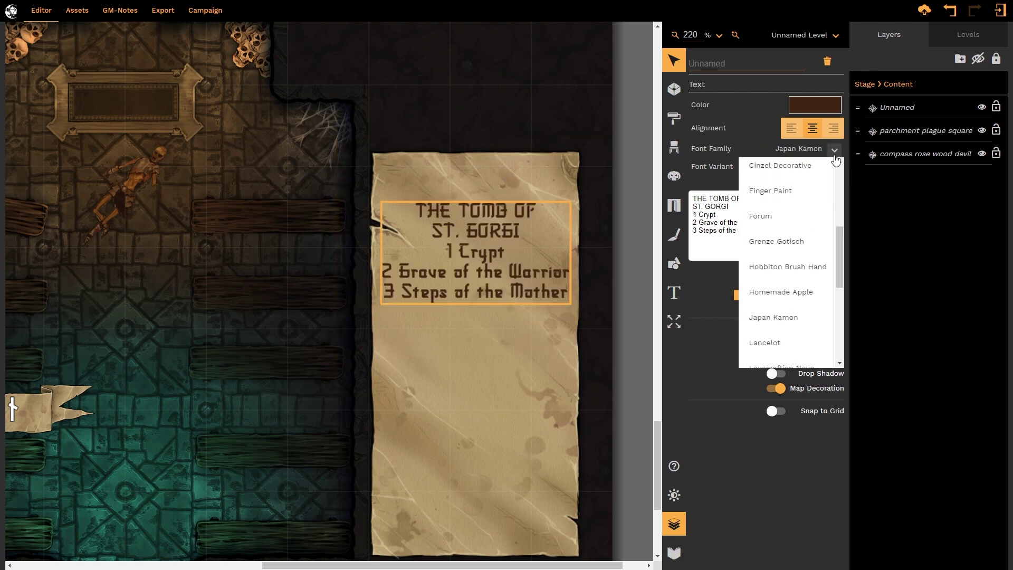
click(778, 345)
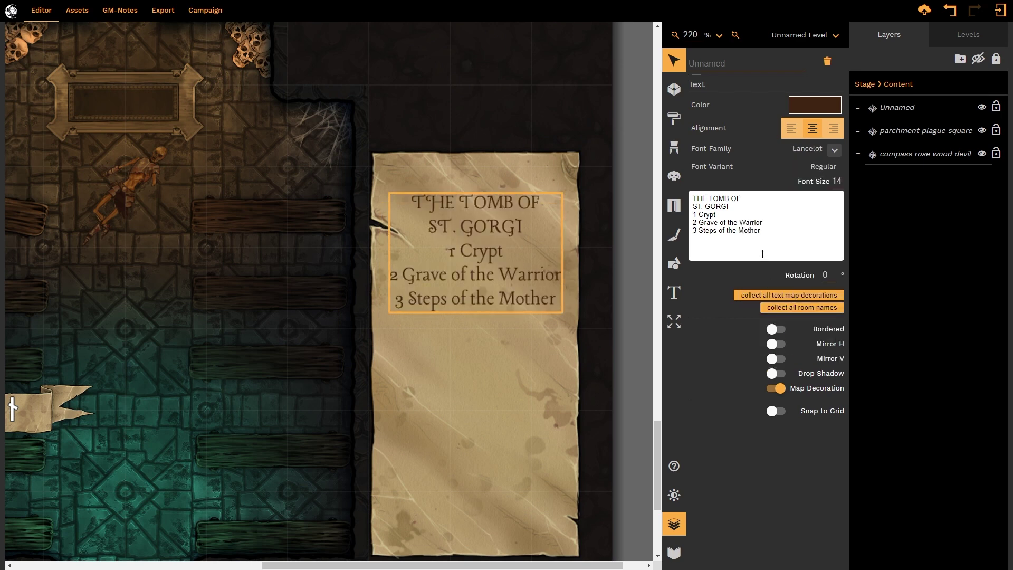
Insert a blank line between the ST. GORGI title and the room list
key(ctrl+a)
click(734, 207)
key(Return)
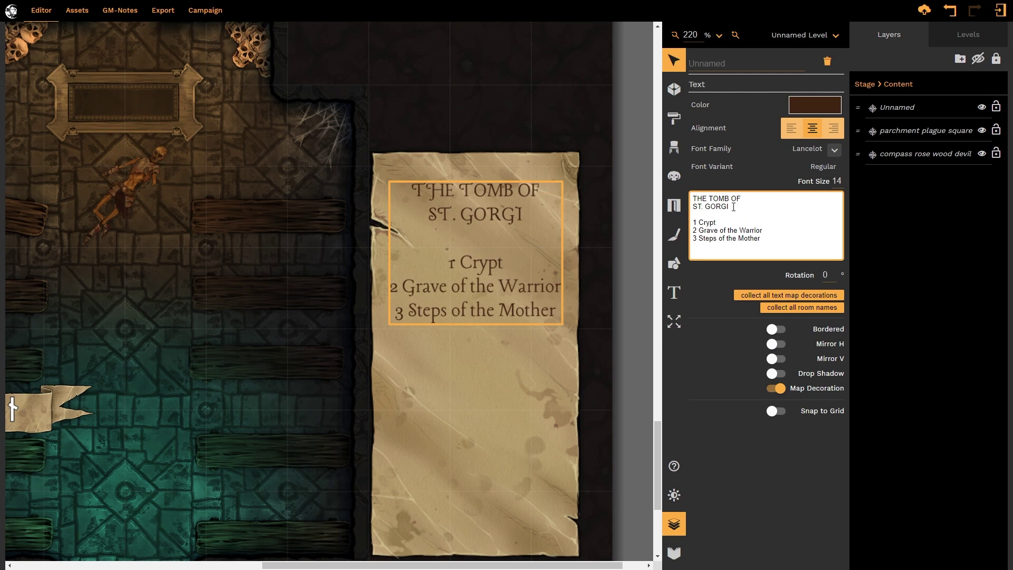
Deselect the legend, review the whole map from top to bottom, then open Export
click(477, 106)
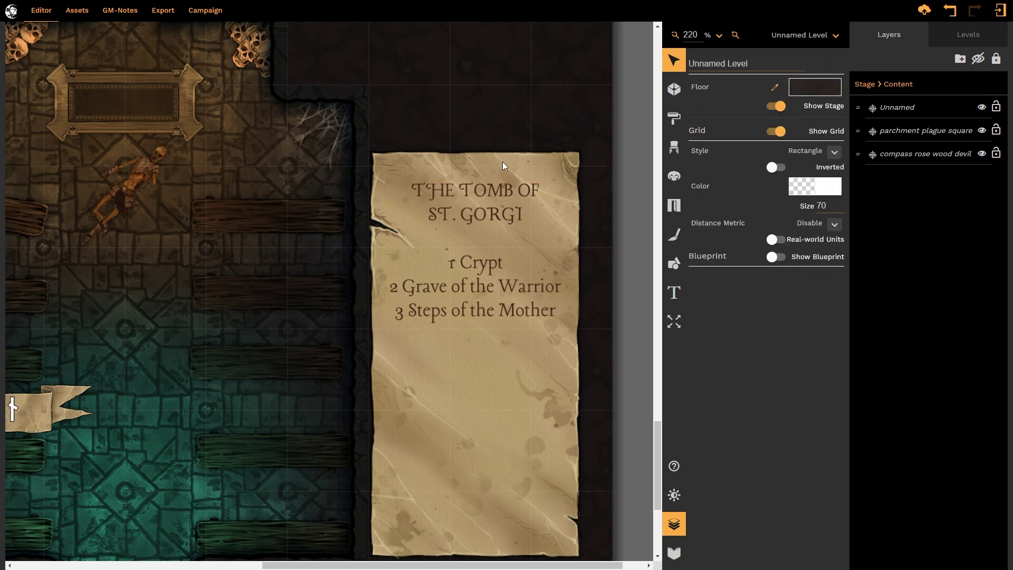
scroll(504, 166, down, 5)
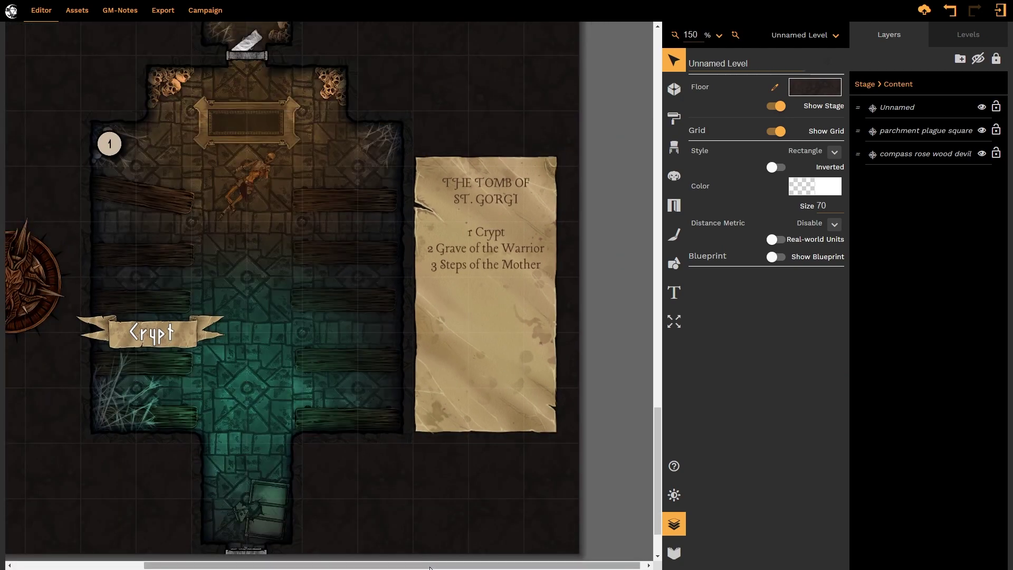
drag(430, 564, 367, 568)
scroll(389, 490, up, 6)
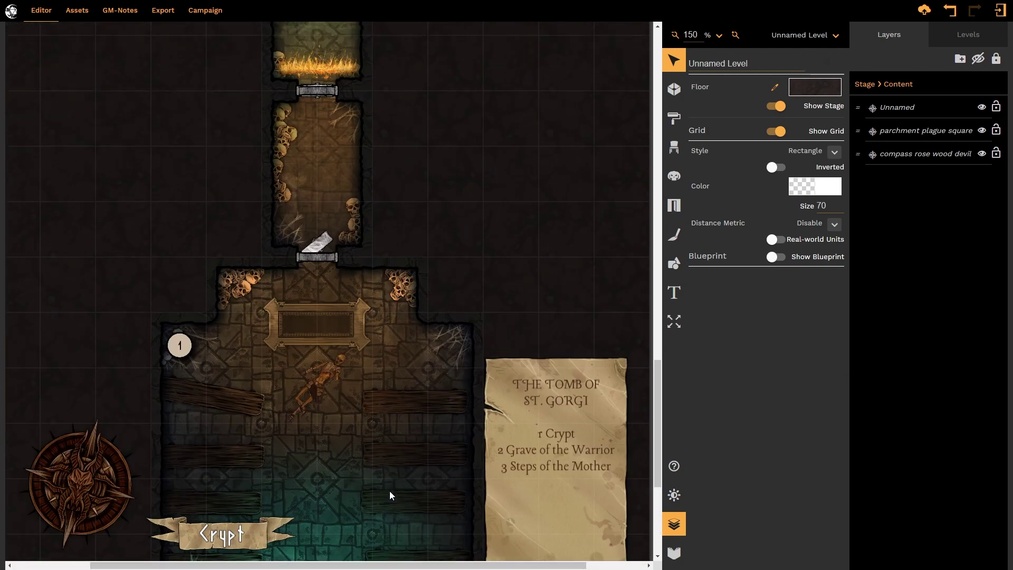
scroll(389, 490, up, 4)
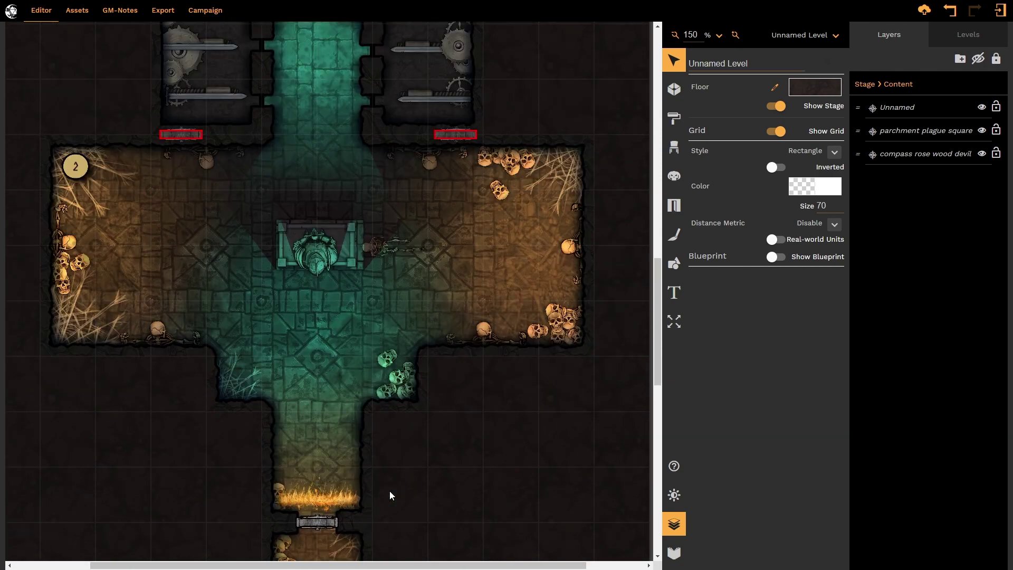
scroll(390, 490, down, 4)
scroll(390, 492, down, 8)
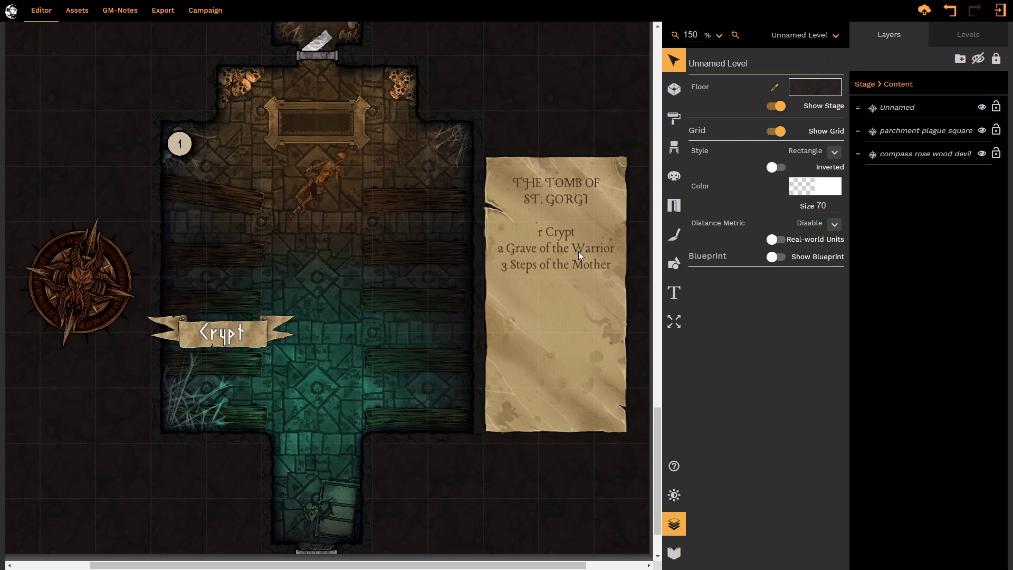
click(164, 10)
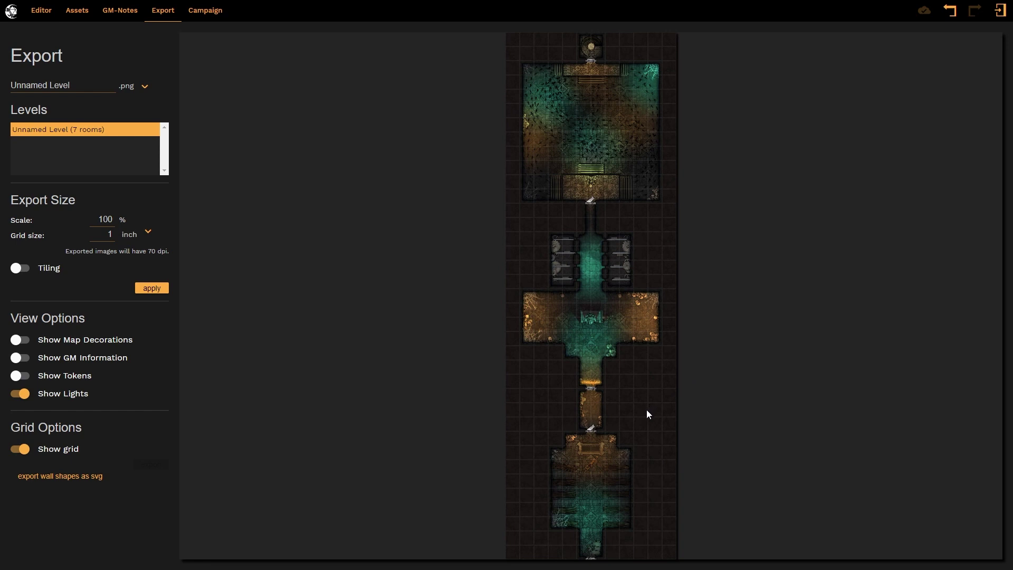
Compare the export preview with map decorations shown and hidden, and turn on GM information
click(52, 344)
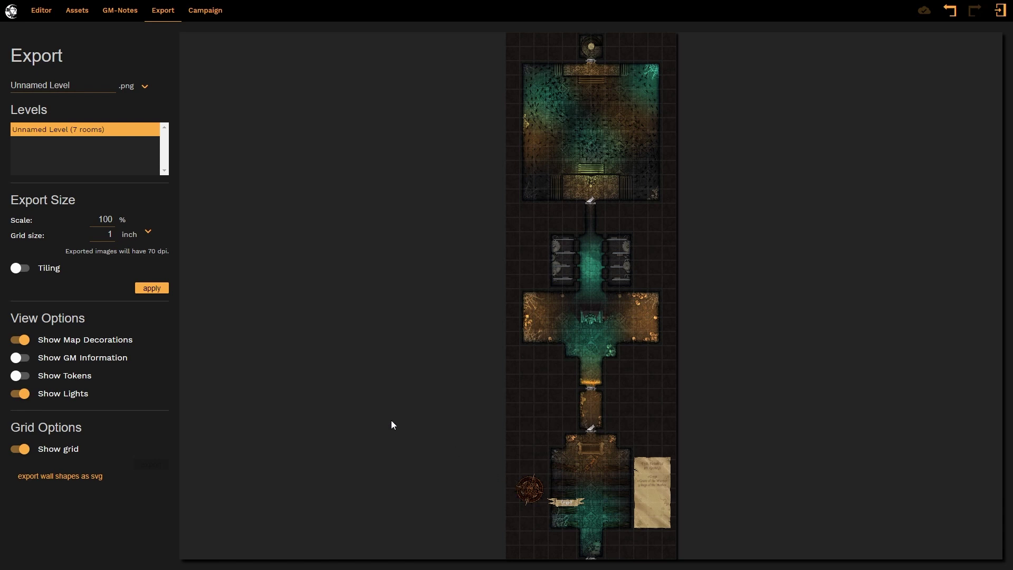
click(19, 341)
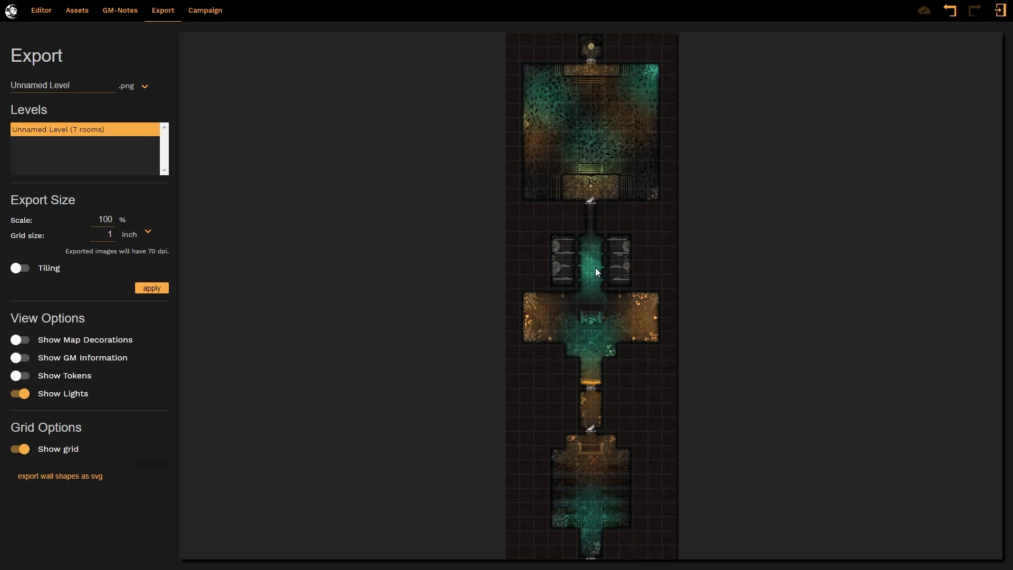
click(21, 340)
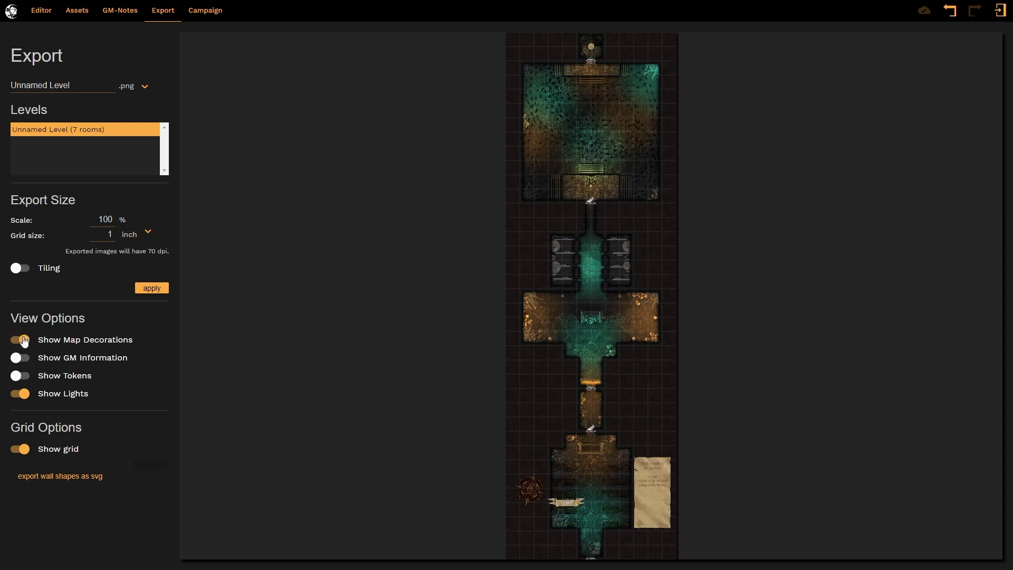
click(25, 361)
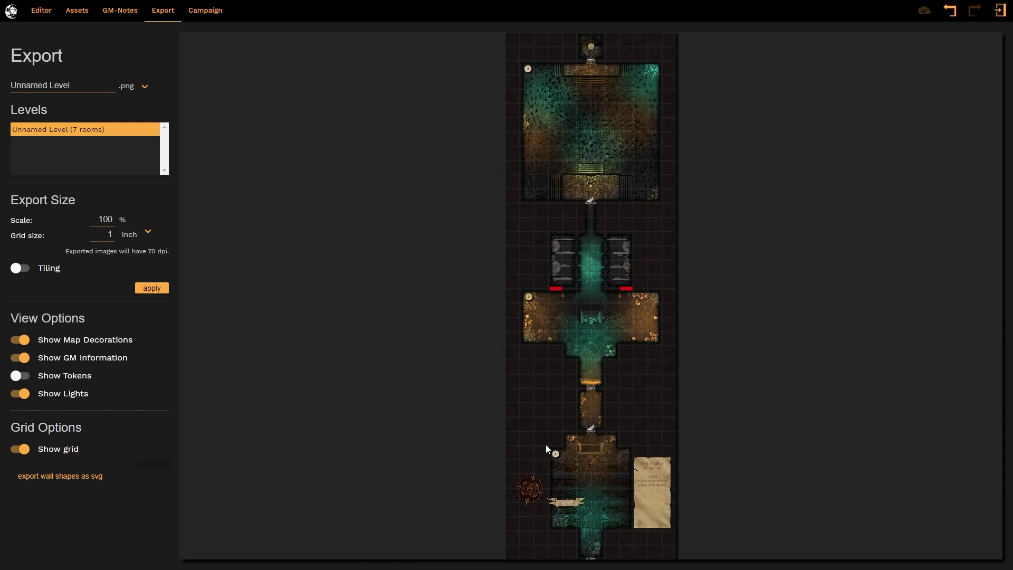
click(19, 343)
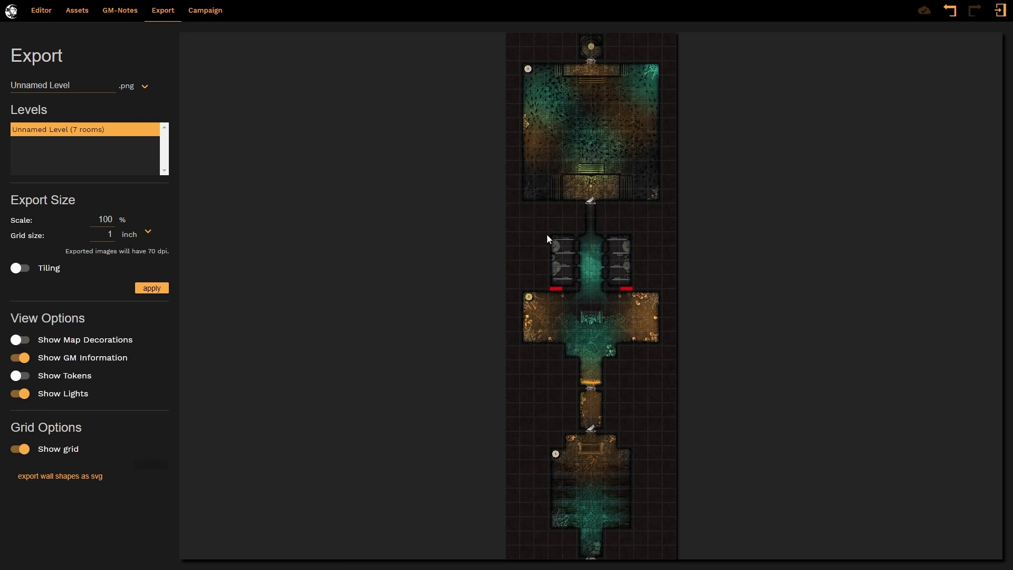
click(23, 341)
Leave both map decorations and GM information on, then return to the map Editor
click(19, 358)
click(20, 342)
click(20, 342)
click(20, 359)
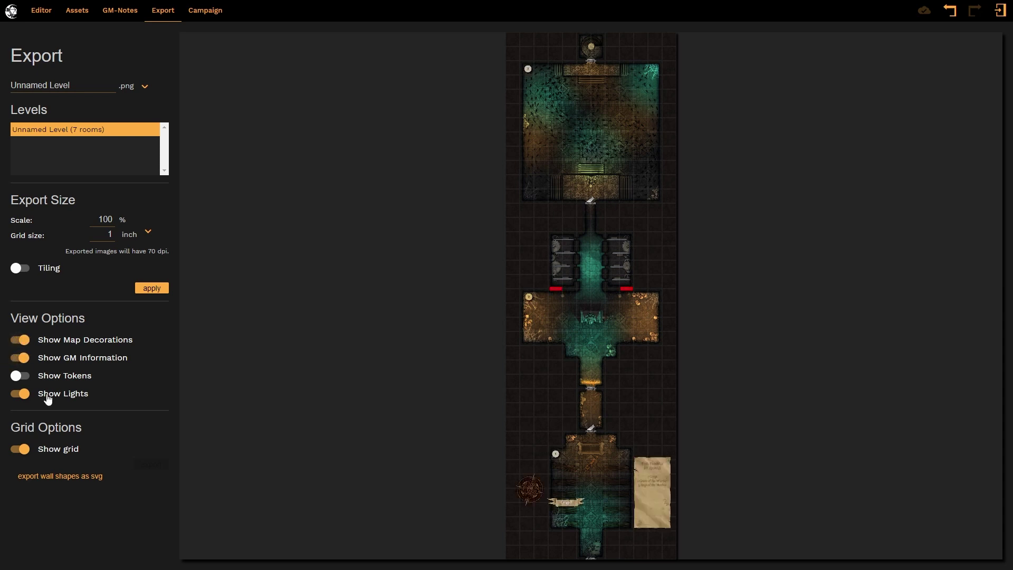
click(42, 9)
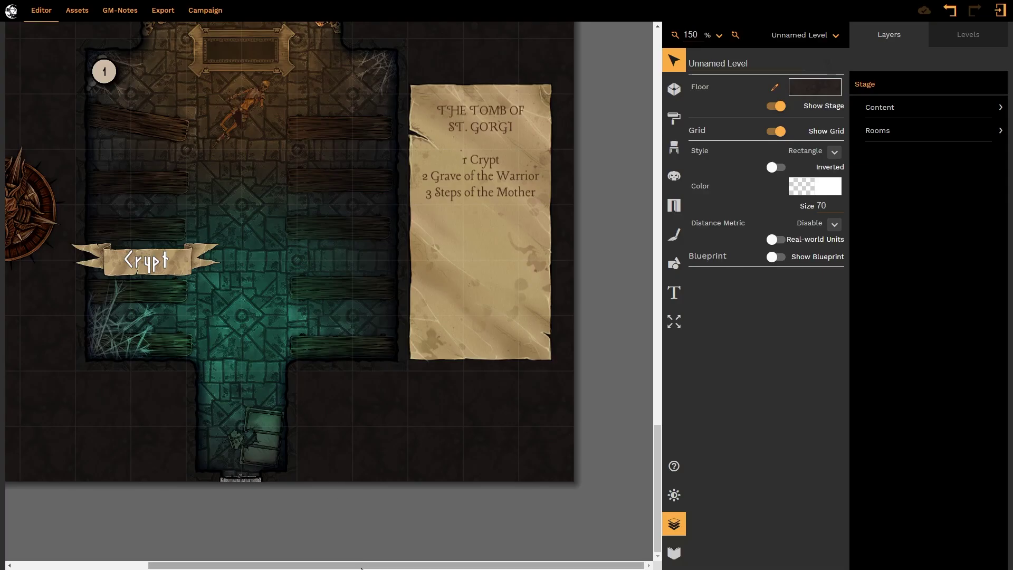
drag(361, 566, 322, 566)
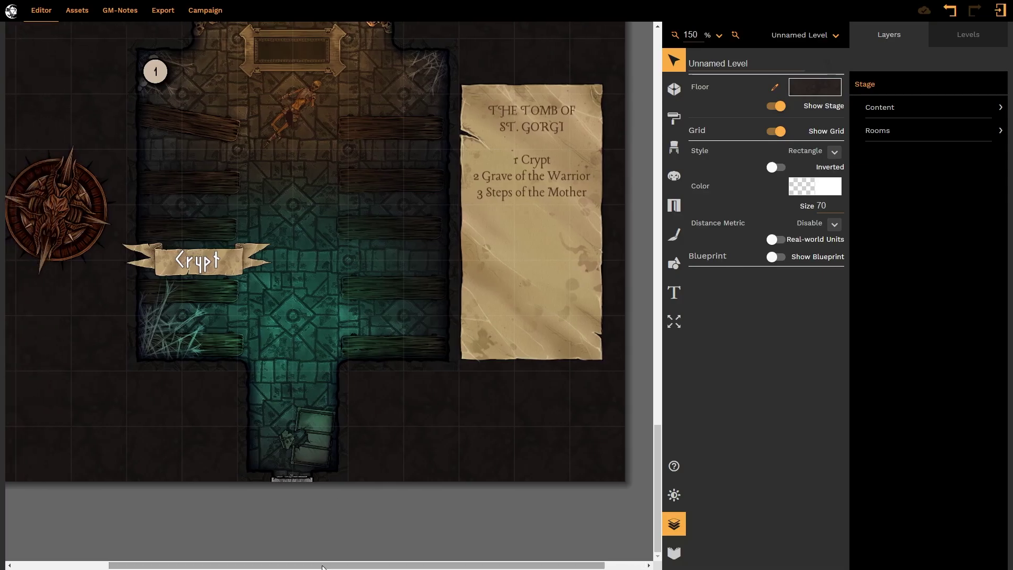